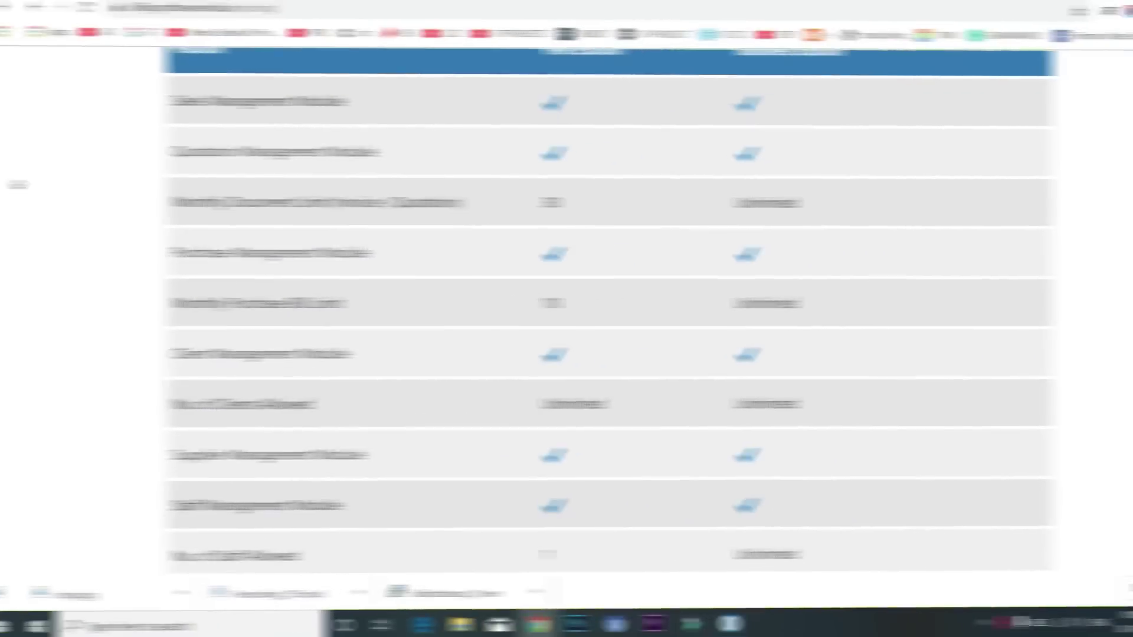
scroll(2, 189, "down", 5)
scroll(2, 234, "down", 6)
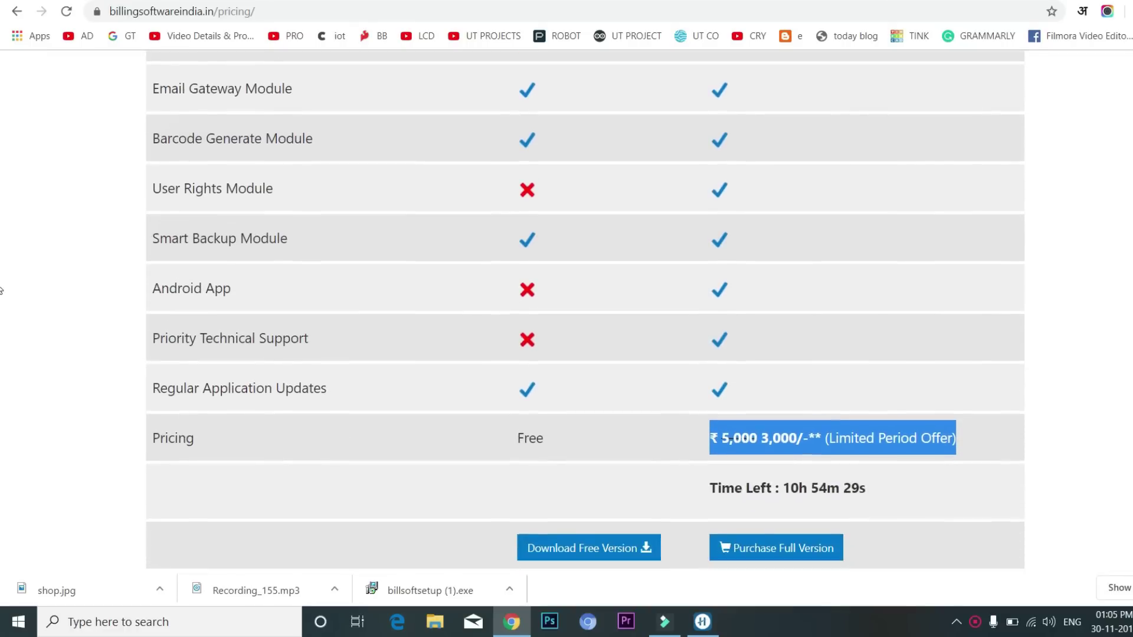
scroll(2, 290, "down", 1)
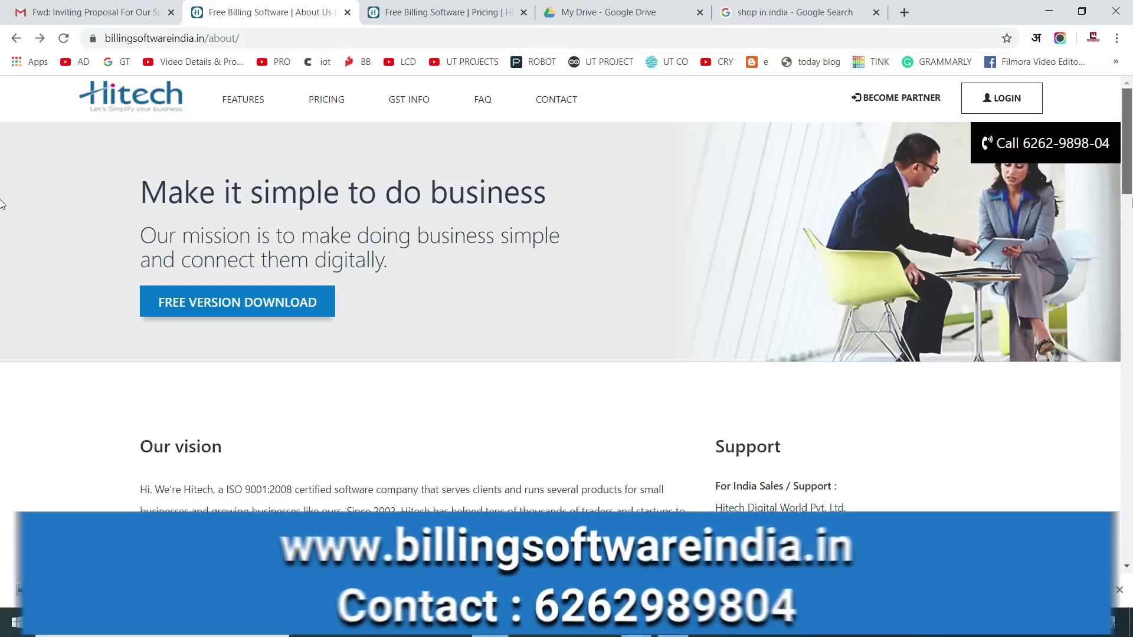
scroll(1, 204, "down", 3)
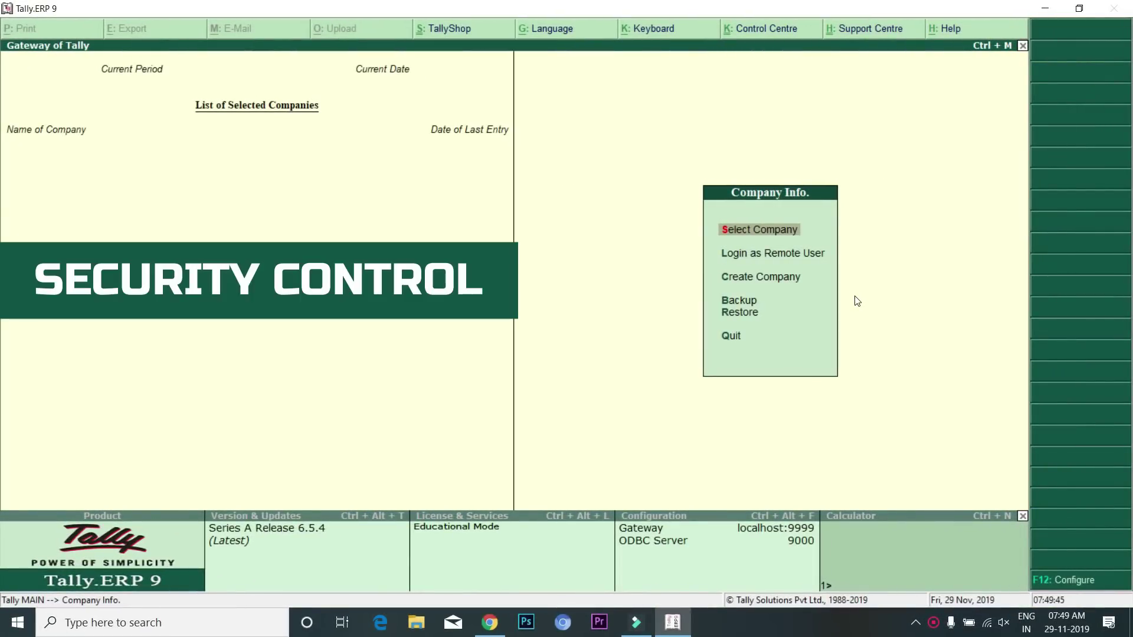
- Start creating a company named Learn More New, keeping the same text as its mailing name
key("Down")
key("Down")
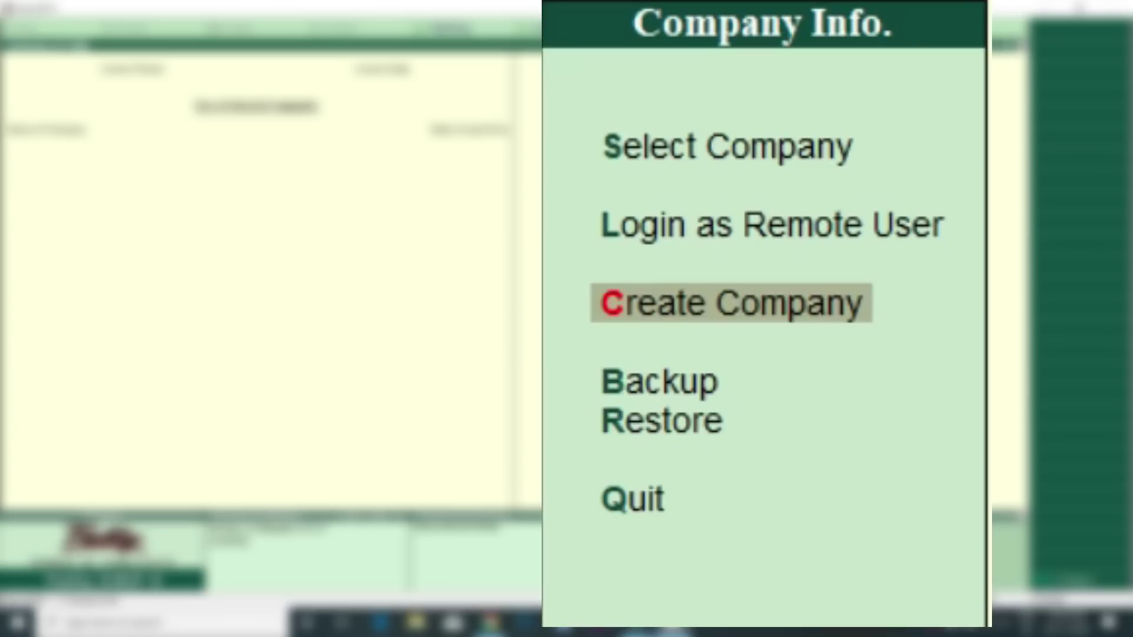
key("Return")
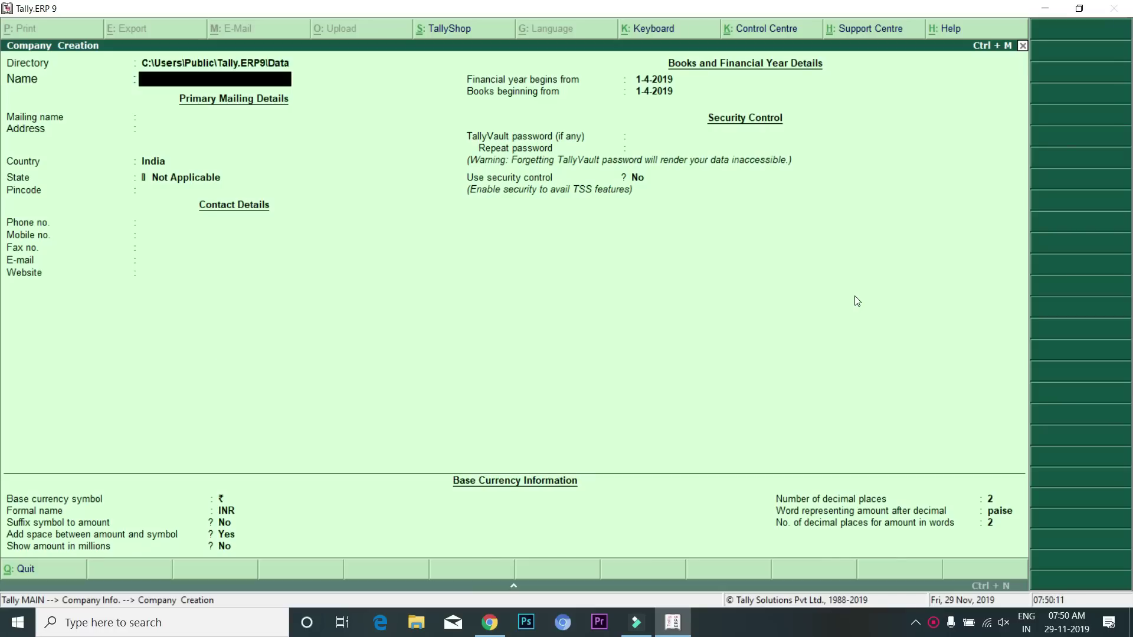
type("Learn More New")
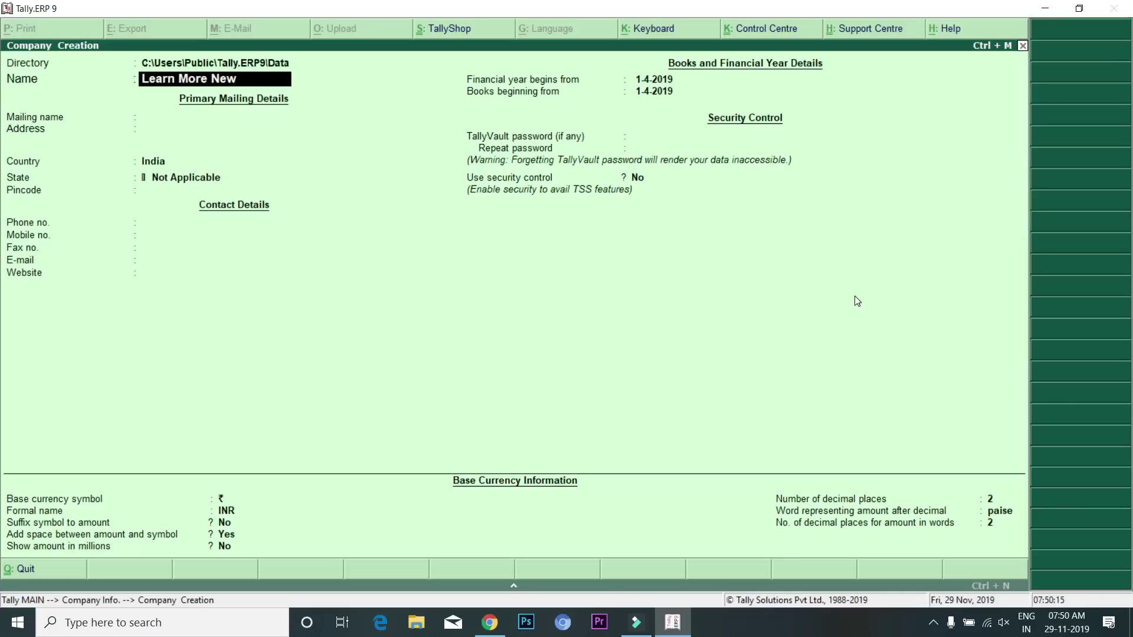
key("Return")
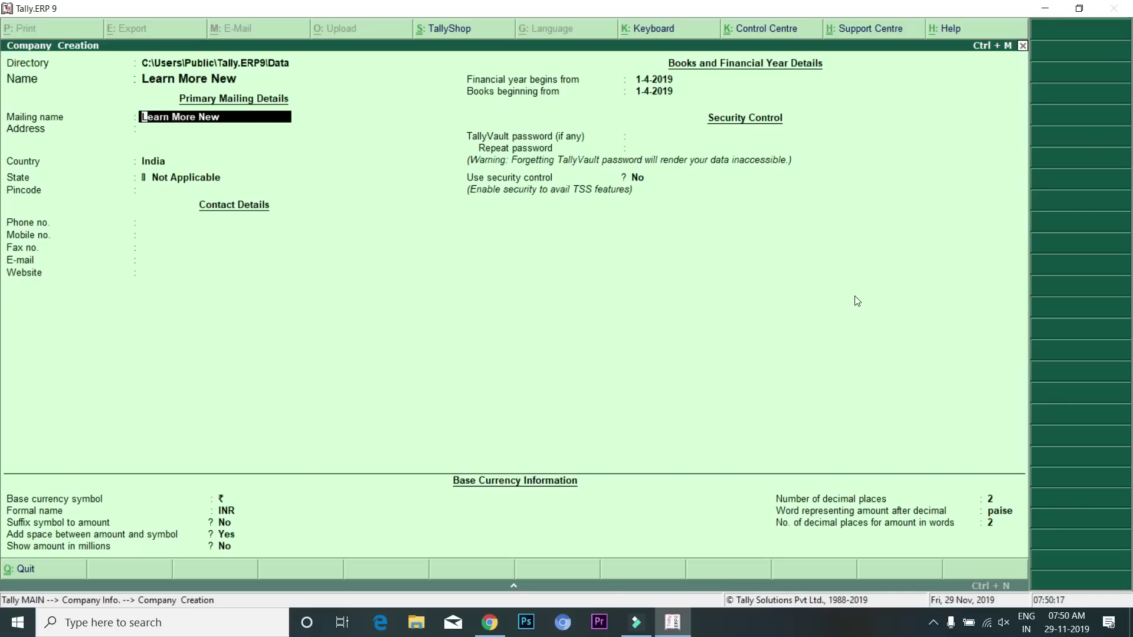
key("Return")
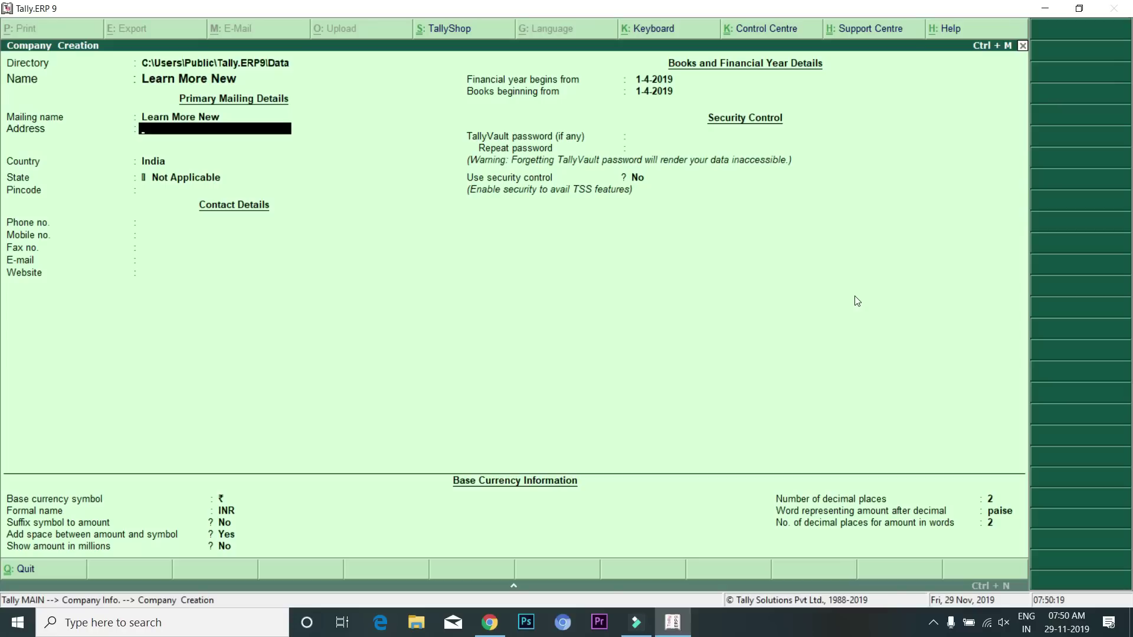
- Fill in the company's mailing details with address Ghatkopar, country India and state Maharashtra
type("Ghatkopar")
key("Return")
key("Return")
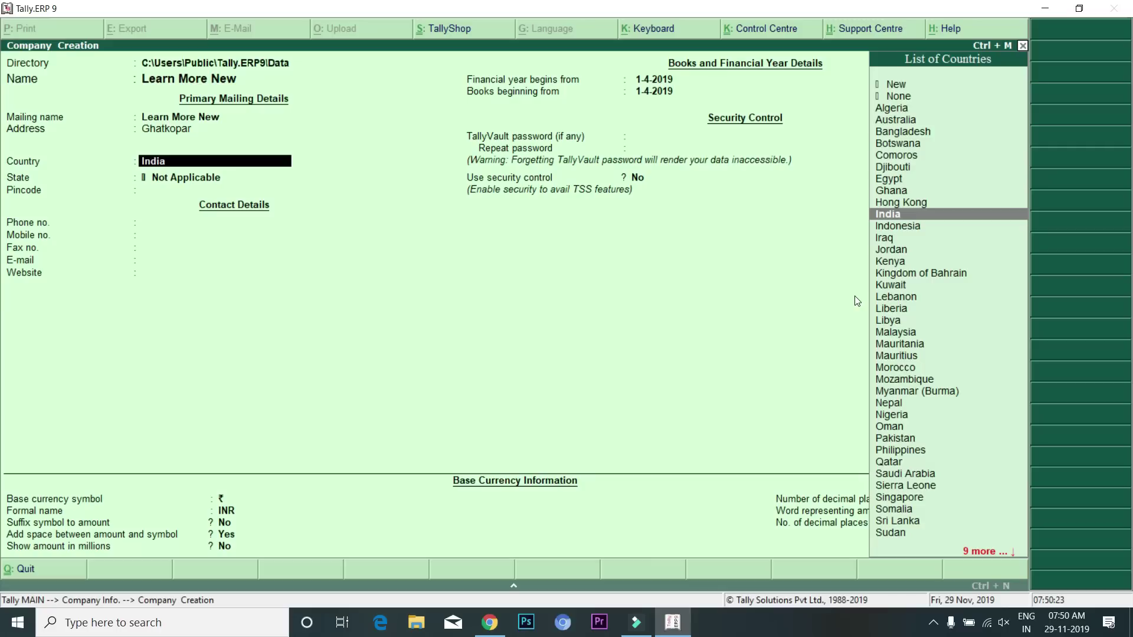
key("Return")
type("Mah")
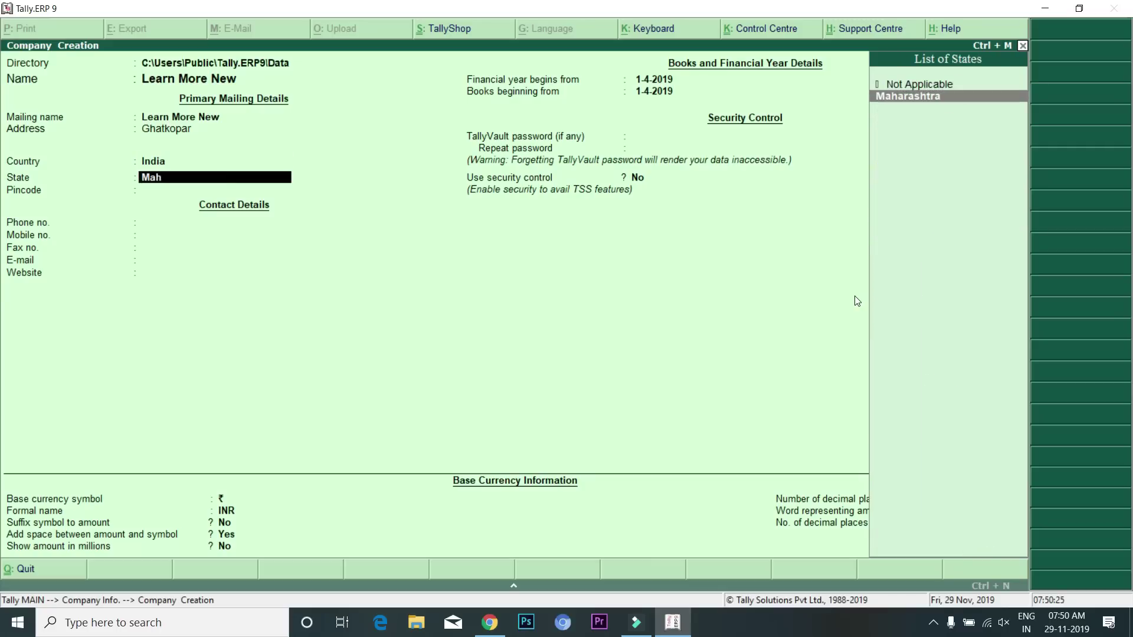
key("Return")
- Leave the pincode and contact details blank, keep the default financial year dates, and enter and repeat the TallyVault password
key("Return")
key("Return")
key("Return")
key("Return")
key("Return")
key("Return")
key("Return")
key("Return")
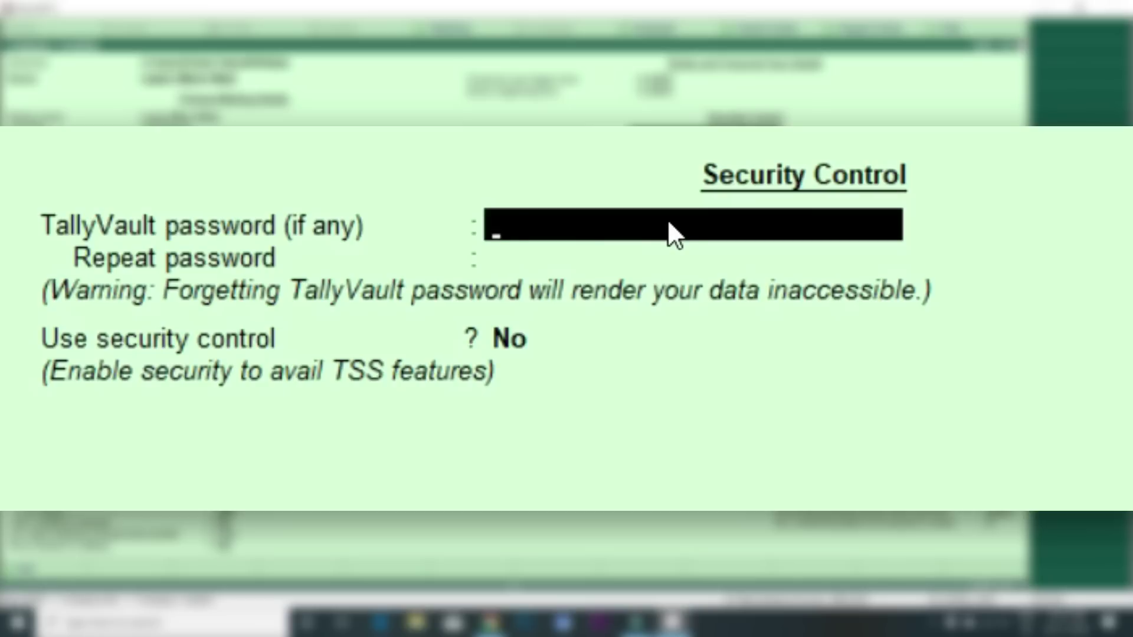
type("***")
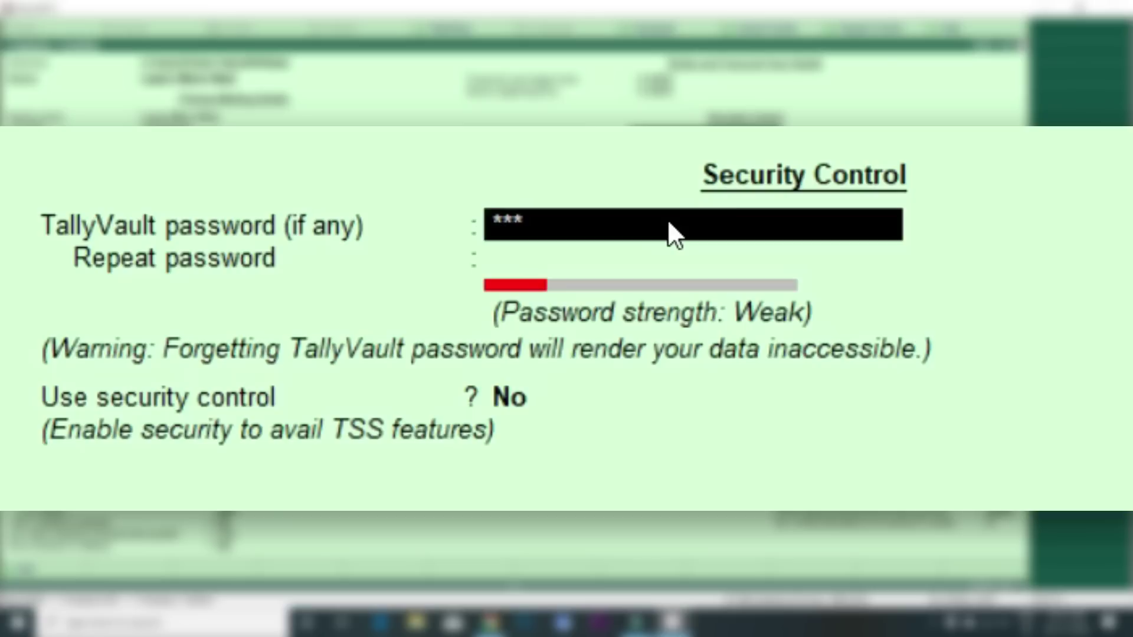
key("Return")
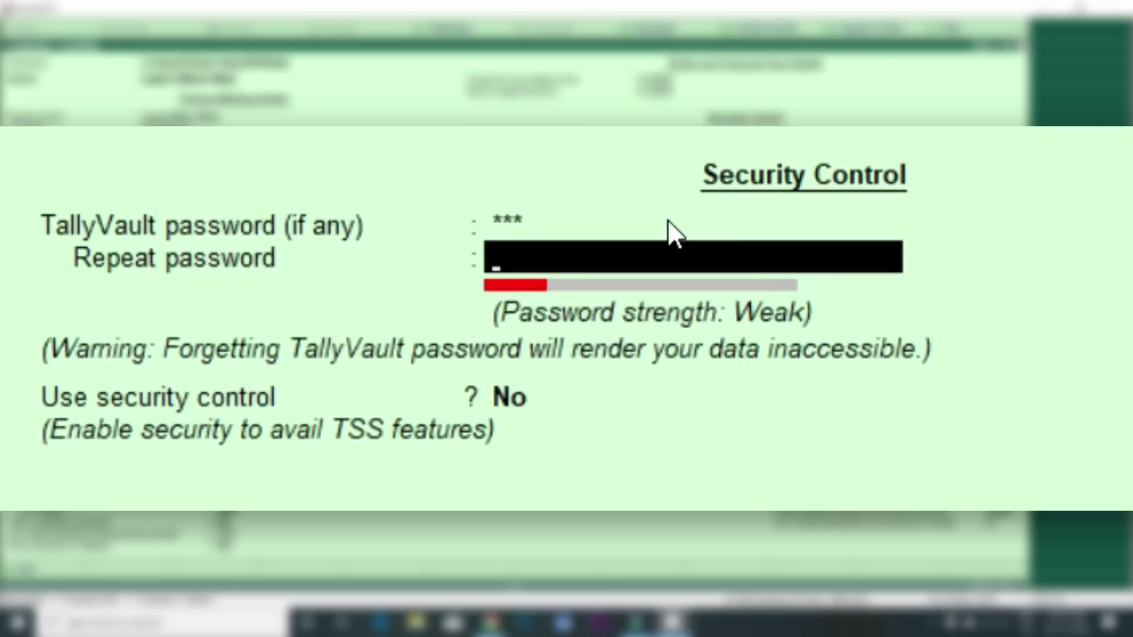
type("***")
key("Return")
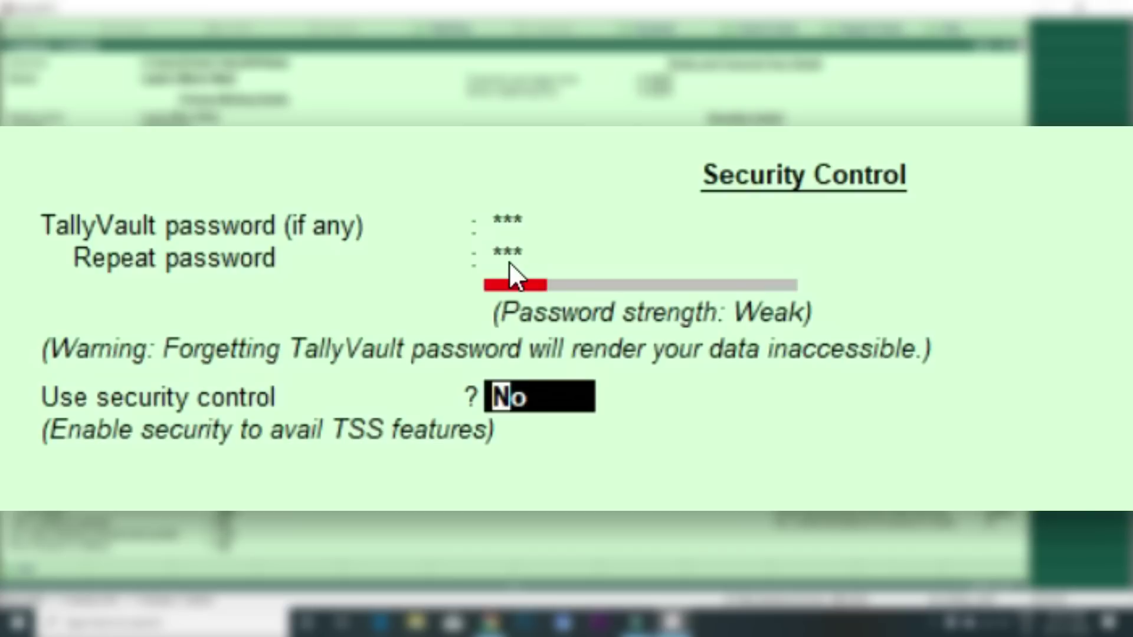
- Create the company with security control set to No and default currency settings, and unlock it with the TallyVault password
key("Return")
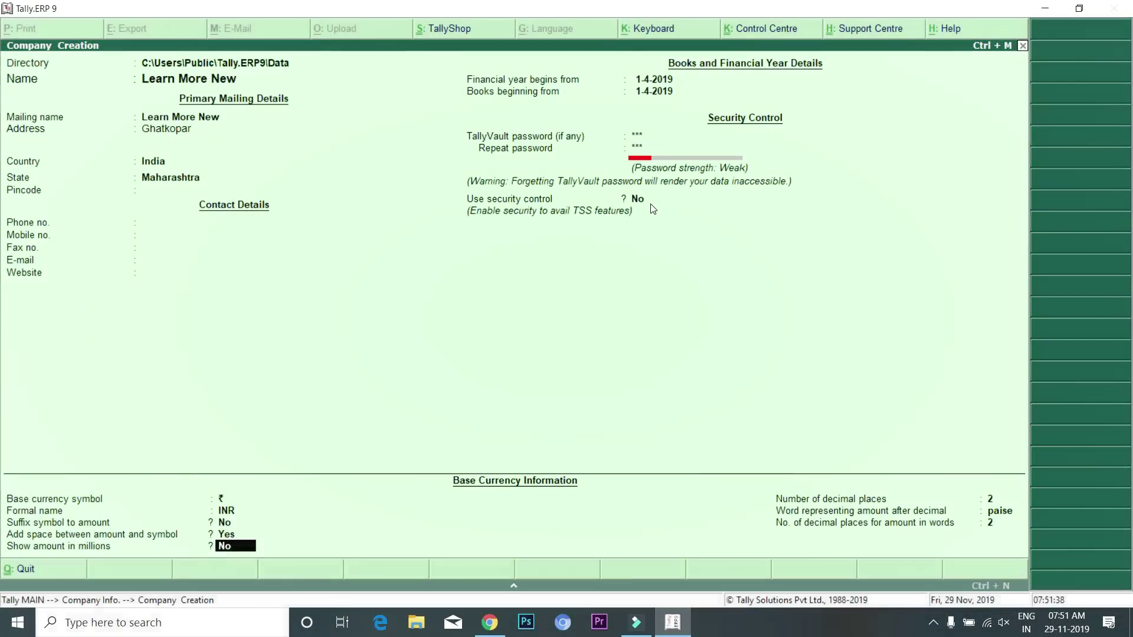
key("Return")
key("Return")
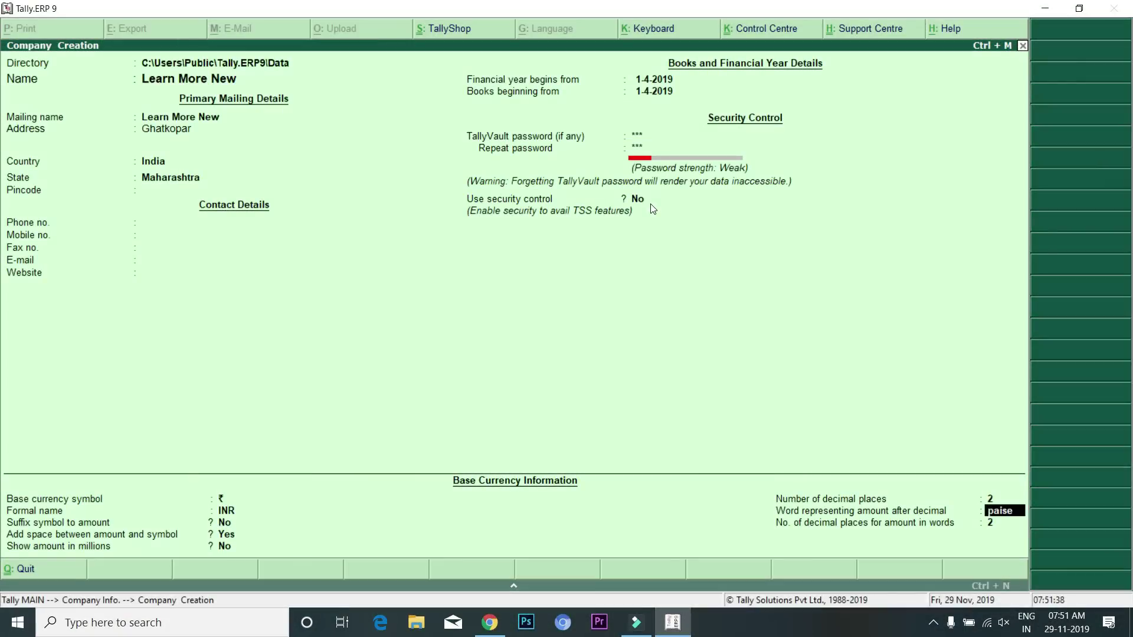
key("Return")
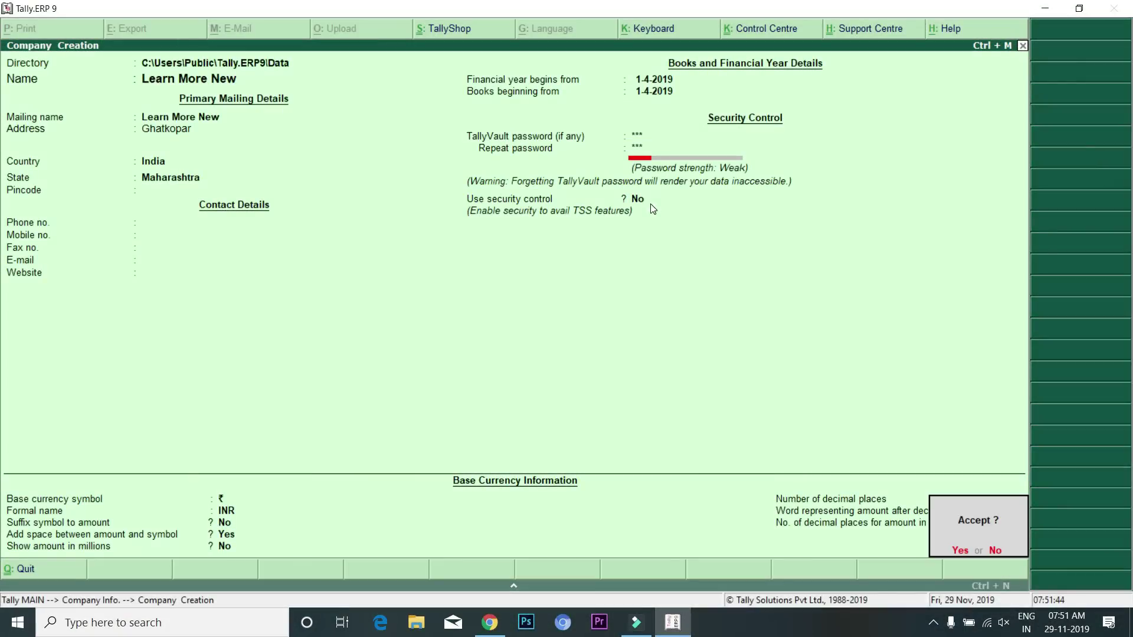
key("Return")
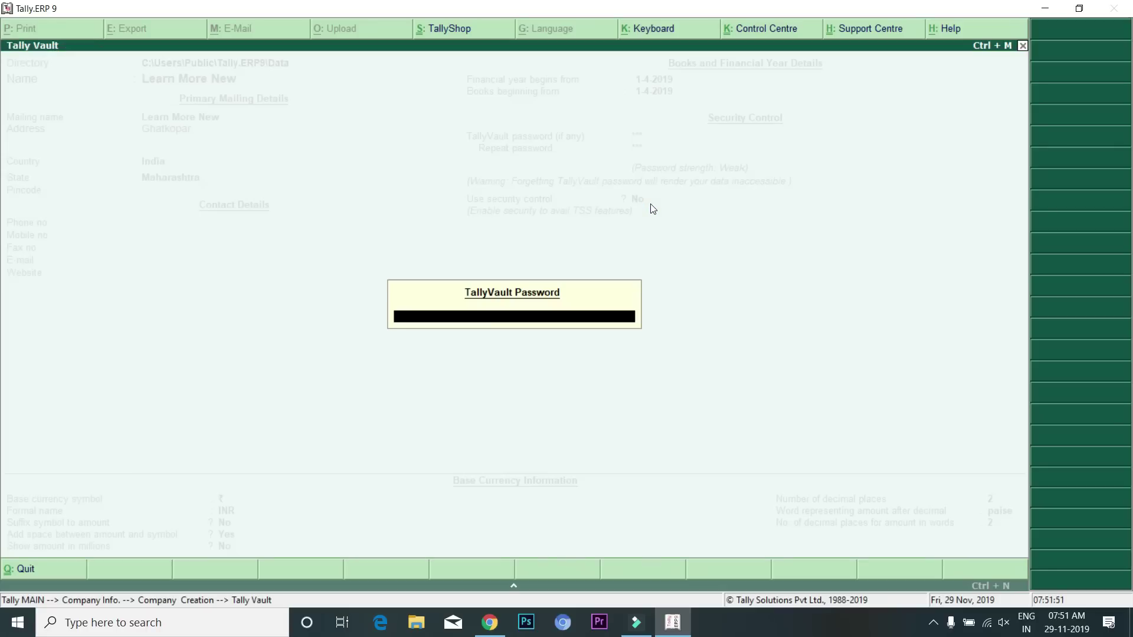
type("***")
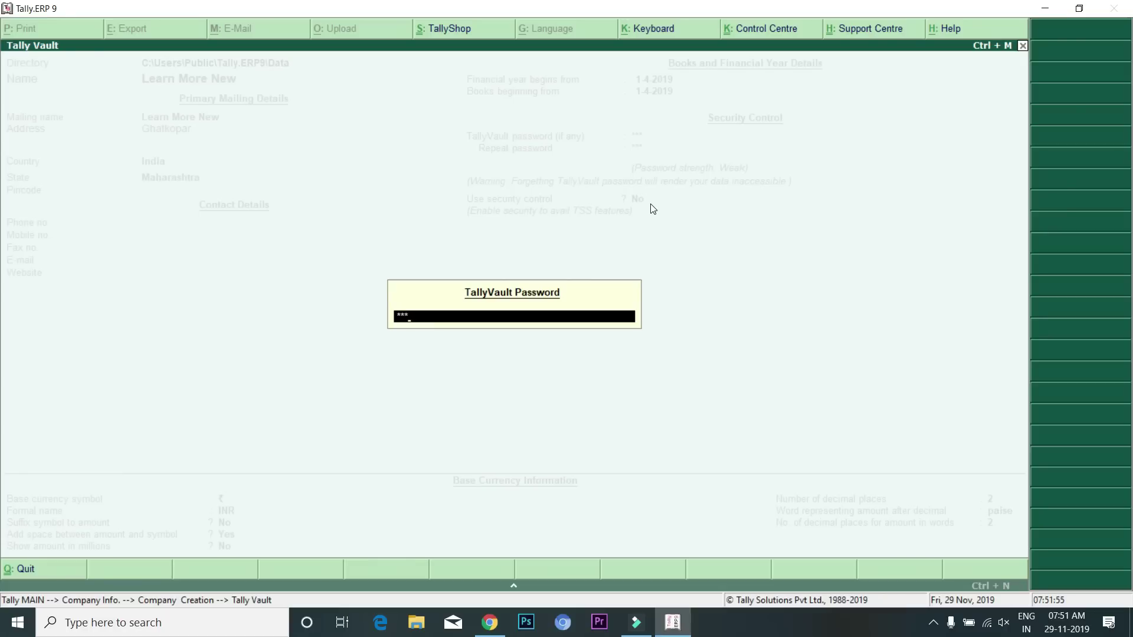
key("Return")
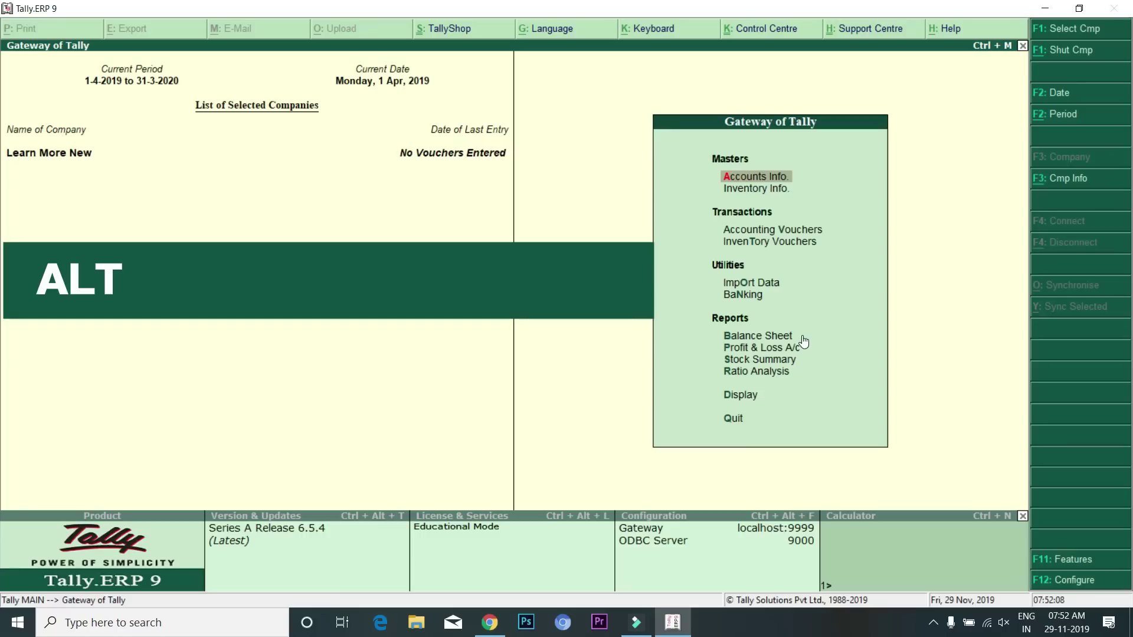
- Shut the company Learn More New through the Company Info options
key("alt+F3")
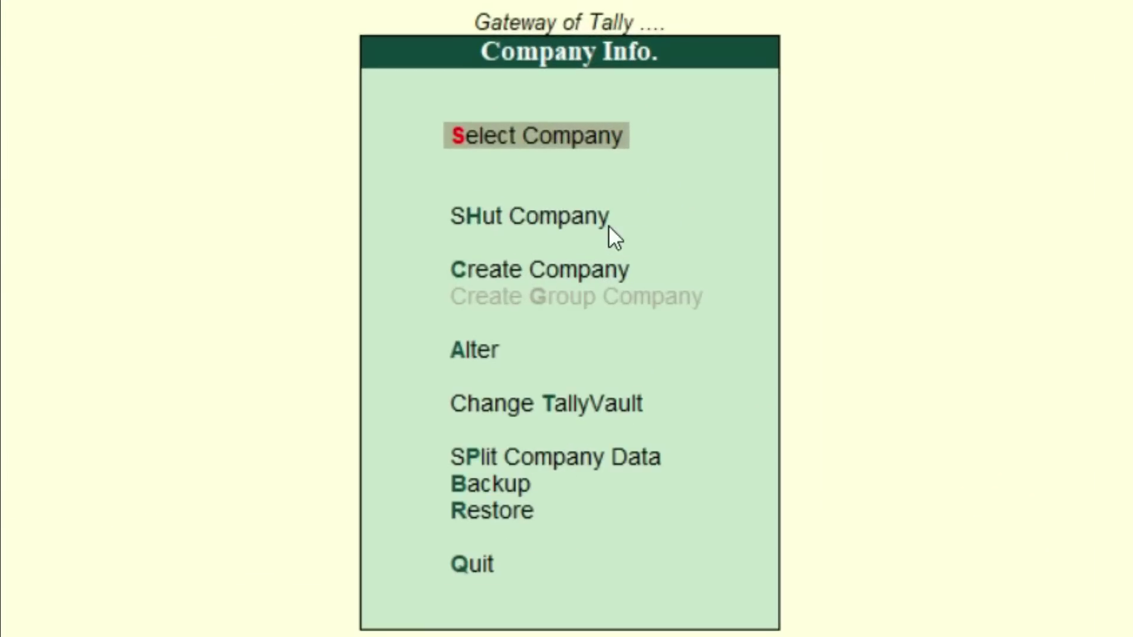
key("Down")
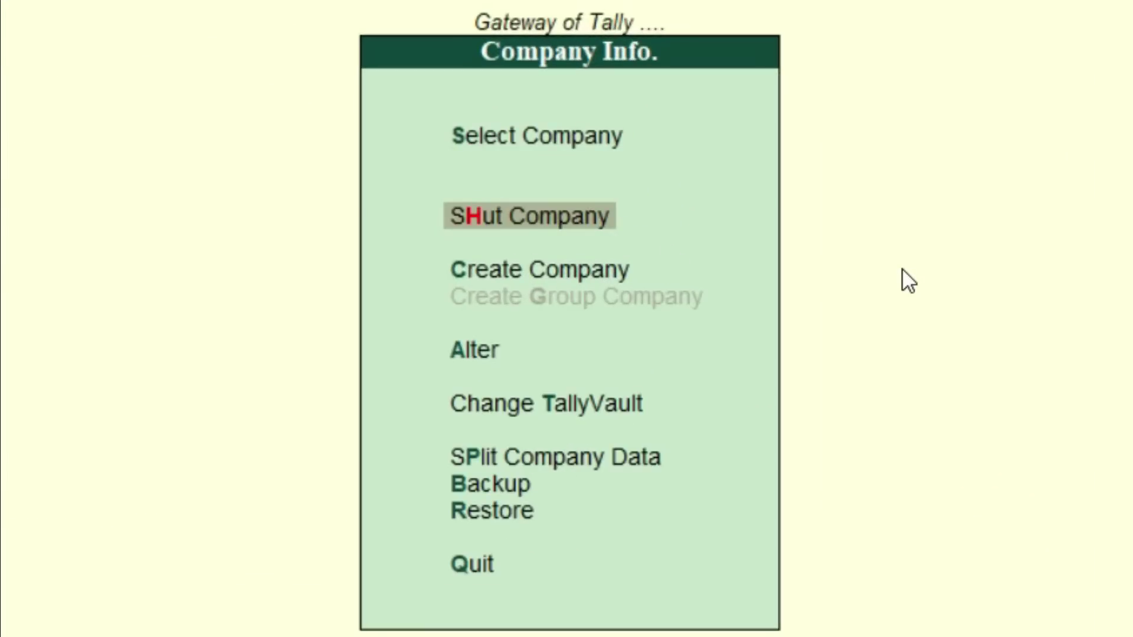
key("Down")
key("Down")
key("Down")
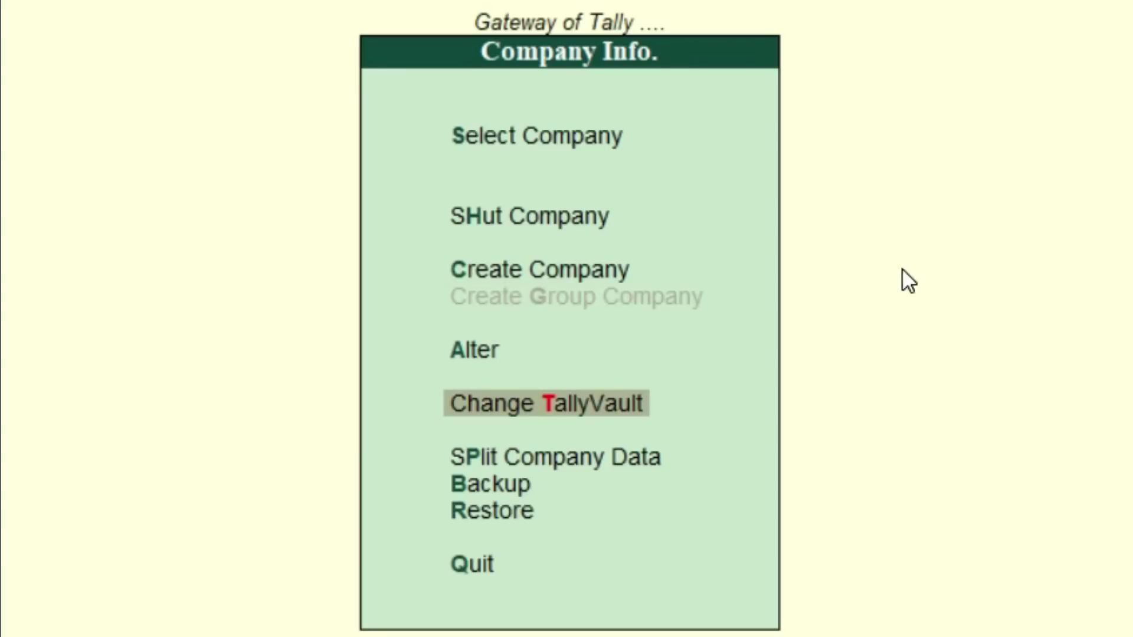
key("Up")
key("Up")
key("Up")
key("Return")
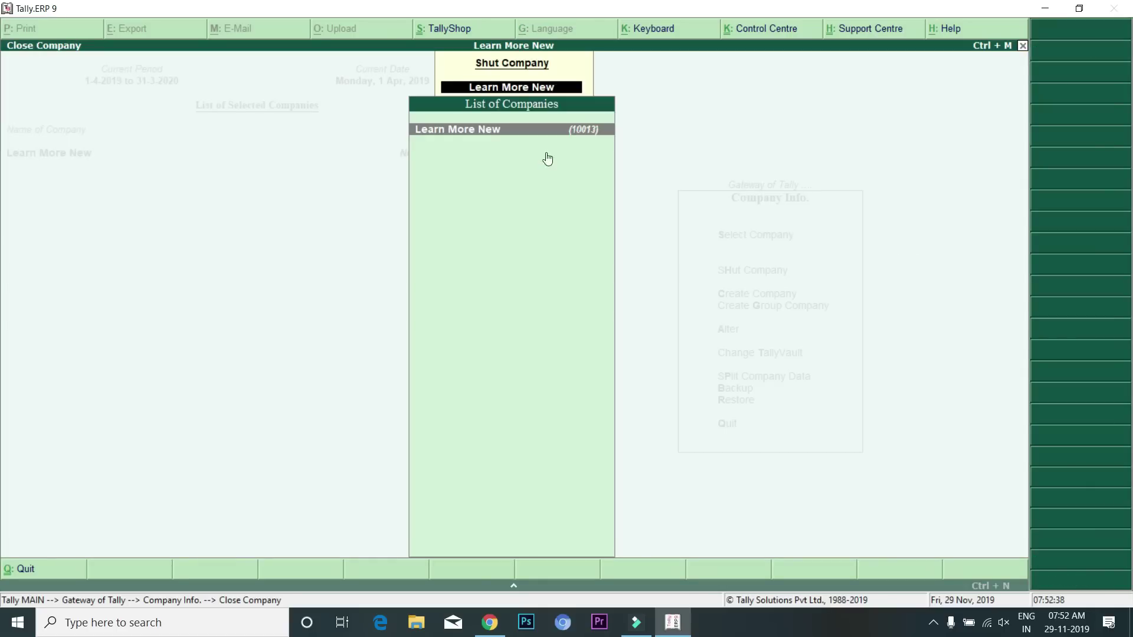
left_click(584, 137)
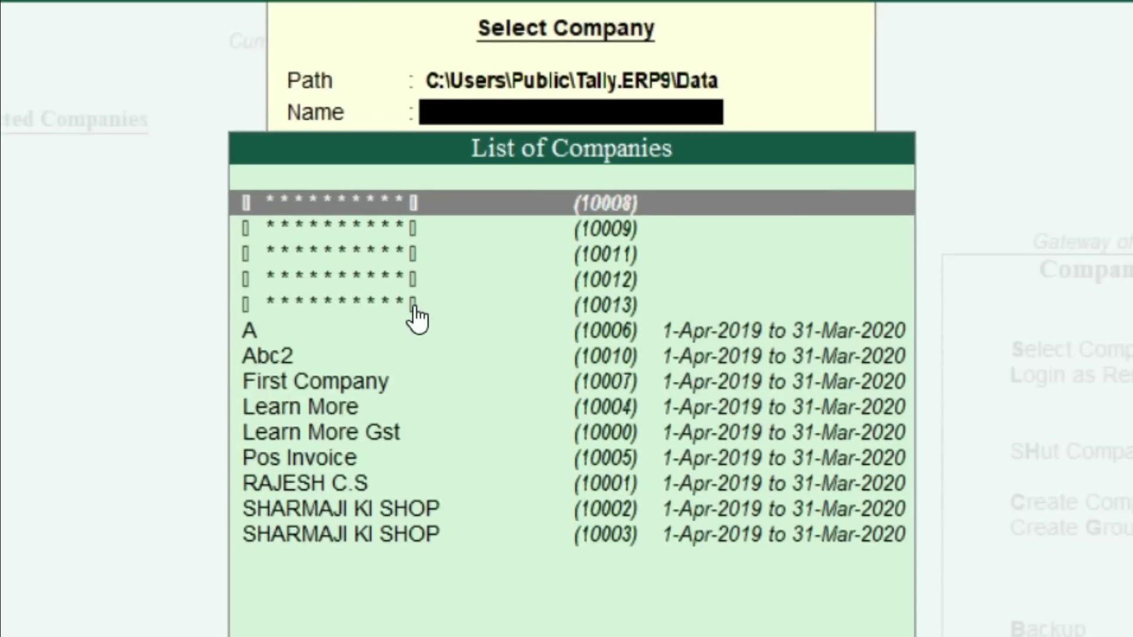
- Reopen the company with the masked name numbered 10013 by entering its TallyVault password
left_click(442, 192)
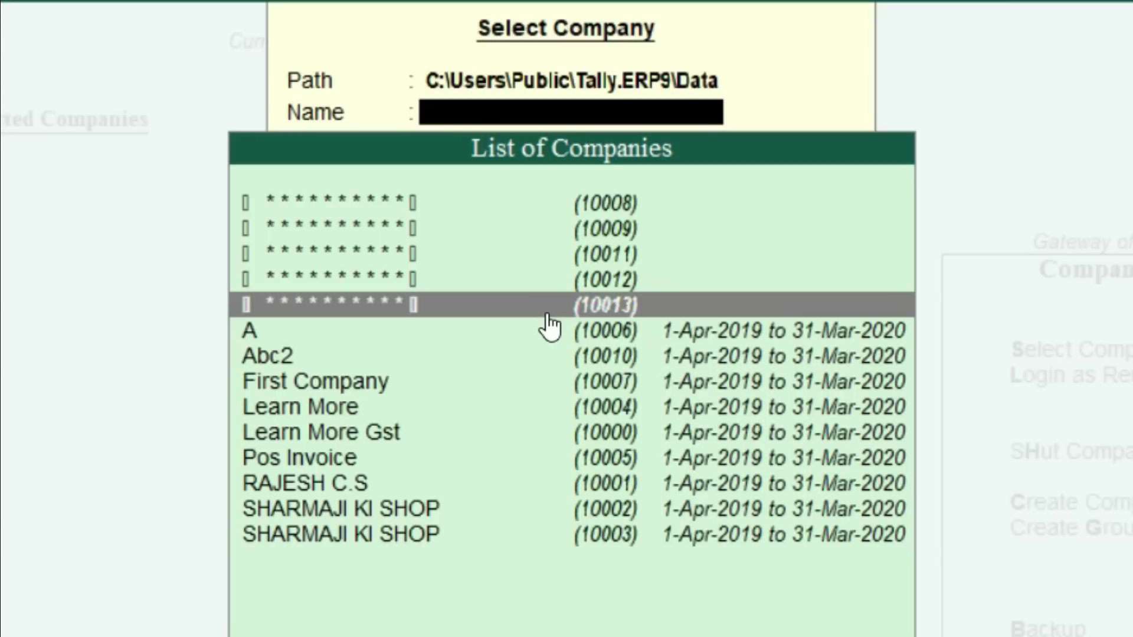
key("Down")
key("Down")
key("Down")
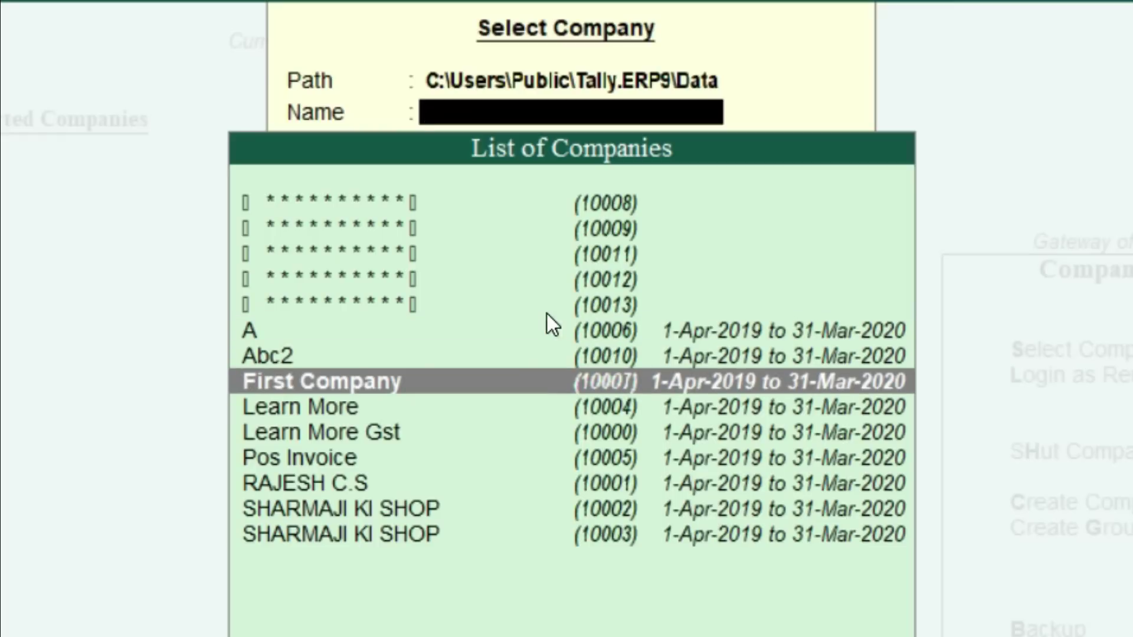
key("Up")
key("Up")
key("Up")
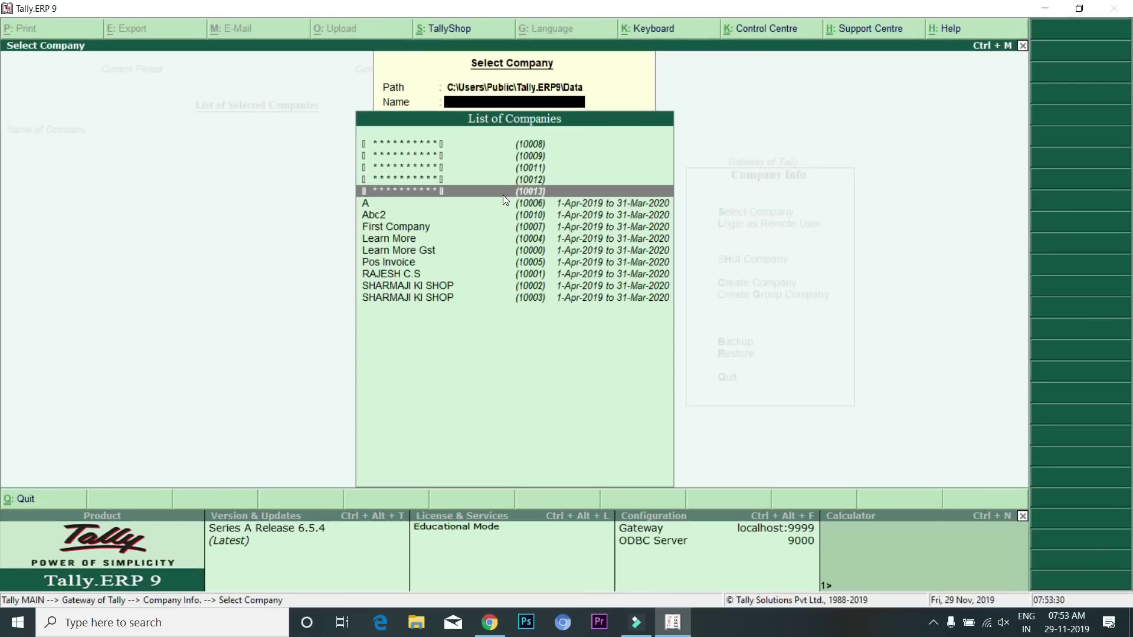
key("Return")
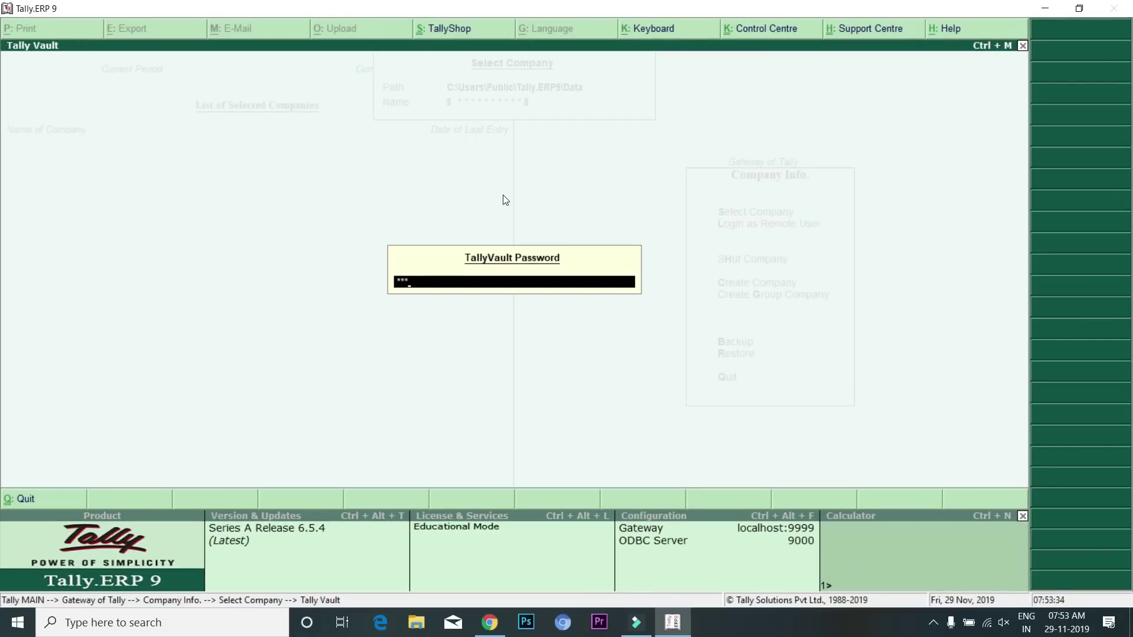
key("Return")
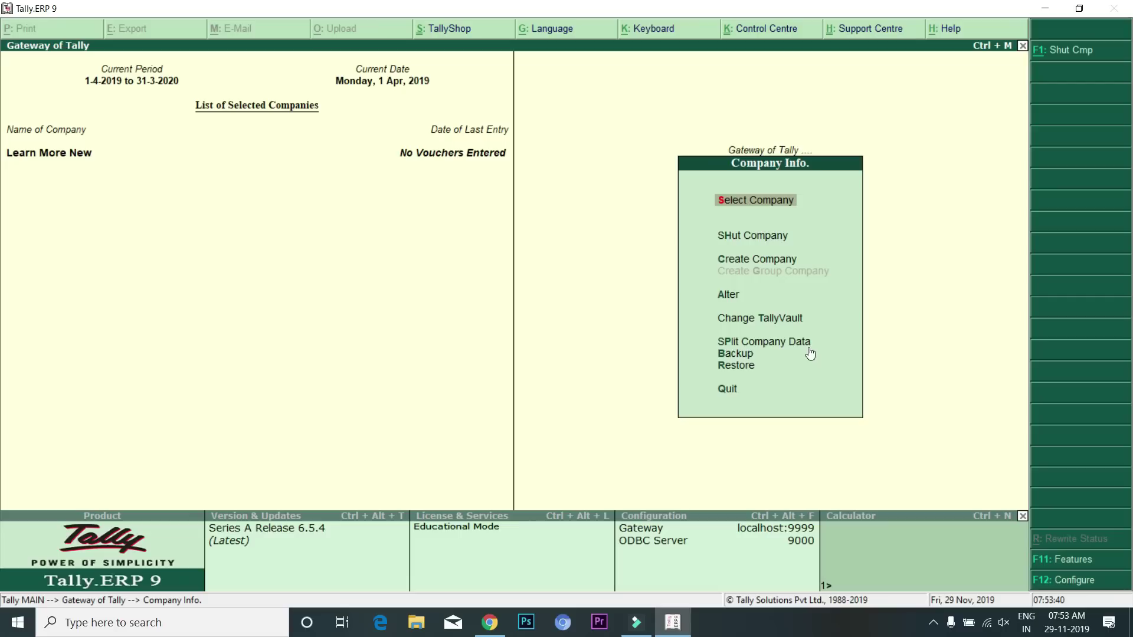
- Change the TallyVault password of Learn More New by entering the current password, then the new password twice
left_click(797, 320)
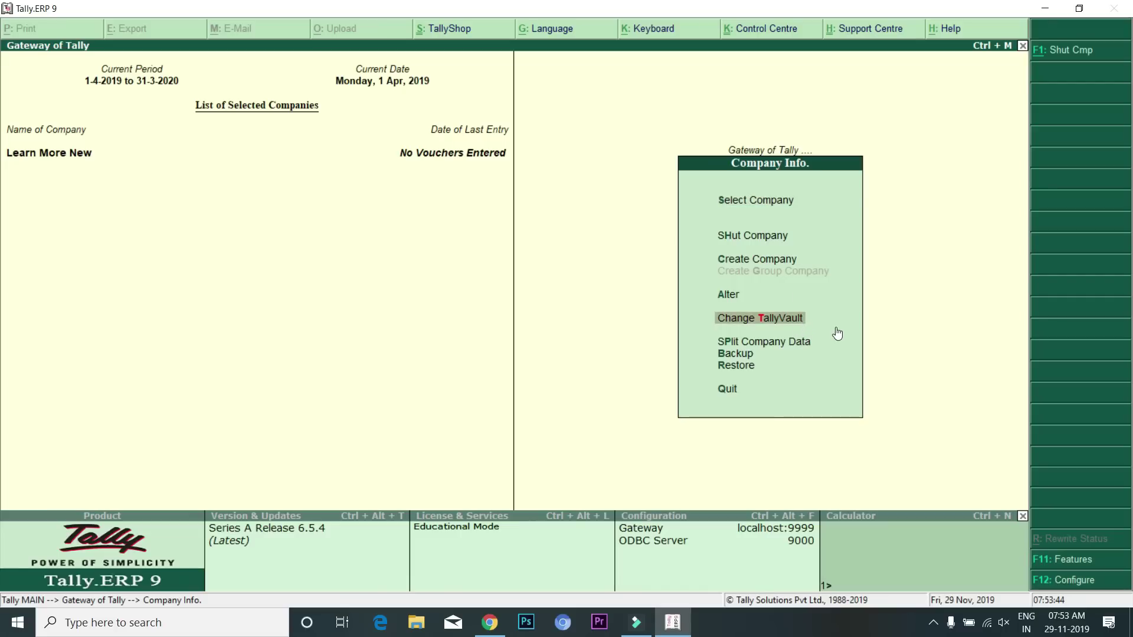
key("Return")
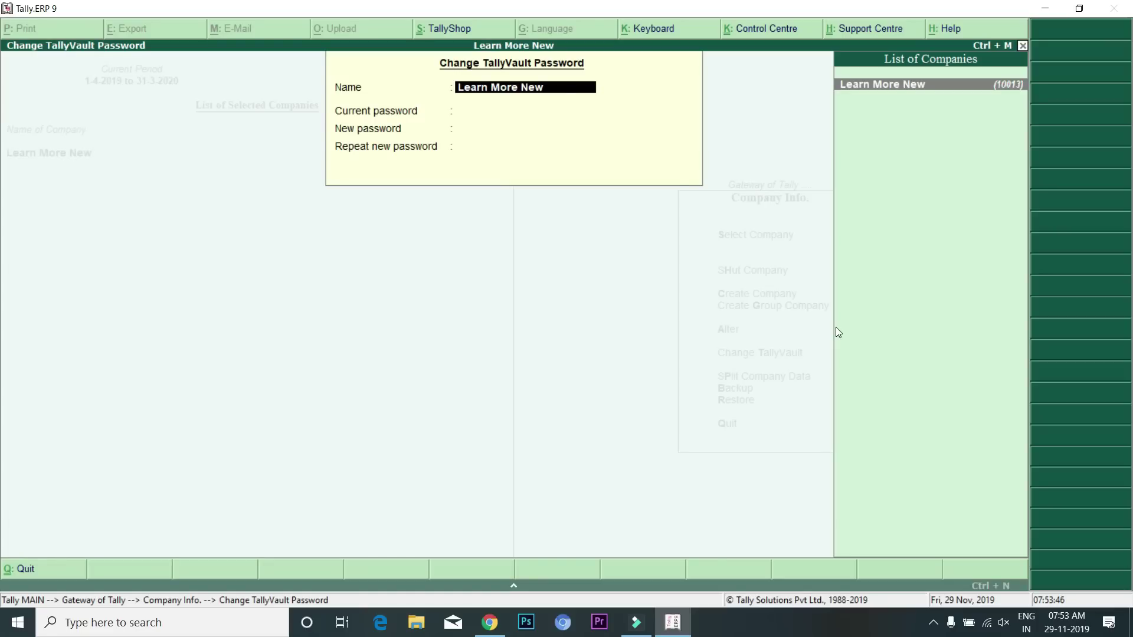
key("Return")
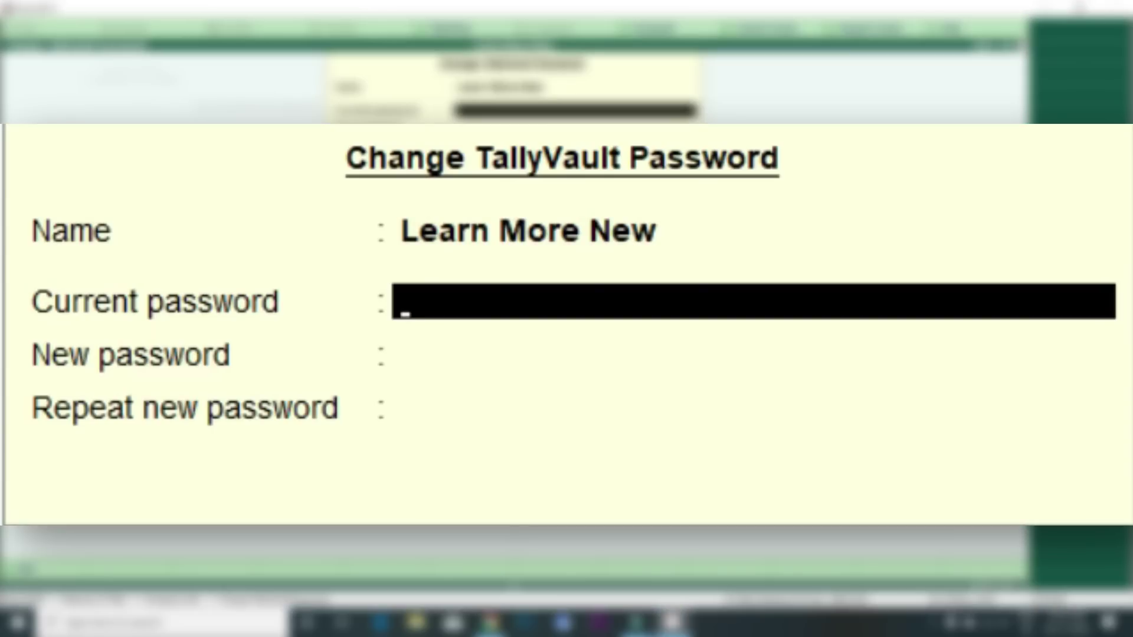
type("***")
key("Return")
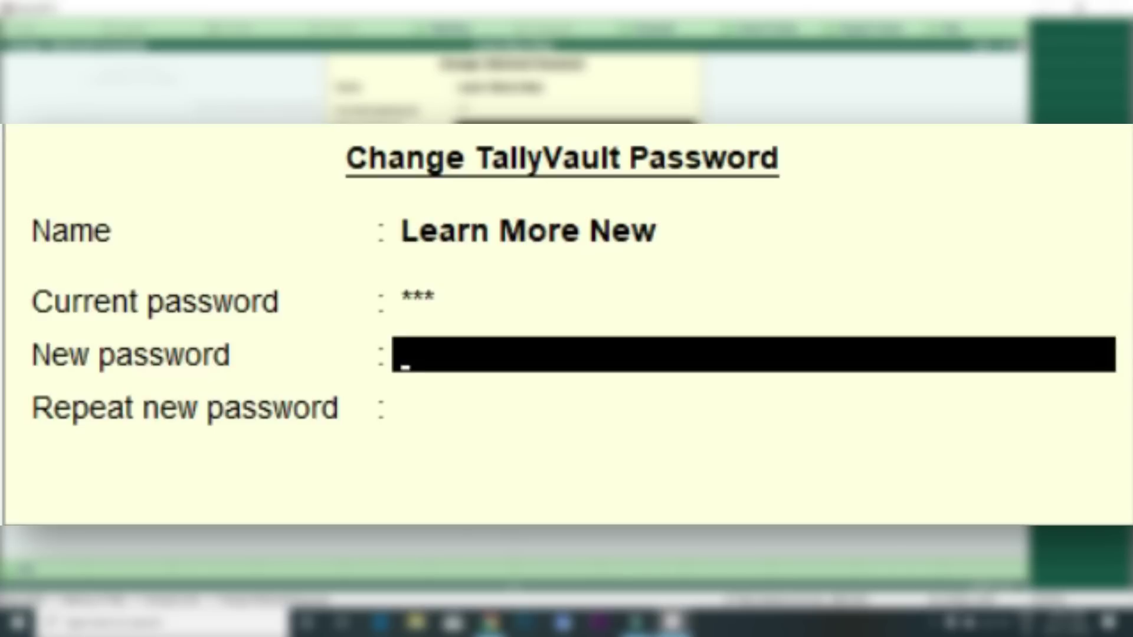
type("***")
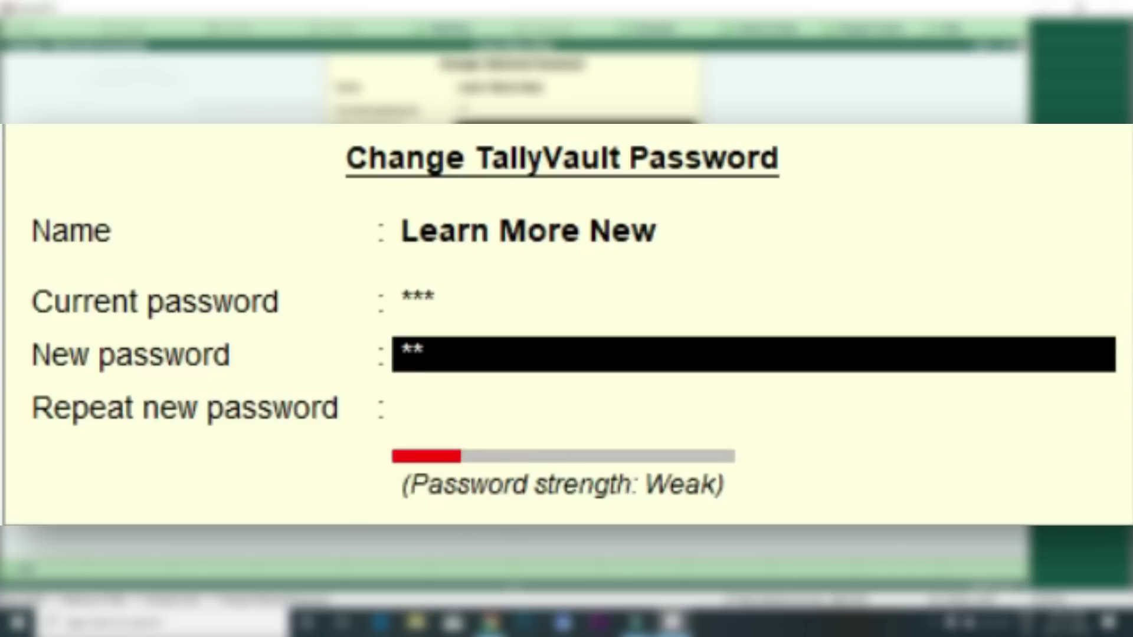
key("Return")
type("***")
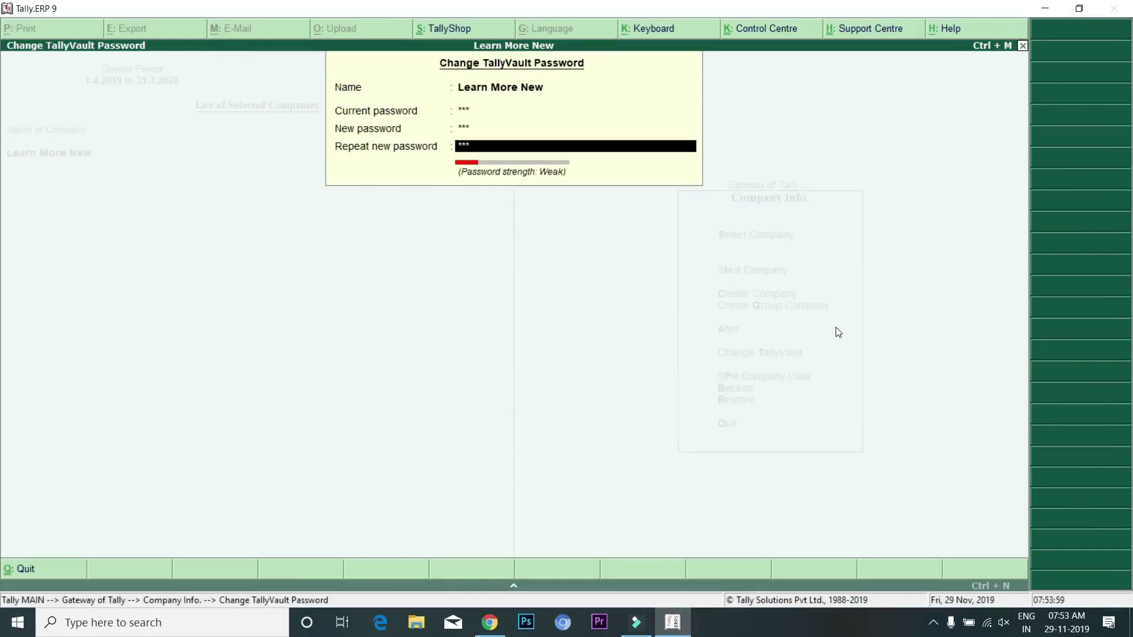
key("Return")
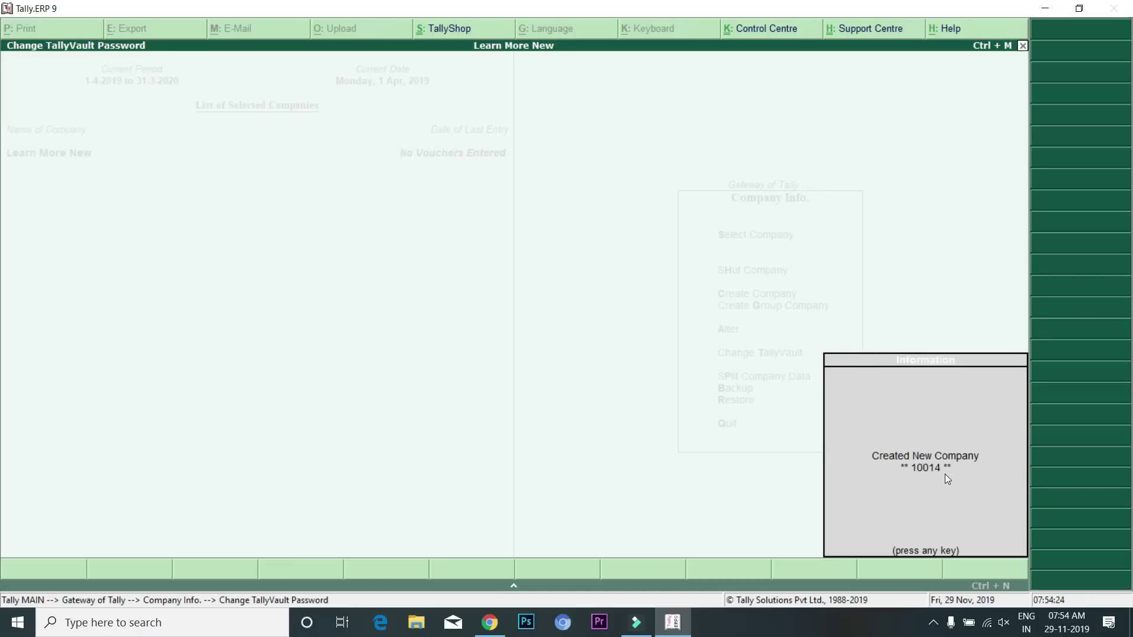
key("Return")
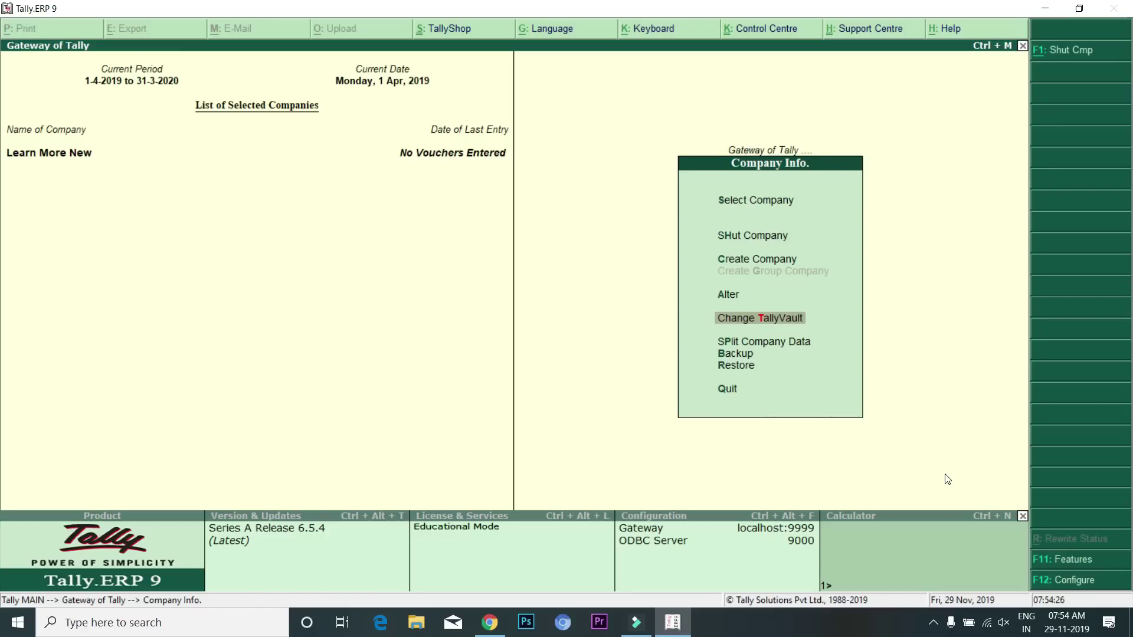
- Shut the company Learn More New numbered 10013
key("Up")
key("Up")
key("Up")
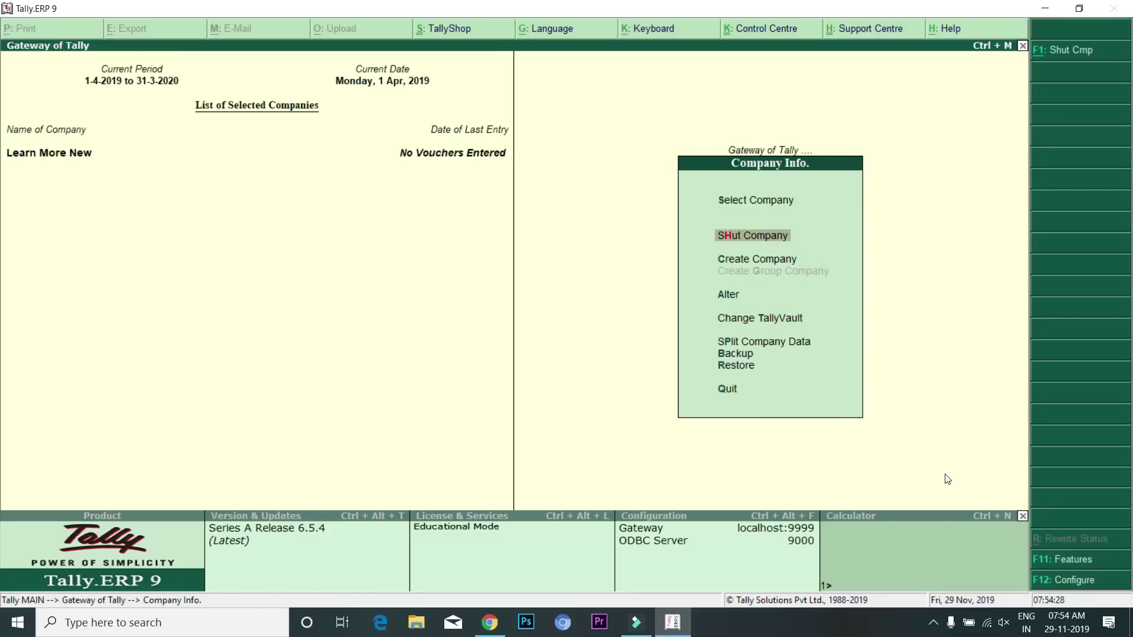
key("Return")
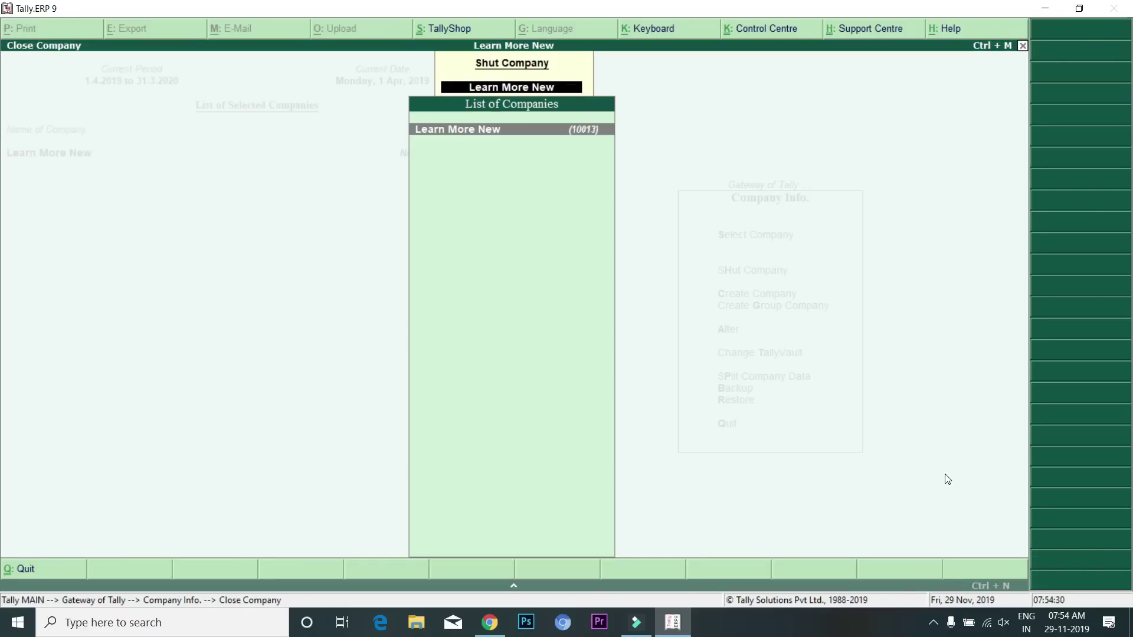
key("Return")
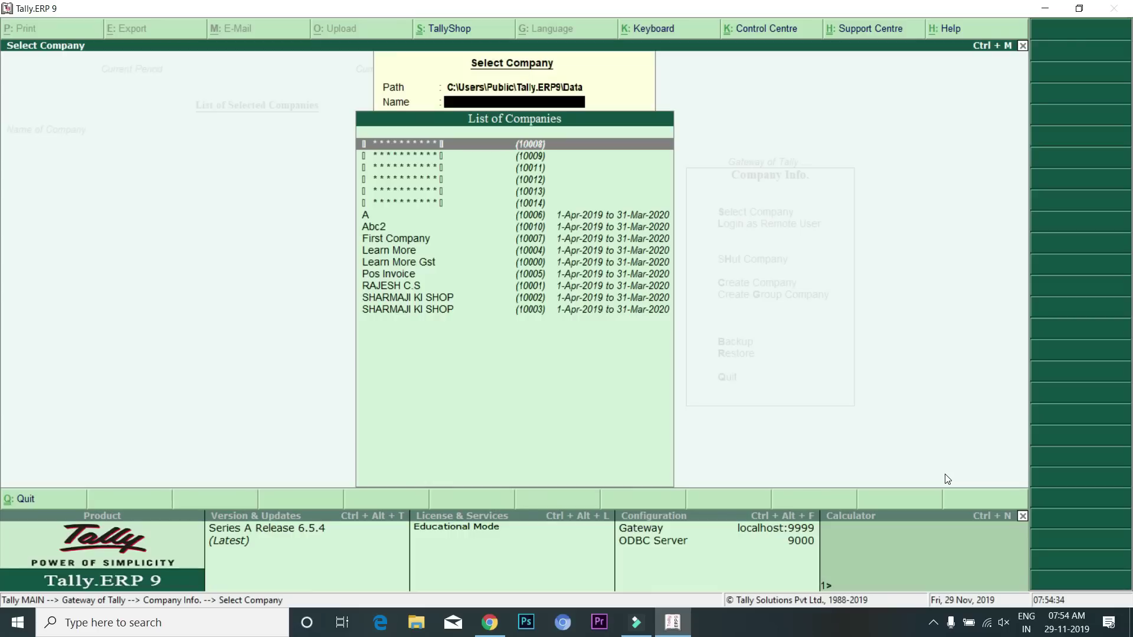
- Examine the masked companies 10013 and 10014 in the company selection list, and leave the list without opening either
key("Down")
key("Down")
key("Down")
key("Down")
key("Down")
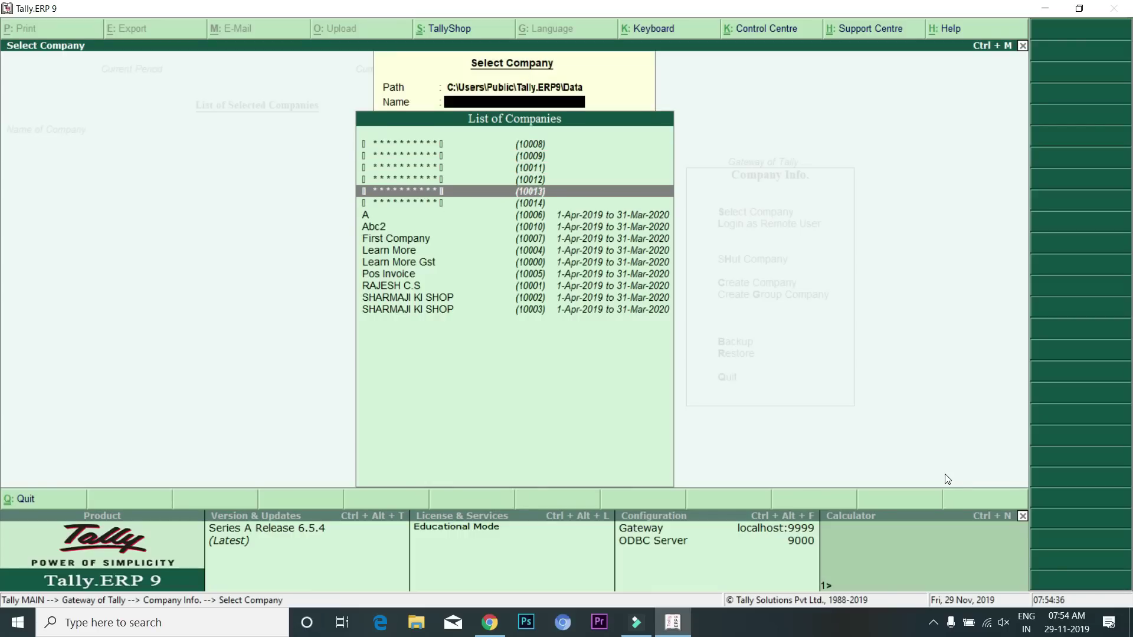
key("Up")
key("Down")
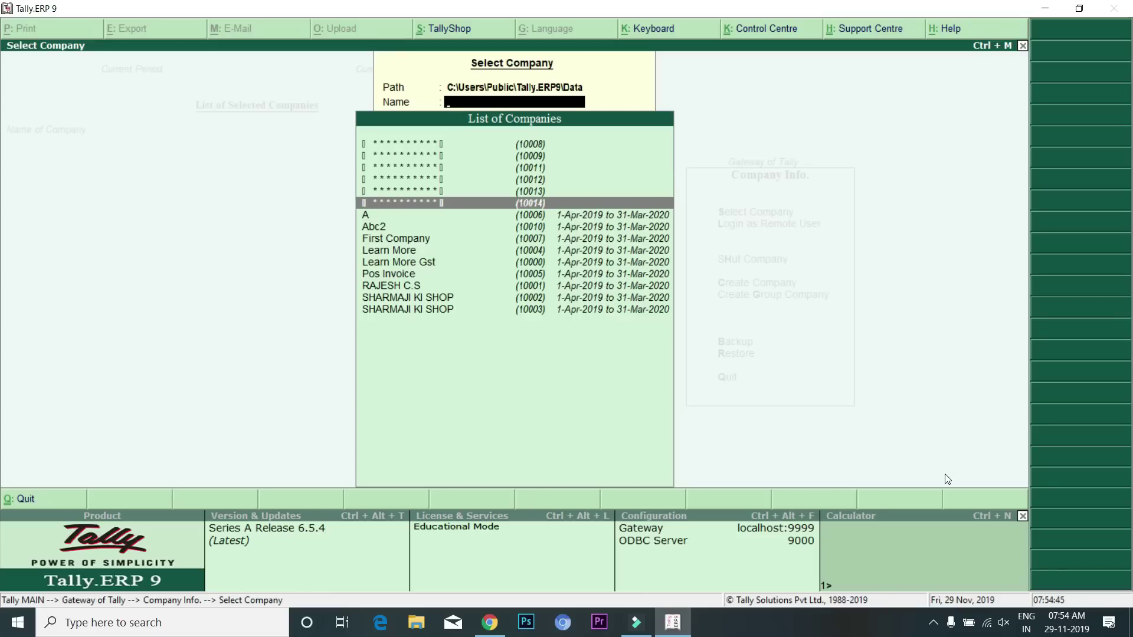
key("Up")
key("Down")
key("Up")
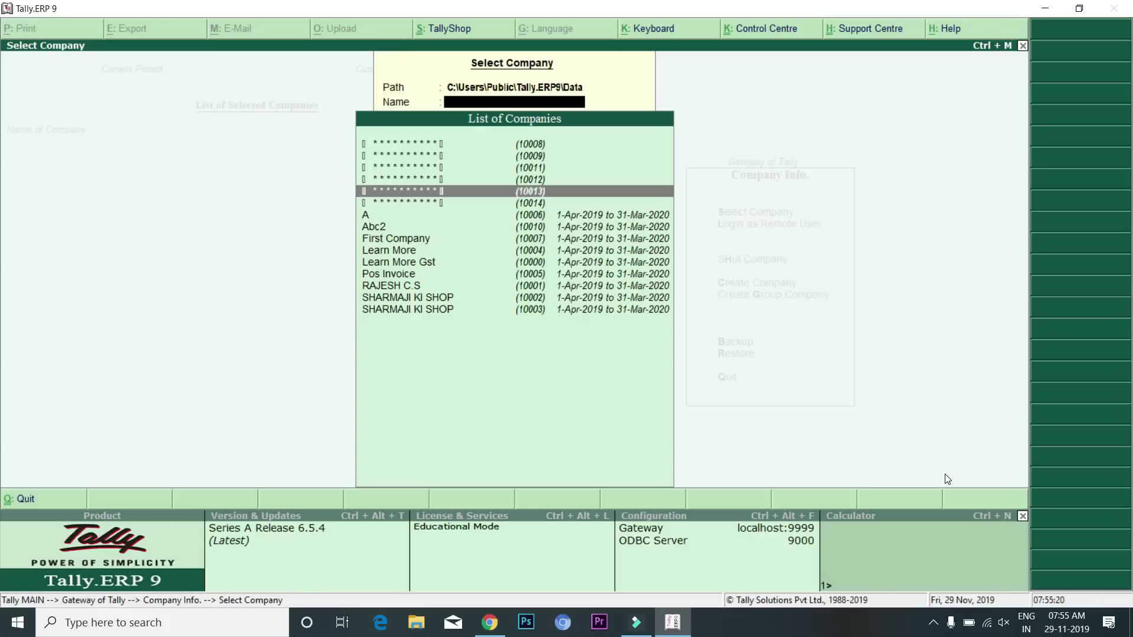
key("Down")
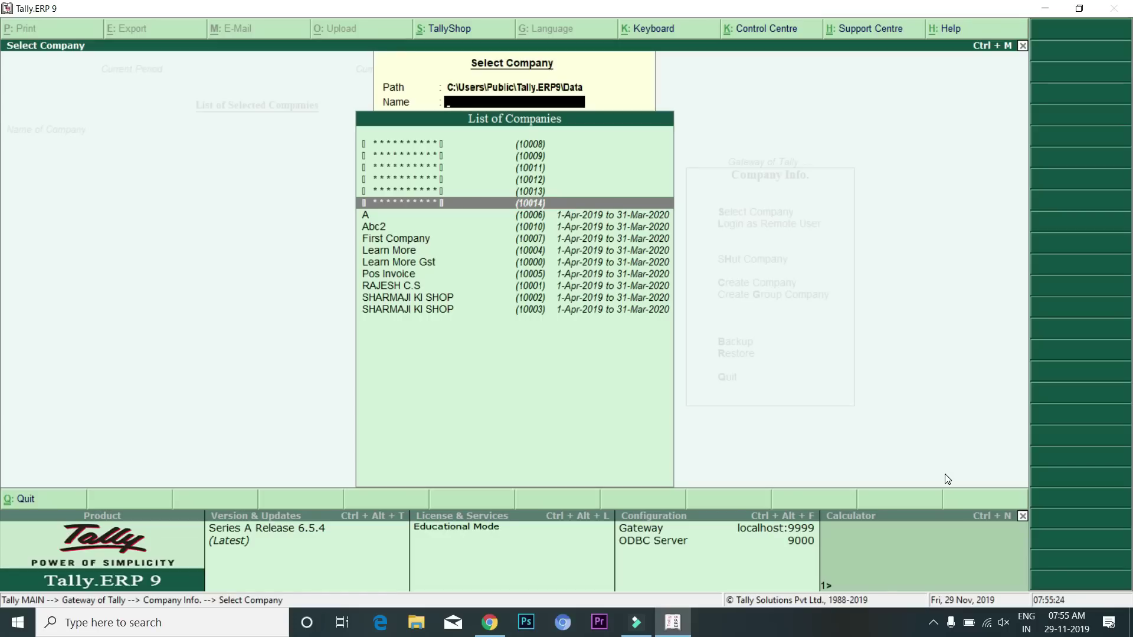
key("Up")
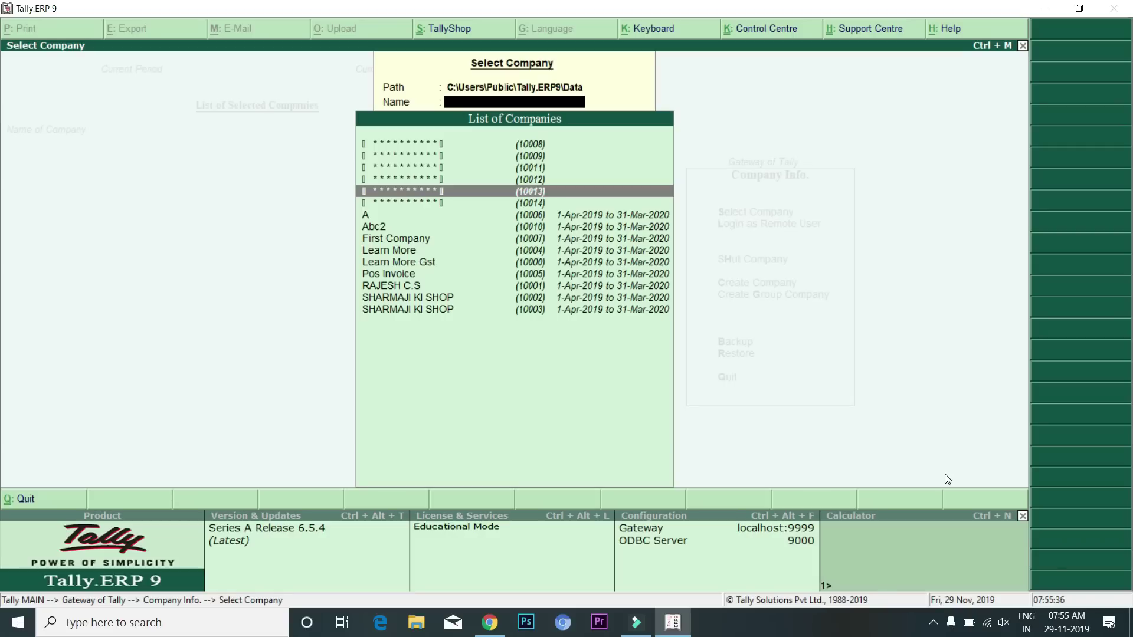
key("Escape")
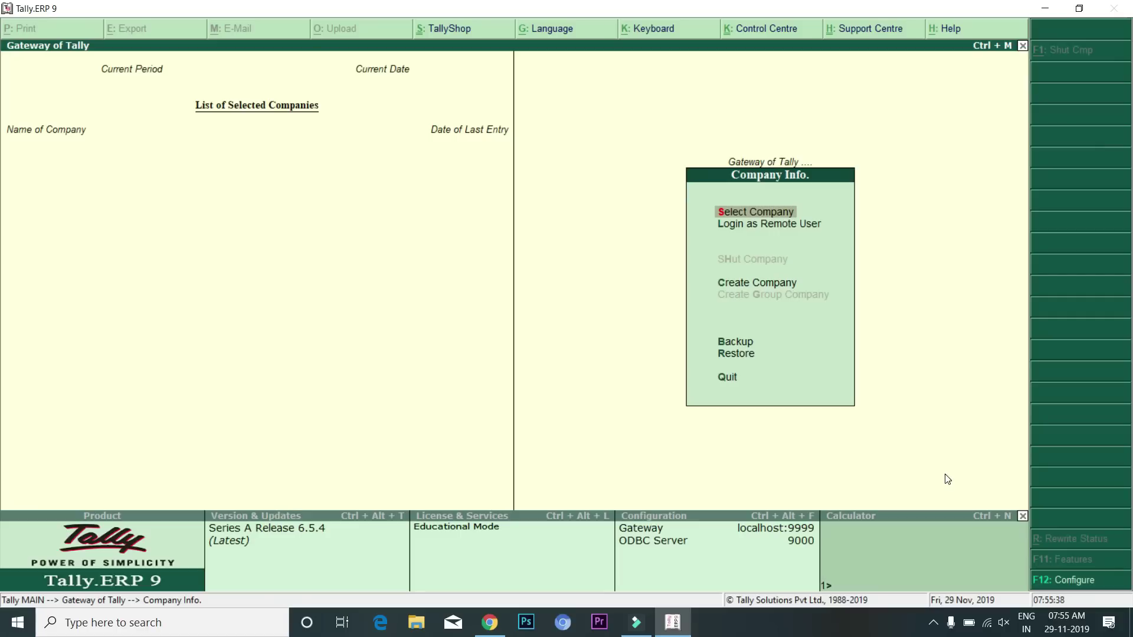
- Start creating another company named Learn More New, keeping the same text as its mailing name
key("Up")
key("Up")
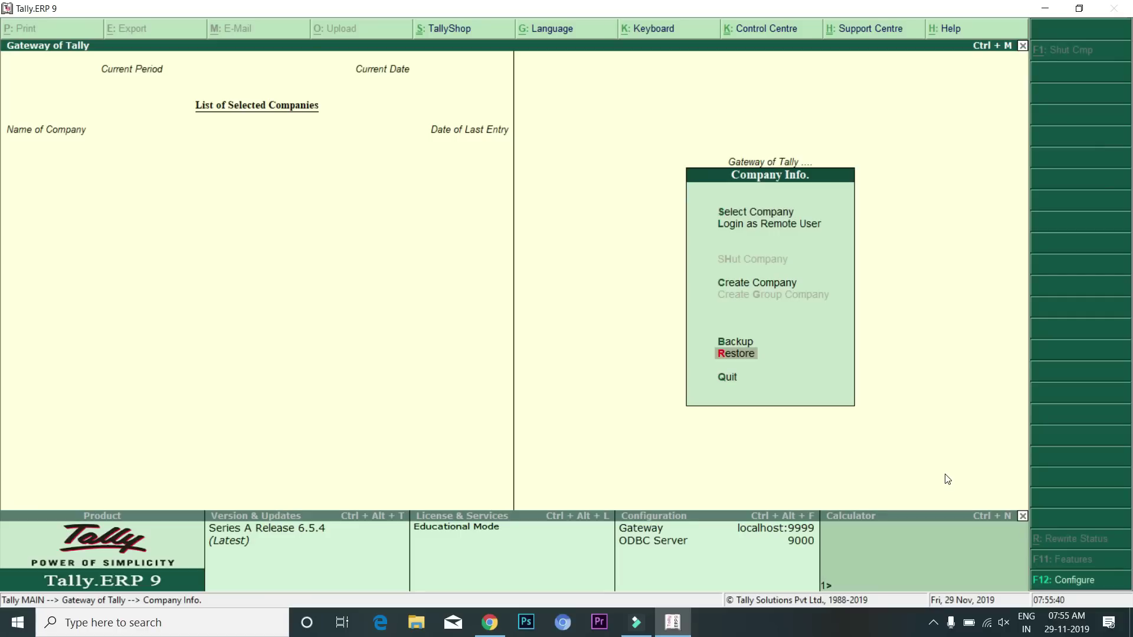
key("Up")
key("Up")
key("Up")
key("Down")
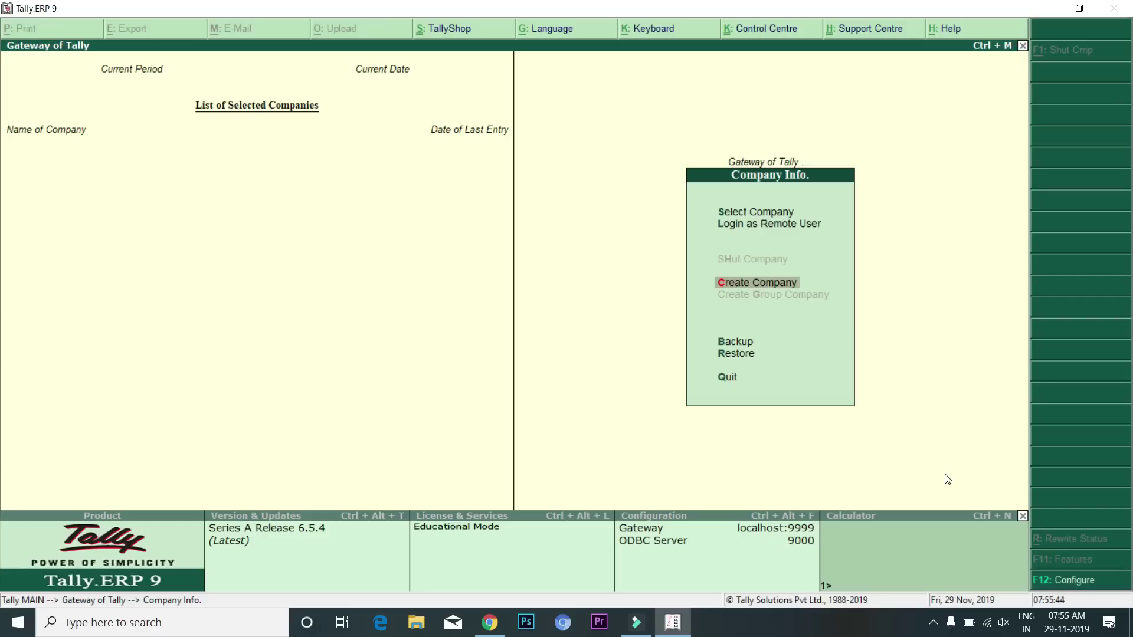
key("Return")
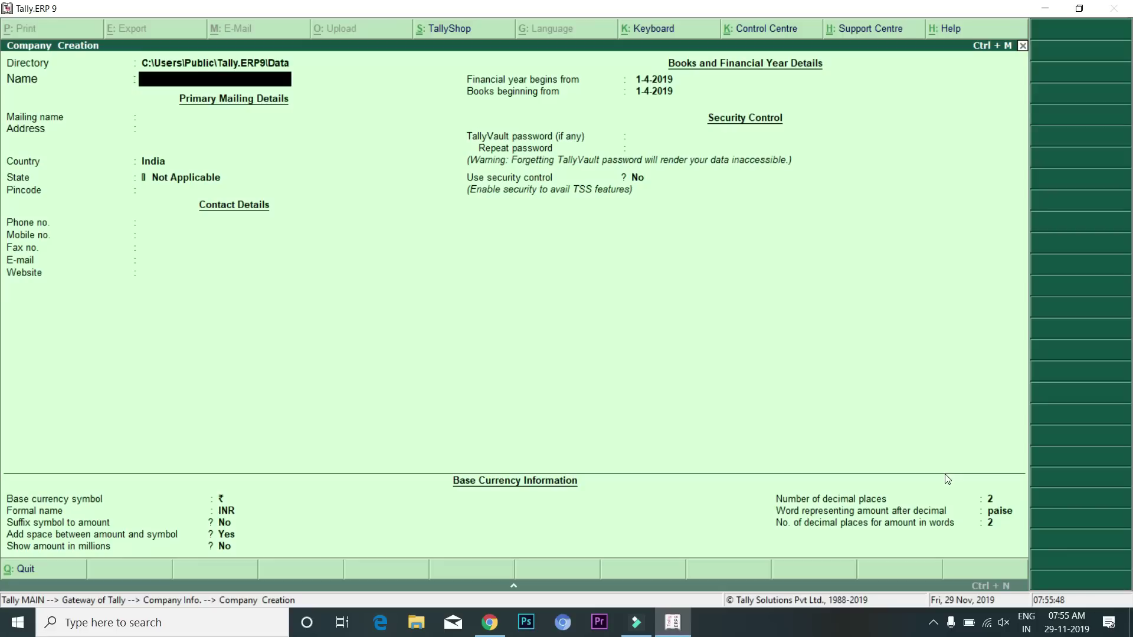
type("Learn More New")
key("Return")
key("Return")
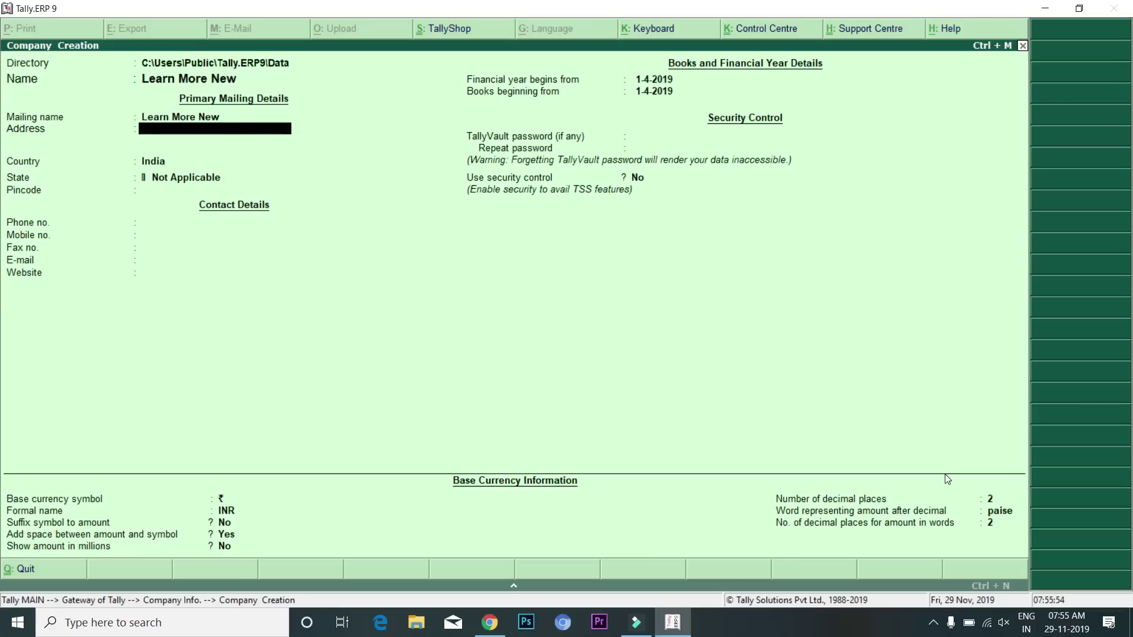
- Enter the company's address, keep India as the country and set the state to Maharashtra
type("Ghatkopar")
key("Return")
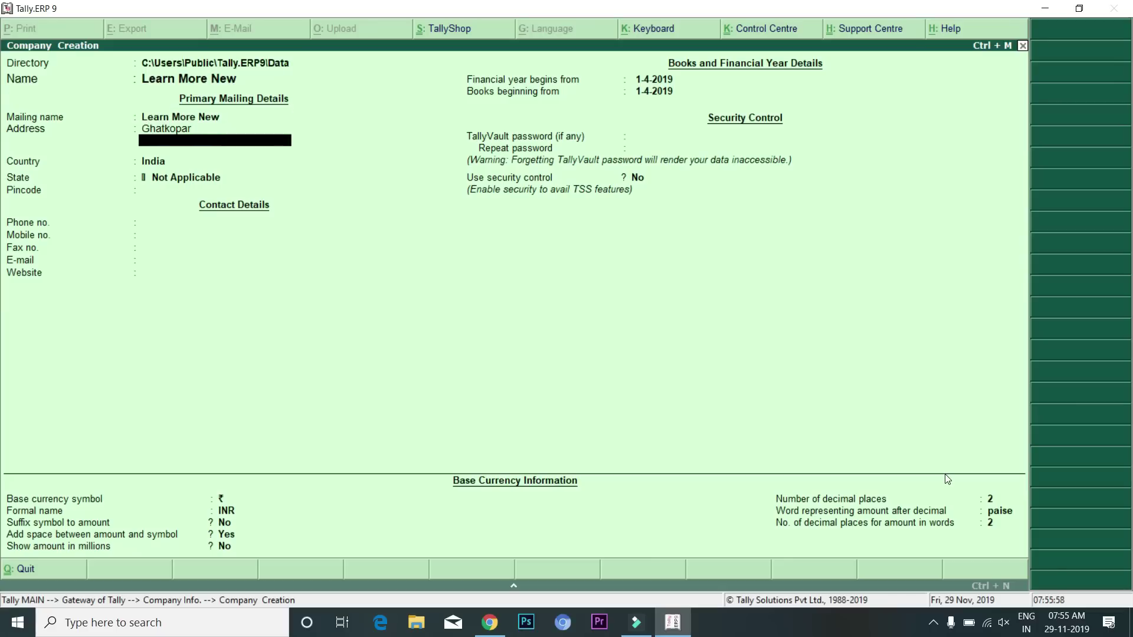
key("Return")
key("Return")
type("Maha")
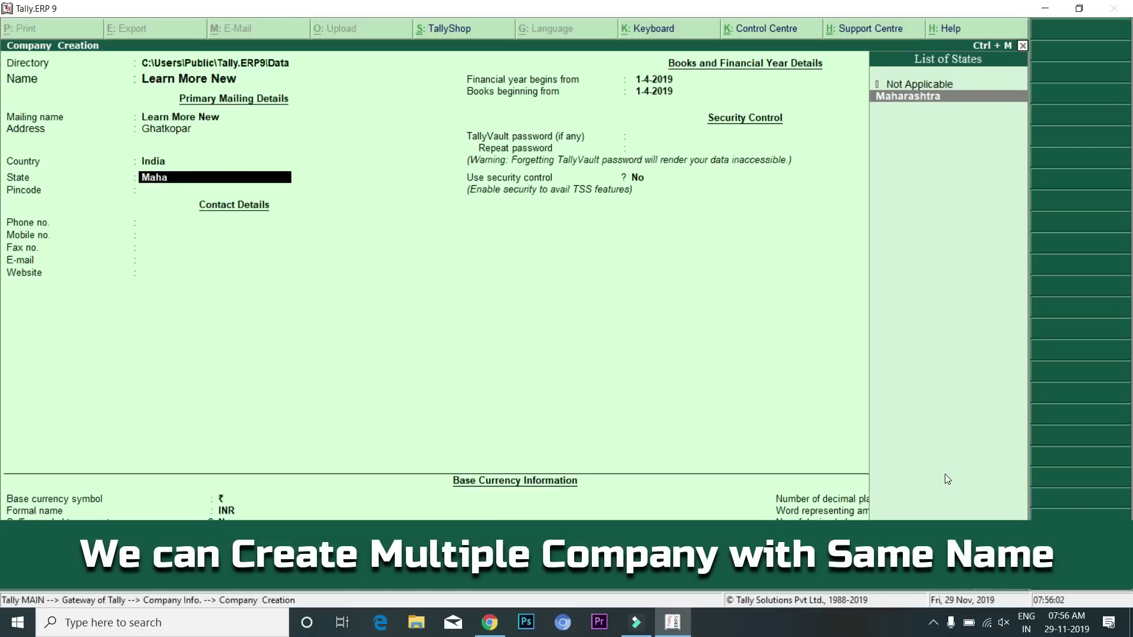
key("Return")
- Leave the pincode, contact details and TallyVault password blank, and keep the default financial year and books dates
key("Return")
key("Return")
key("Return")
key("Return")
key("Return")
key("Return")
key("Return")
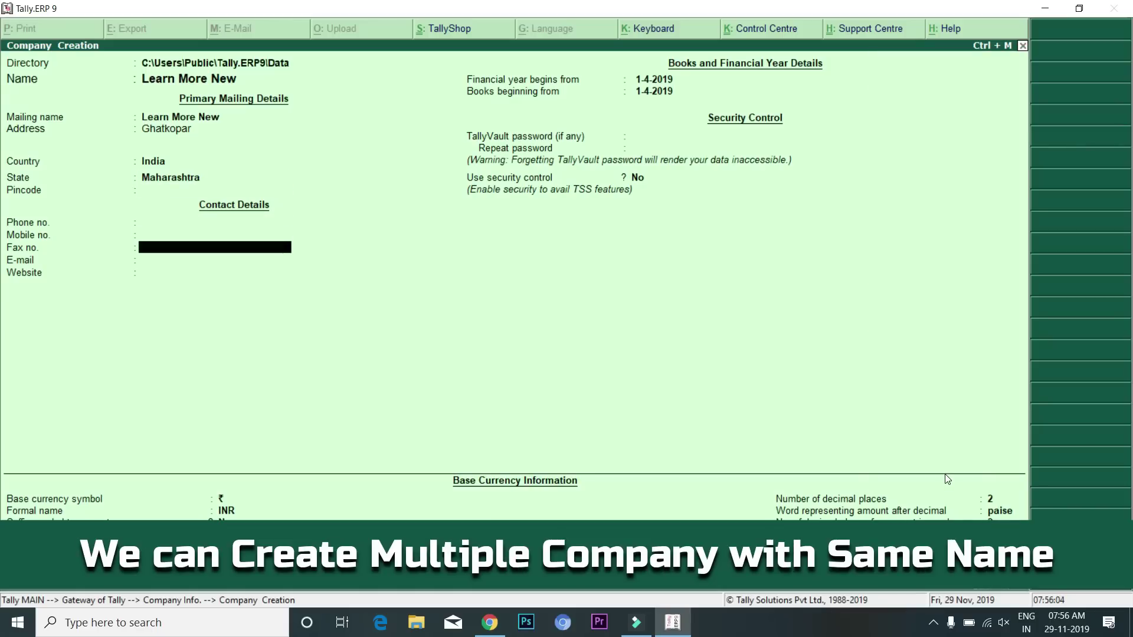
key("Return")
key("Return")
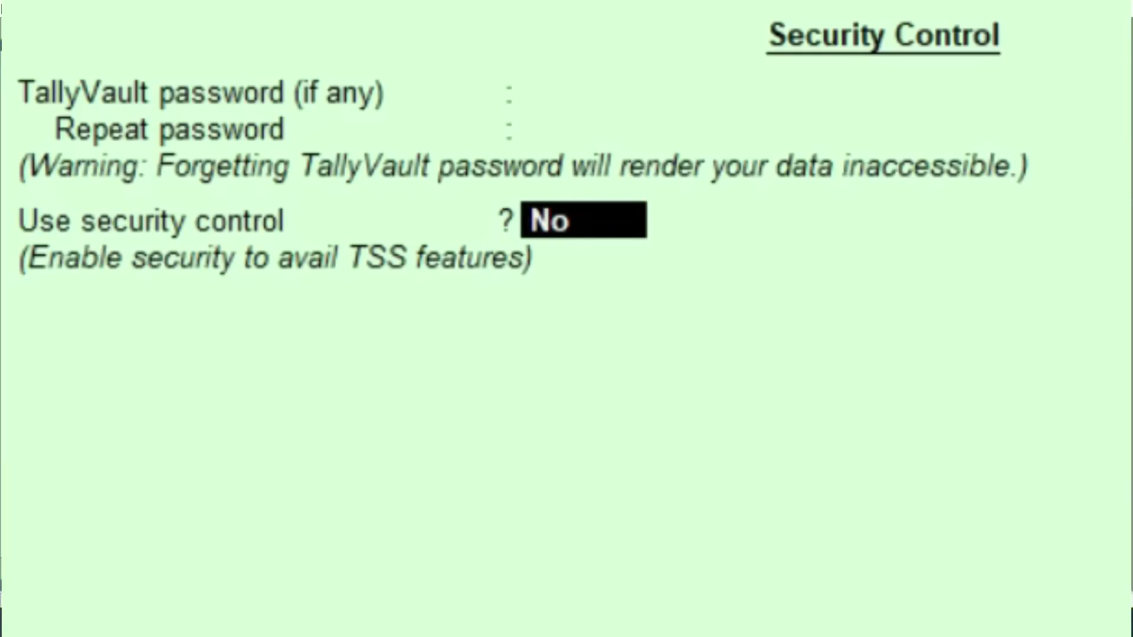
- Set Use security control to Yes and enter the administrator's name
type("yes")
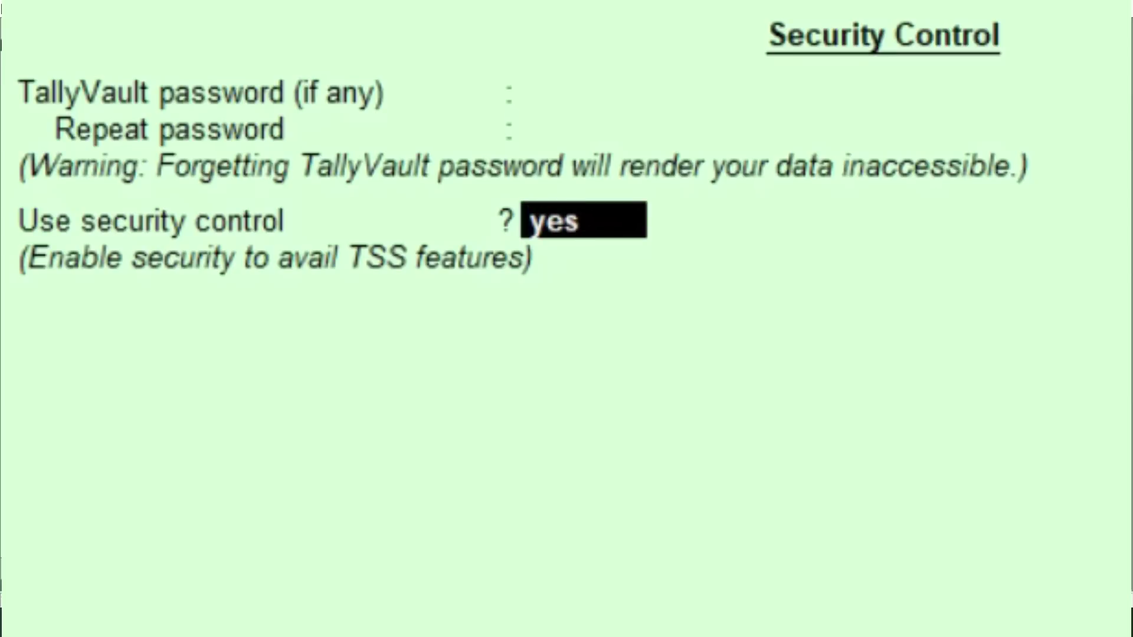
key("Return")
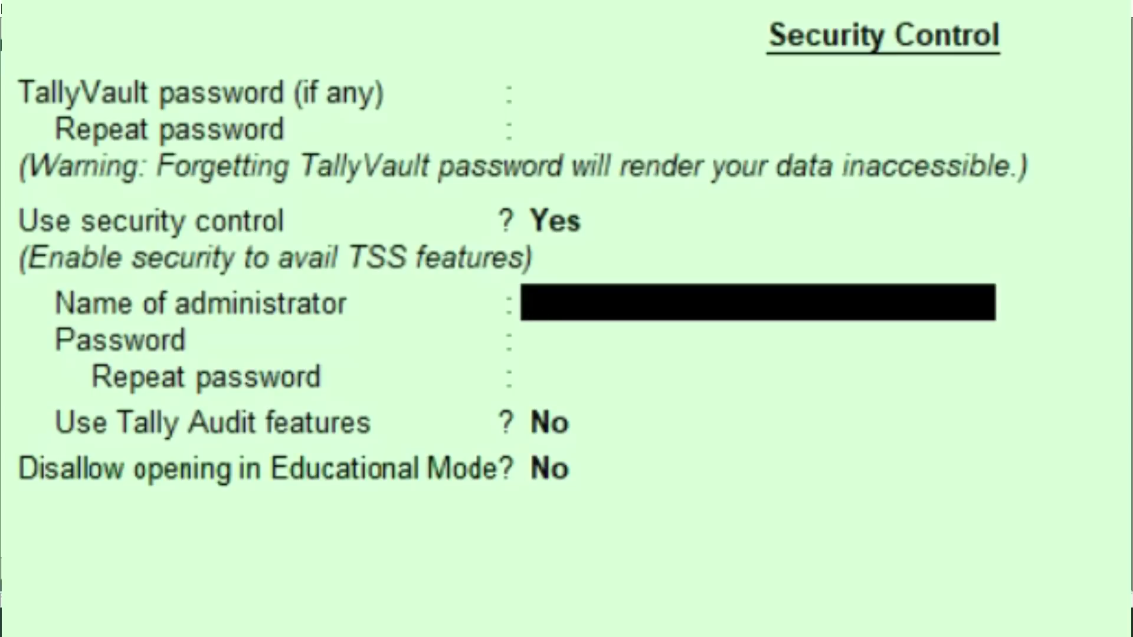
type("satish")
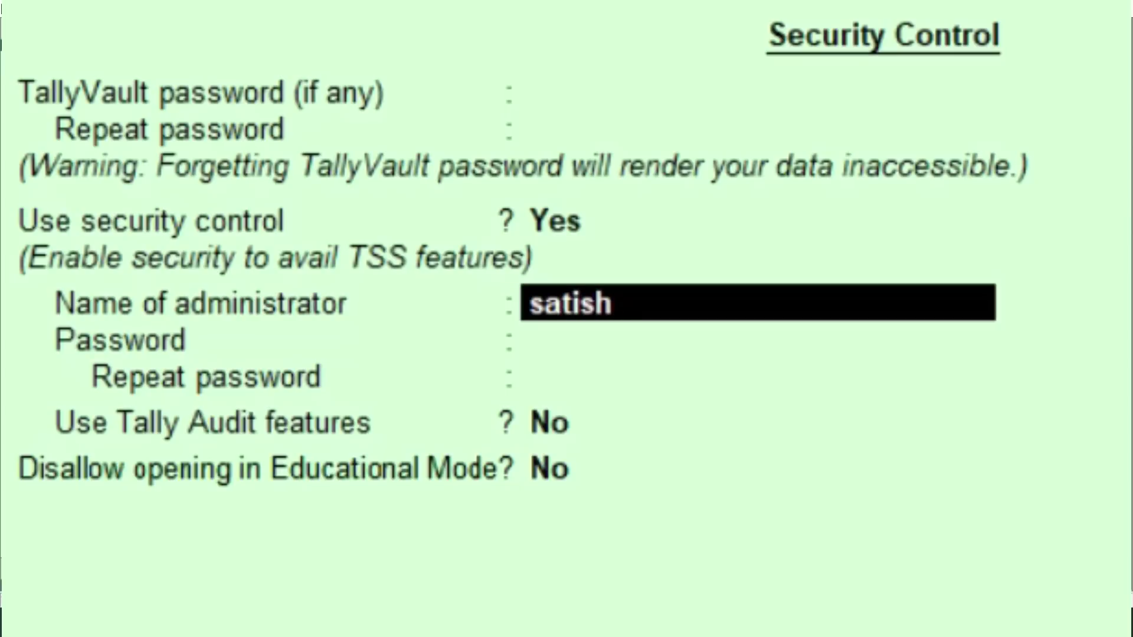
key("Return")
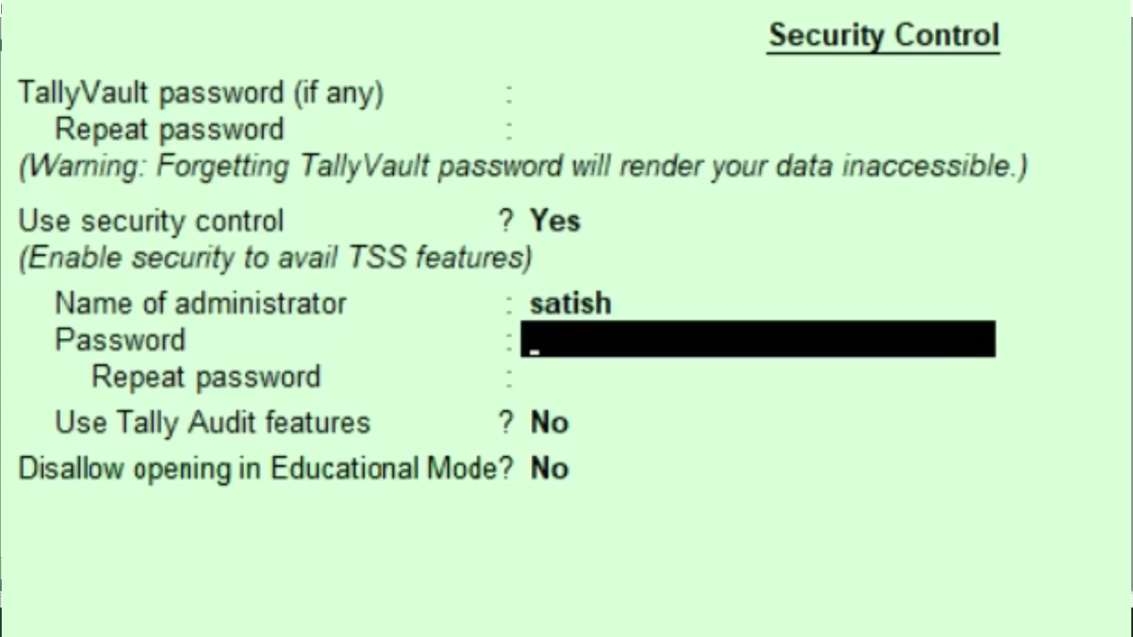
- Enter and repeat the administrator password, and set Use Tally Audit features to Yes
type("***")
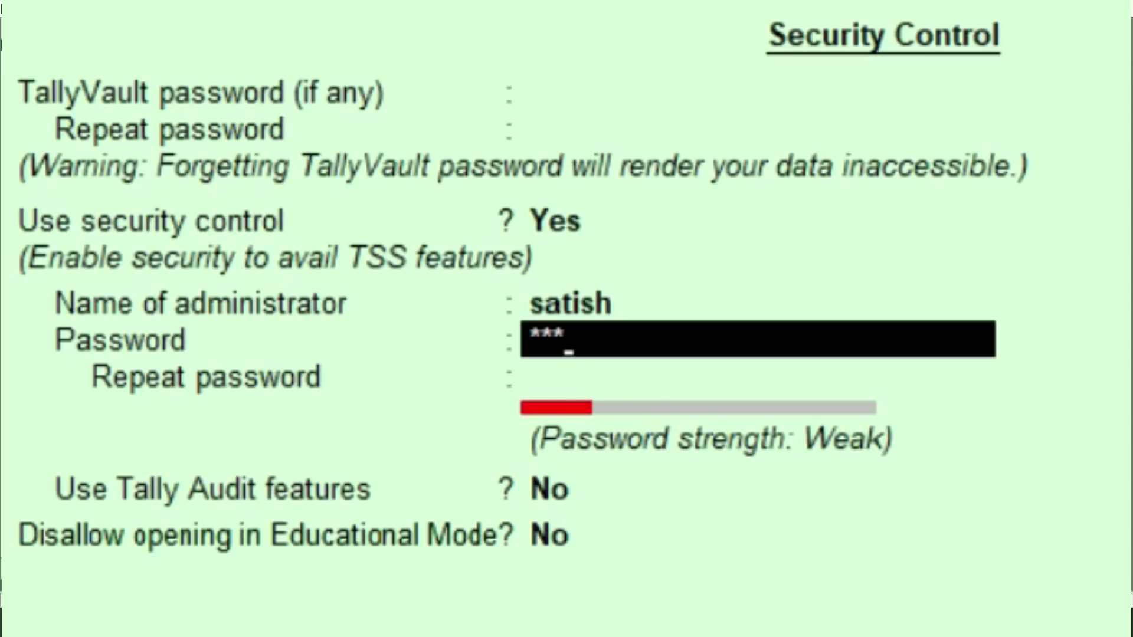
key("Return")
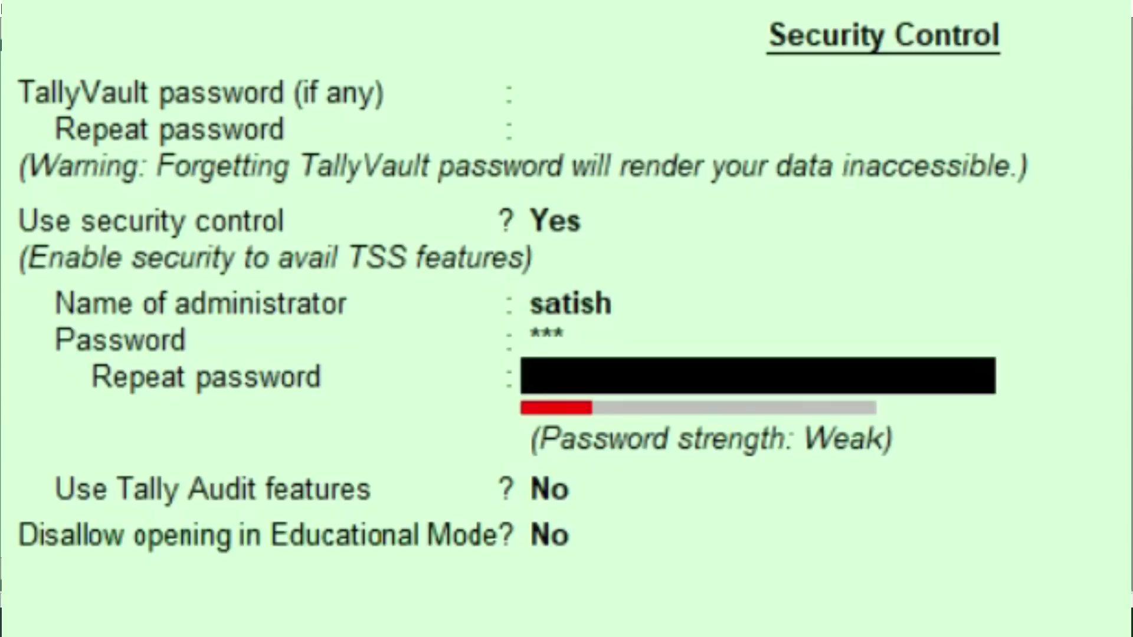
type("***")
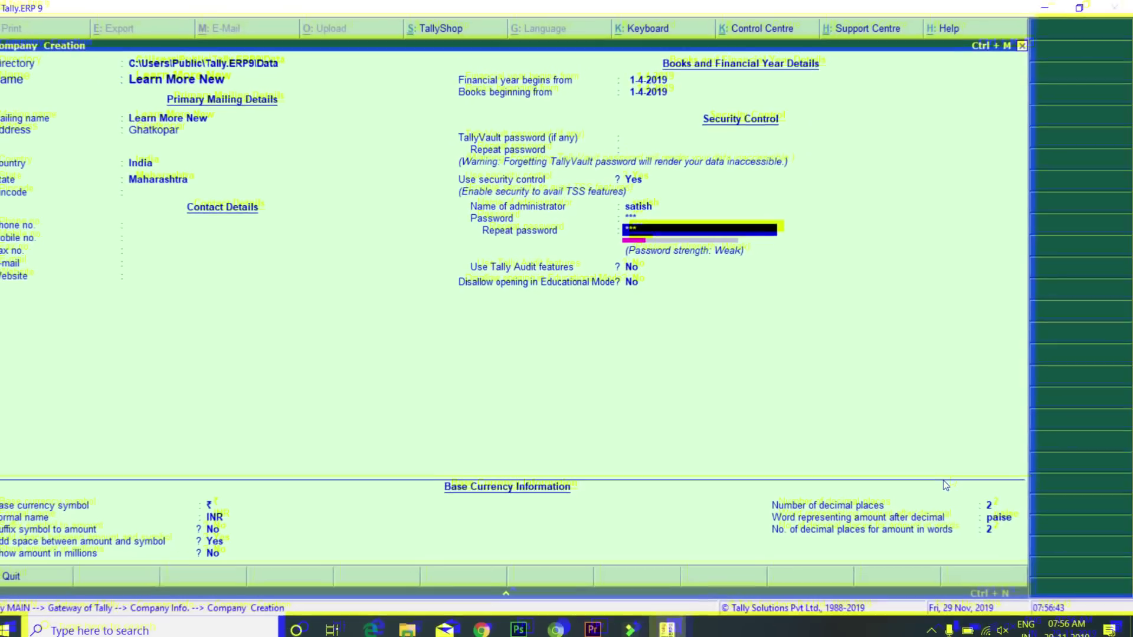
key("Return")
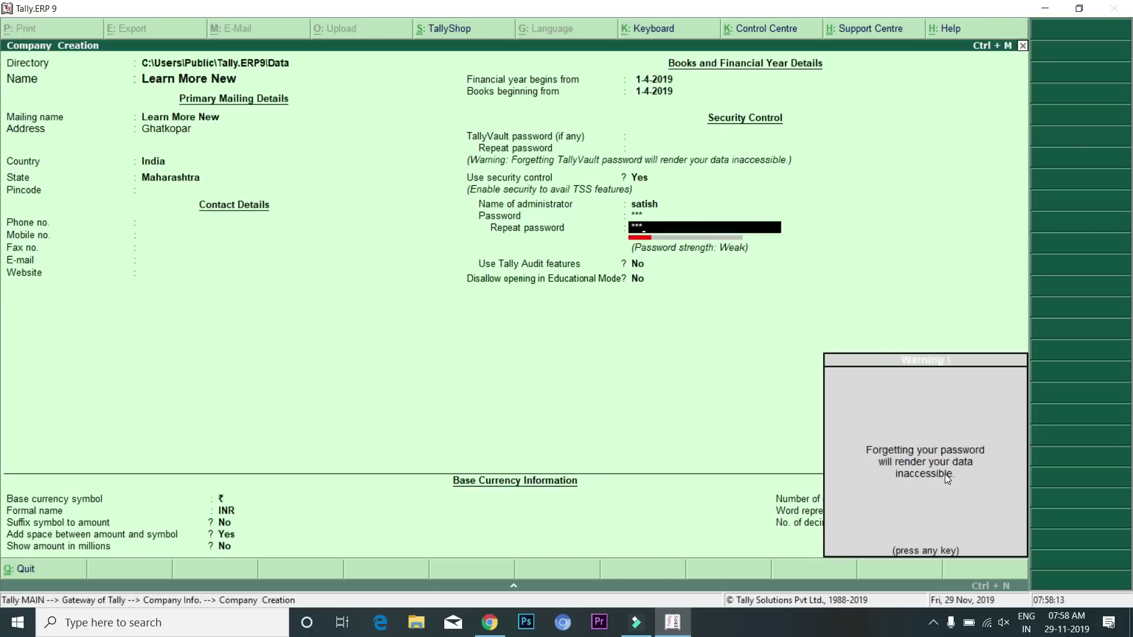
key("Return")
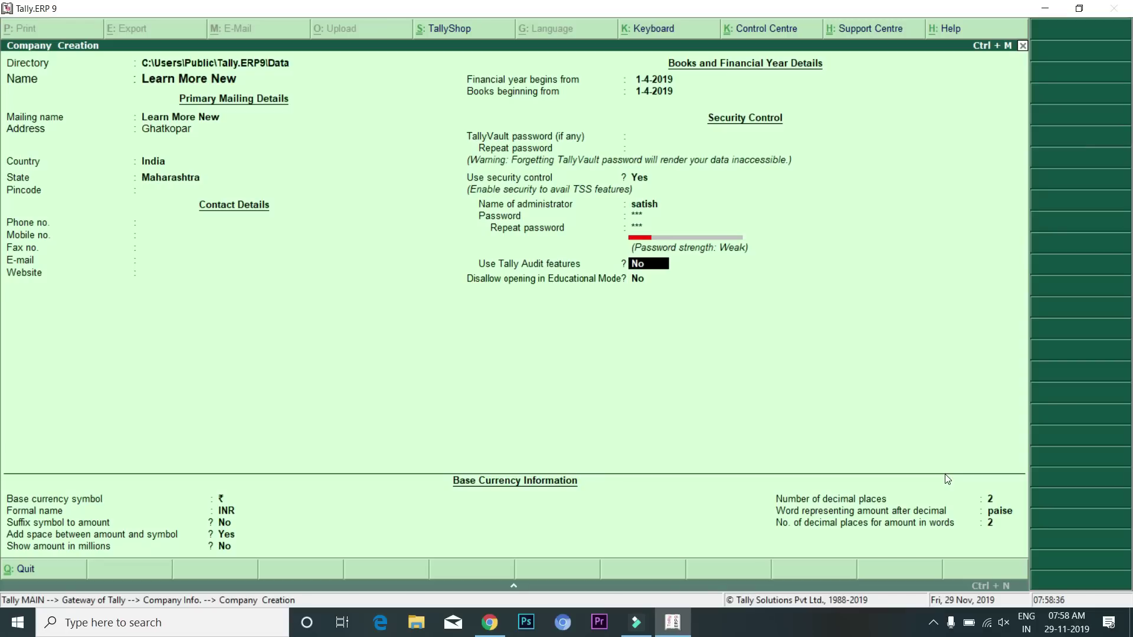
type("yes")
key("Return")
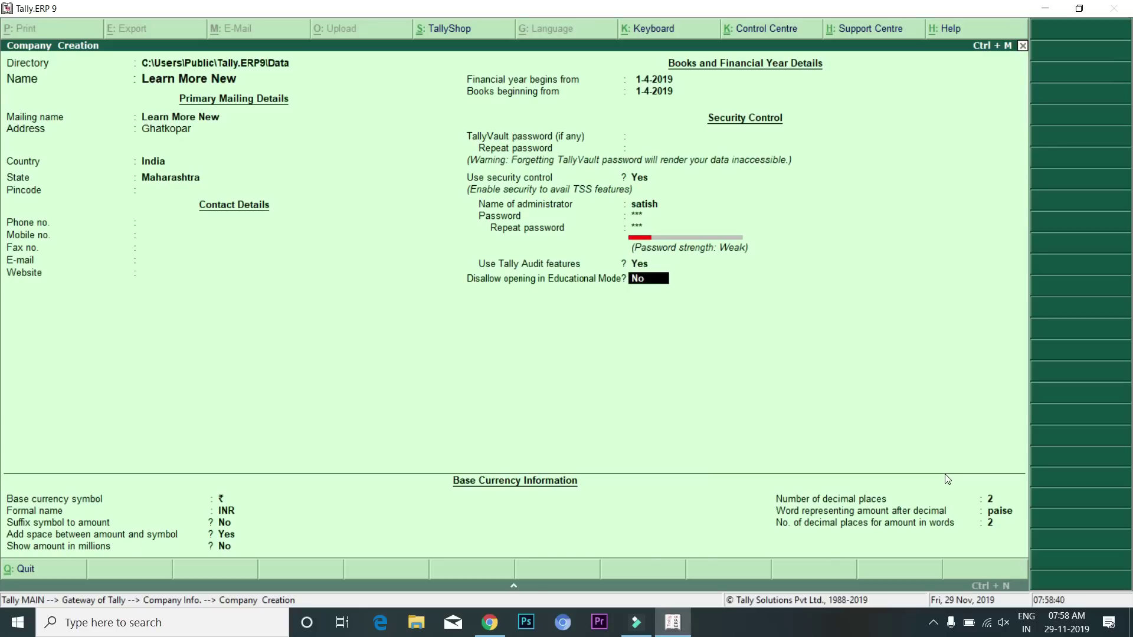
- Keep Disallow opening in Educational Mode at No and the default base currency settings, and accept the company creation
key("Return")
key("Return")
key("Return")
key("Return")
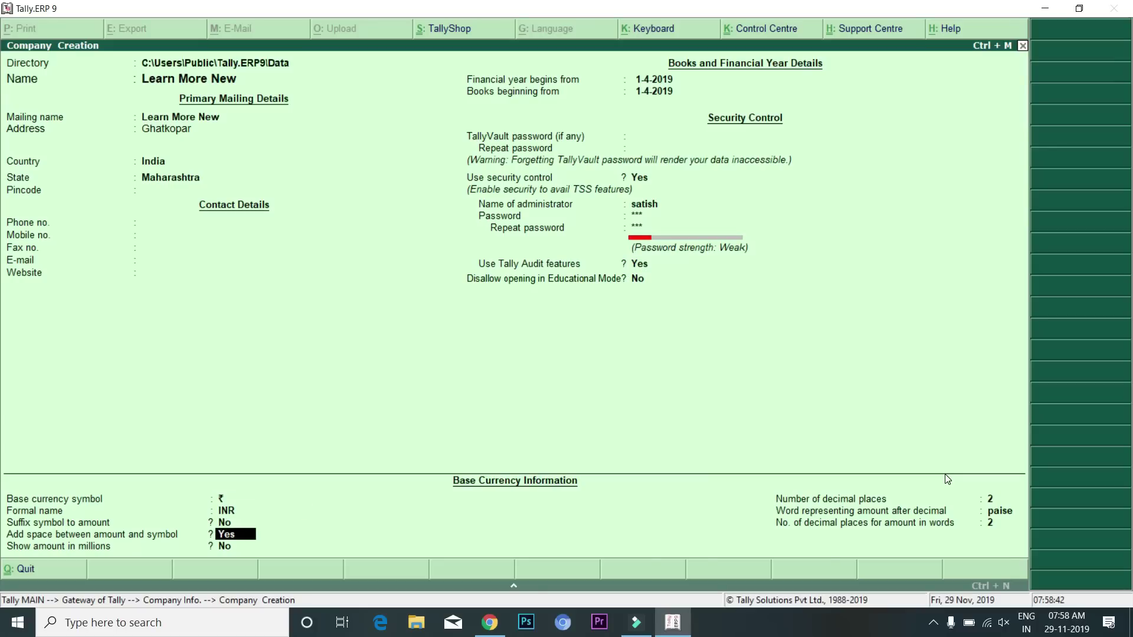
key("Return")
key("Return")
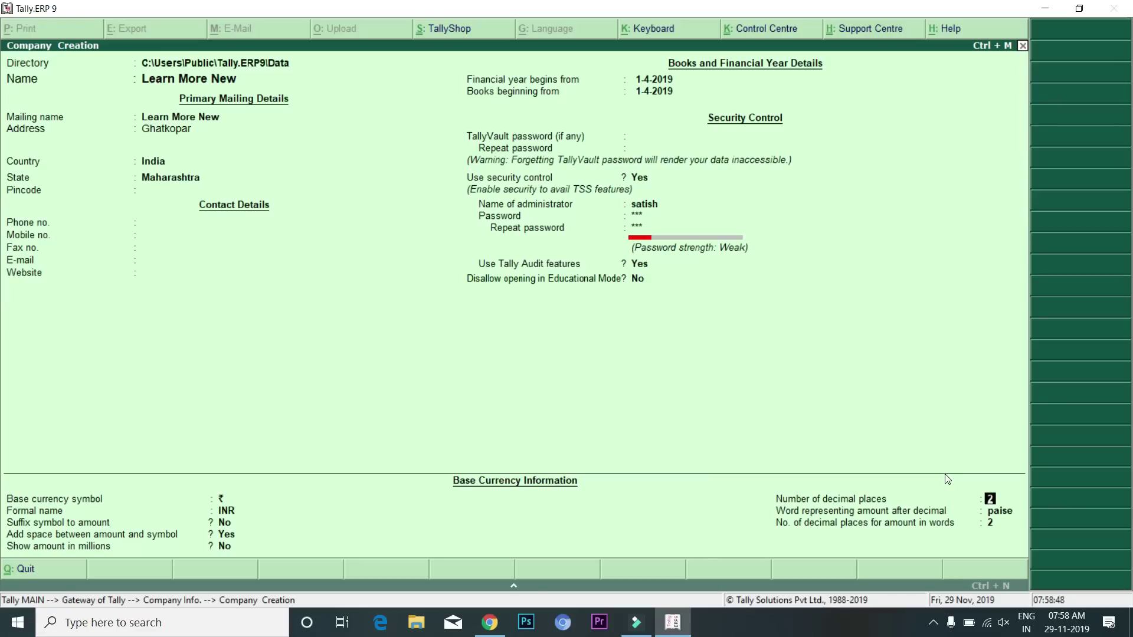
key("Return")
key("Return")
key("Return")
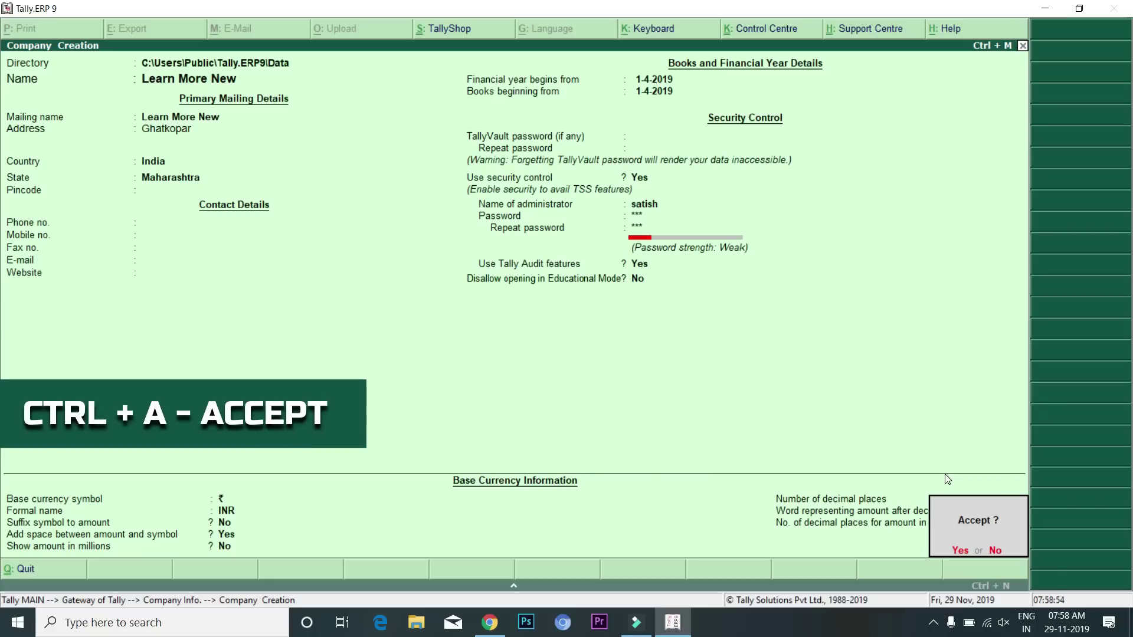
key("ctrl+a")
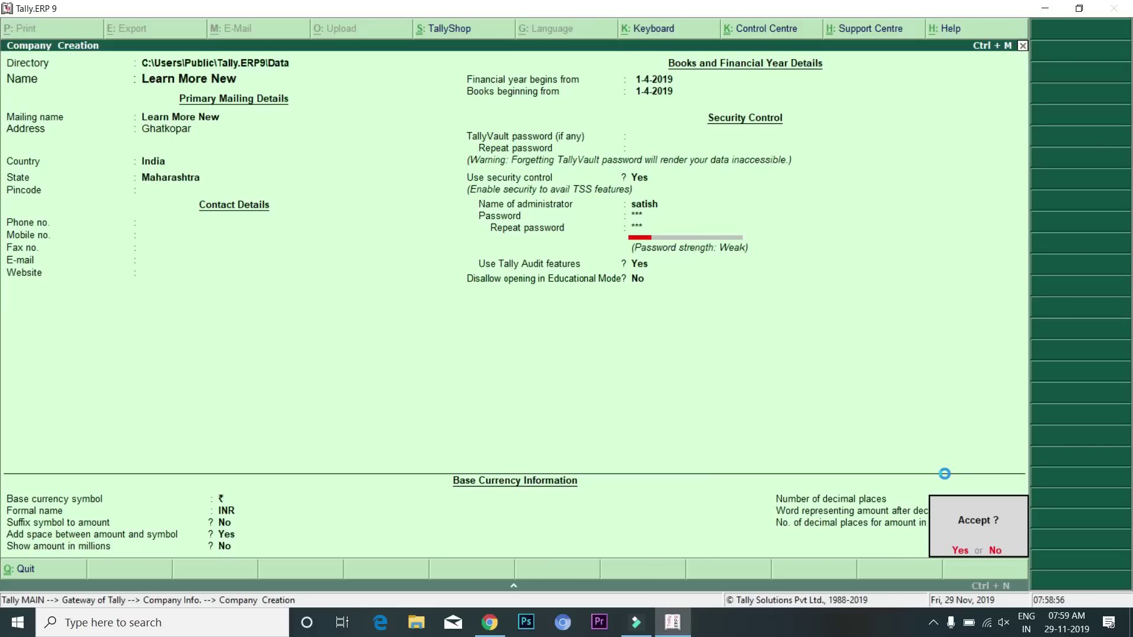
- Log in to the Learn More New company with the administrator's user name and password
type("satish")
key("Return")
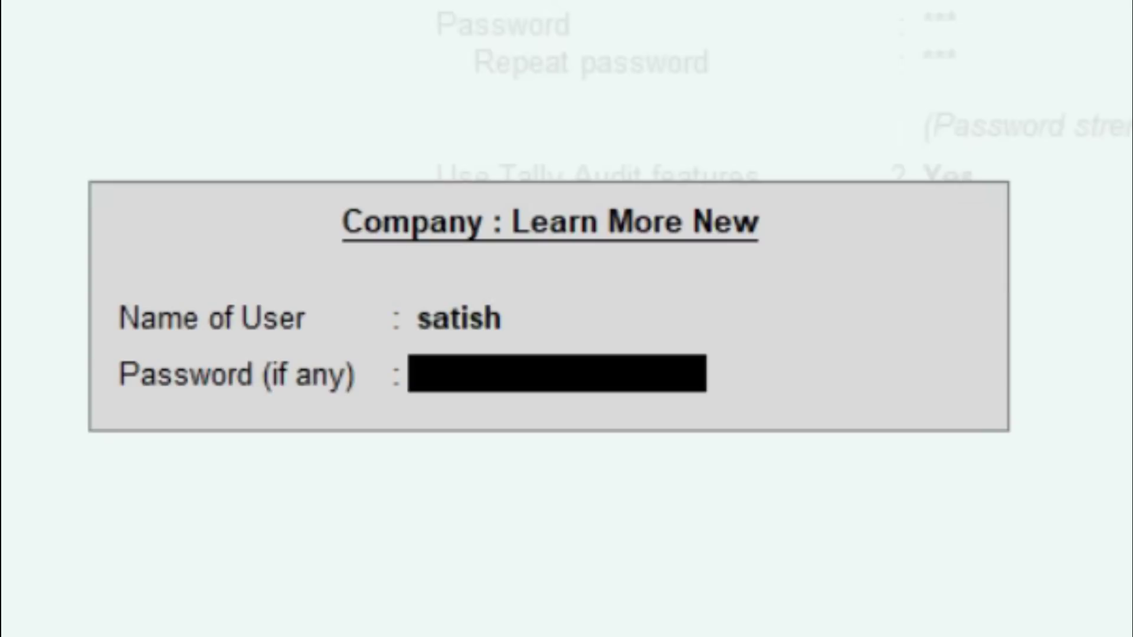
type("***")
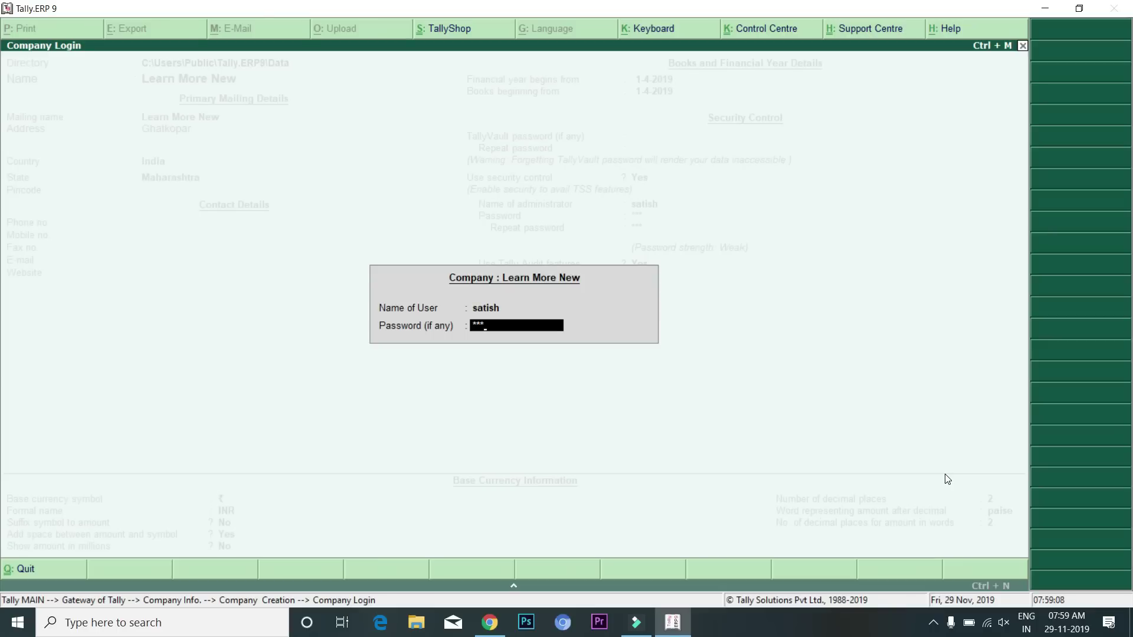
key("Return")
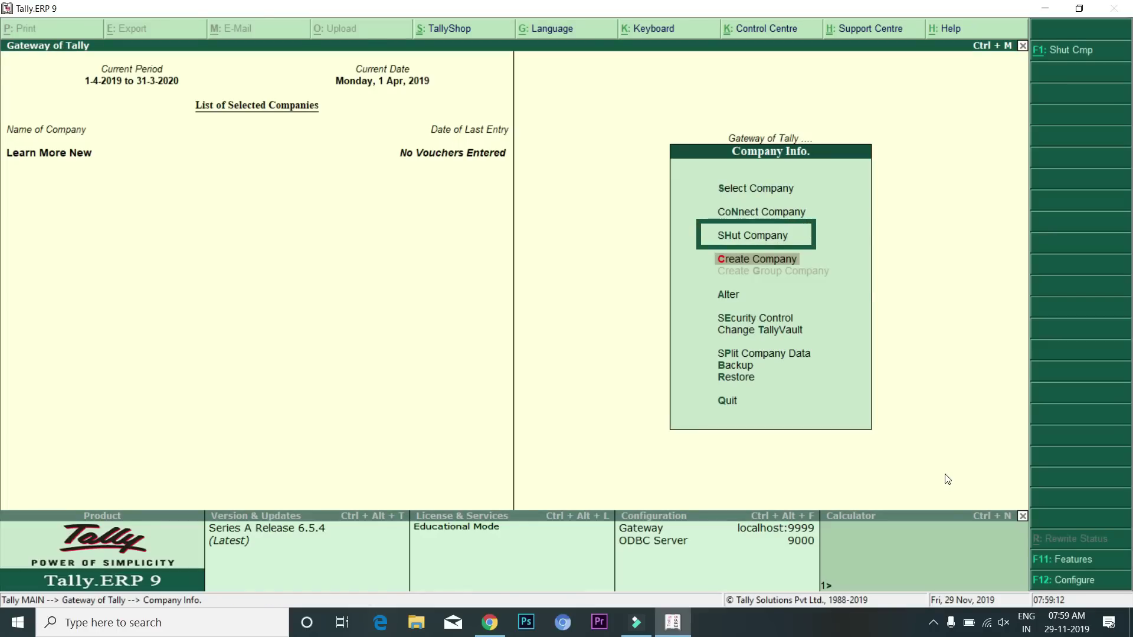
- Shut the Learn More New company and open the list of companies available for selection
key("h")
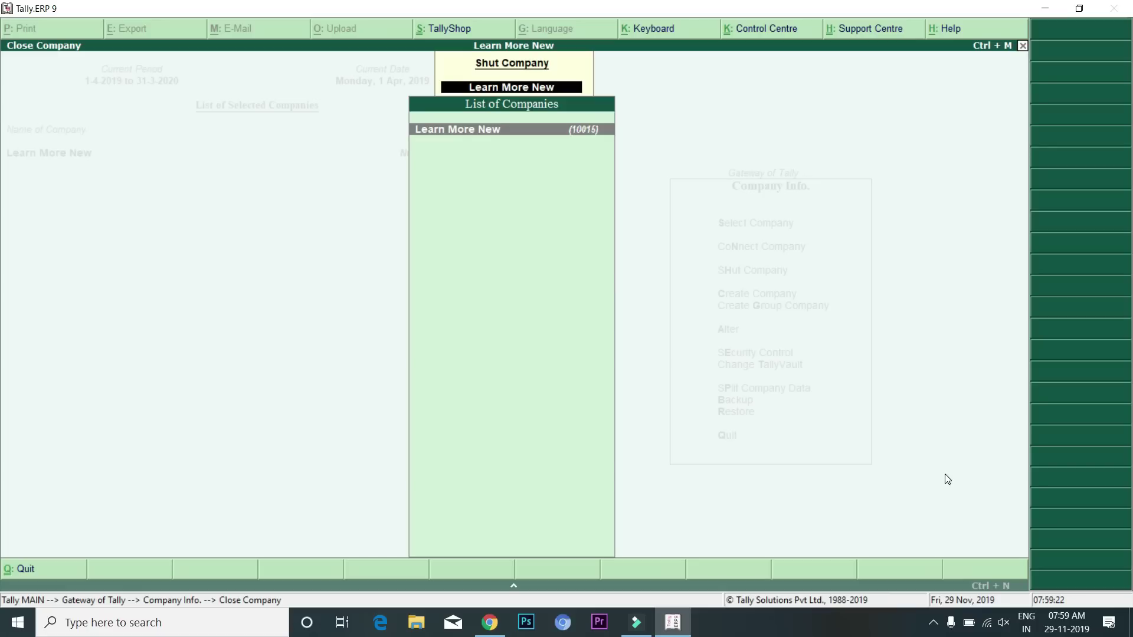
key("Return")
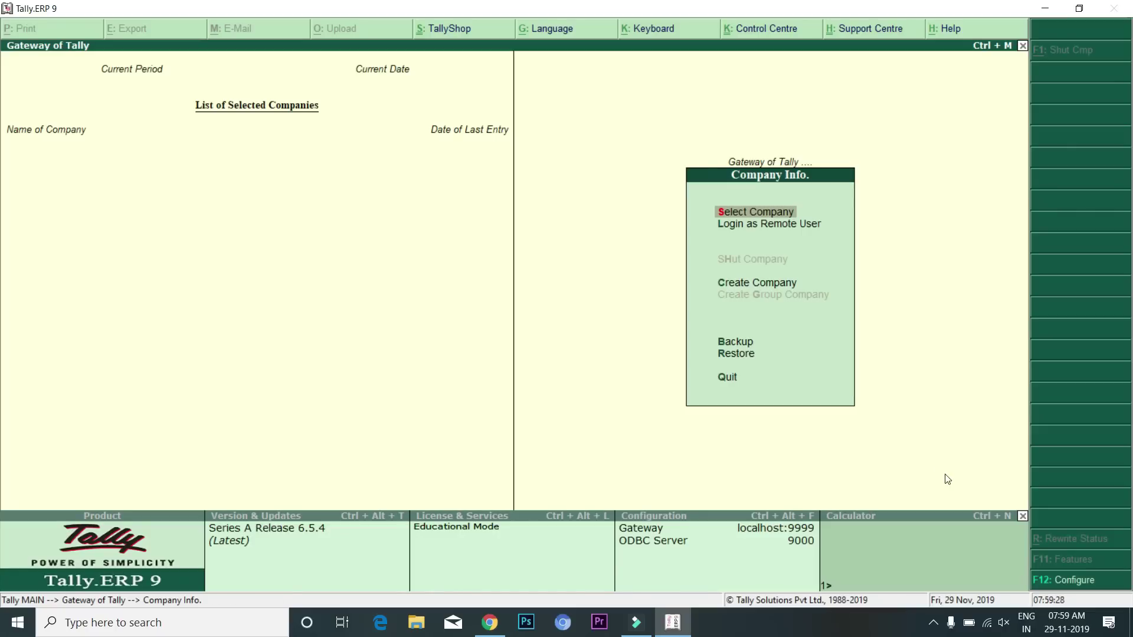
key("Return")
- Select the Learn More New company from the list of companies
key("Down")
key("Down")
key("Down")
key("Down")
key("Down")
key("Down")
key("Down")
key("Down")
key("Down")
key("Down")
key("Down")
key("Down")
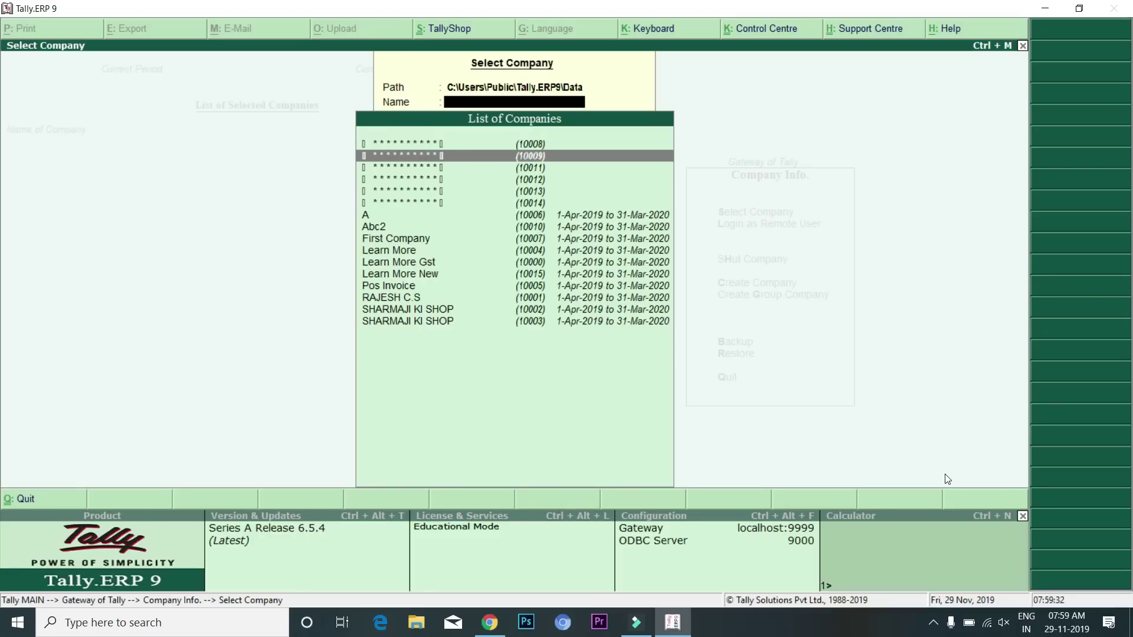
key("Up")
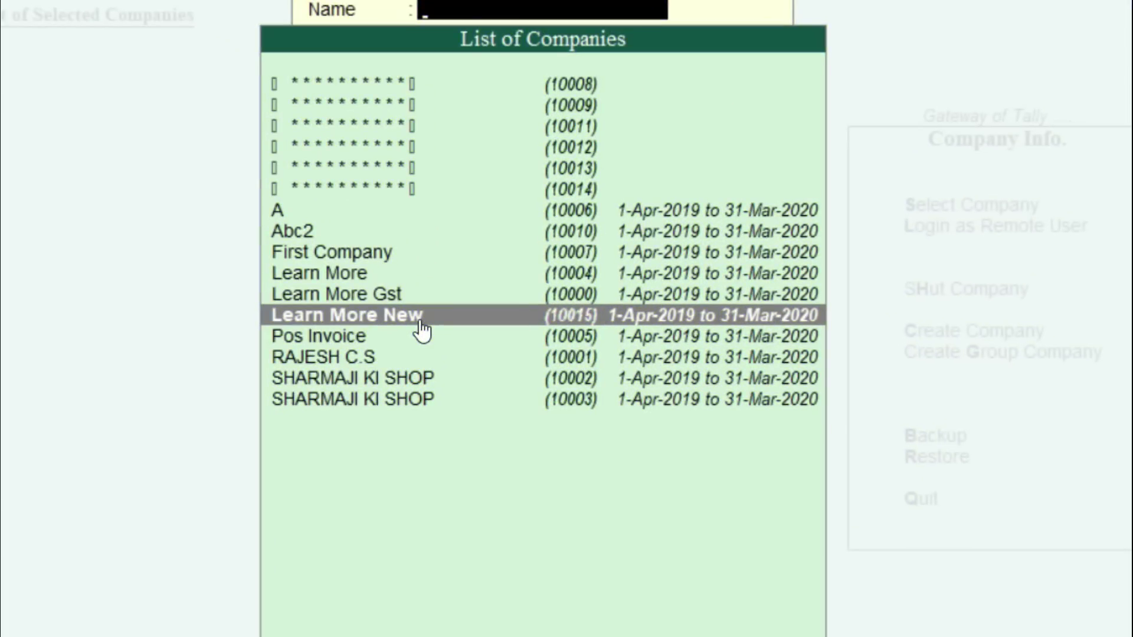
key("Up")
key("Up")
key("Up")
key("Up")
key("Up")
key("Up")
key("Down")
key("Down")
key("Down")
key("Down")
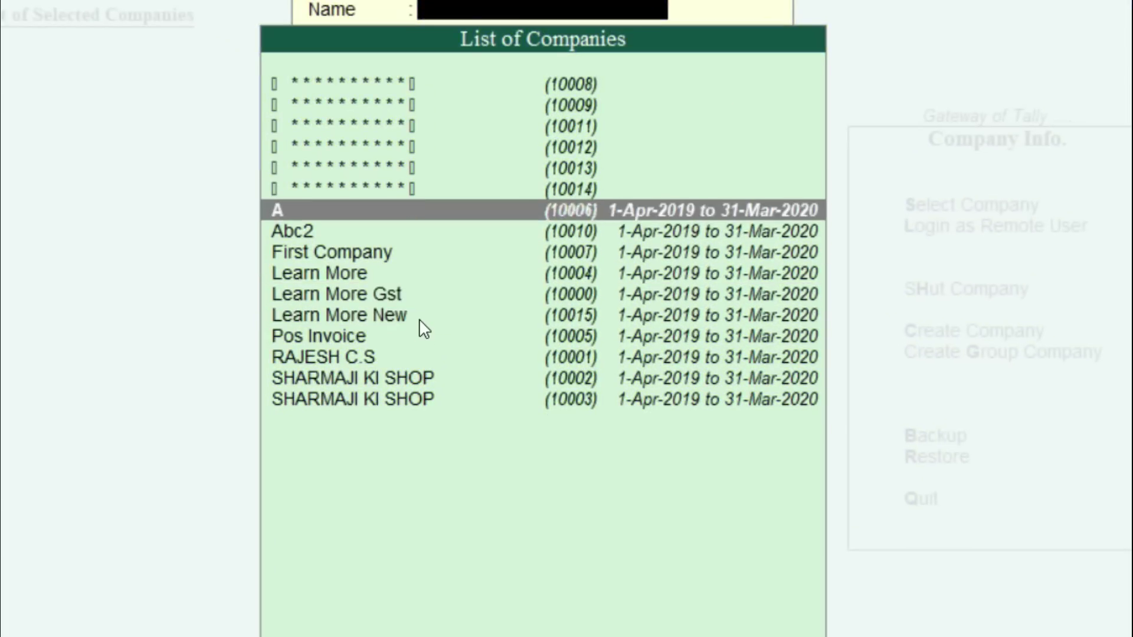
key("Down")
key("Down")
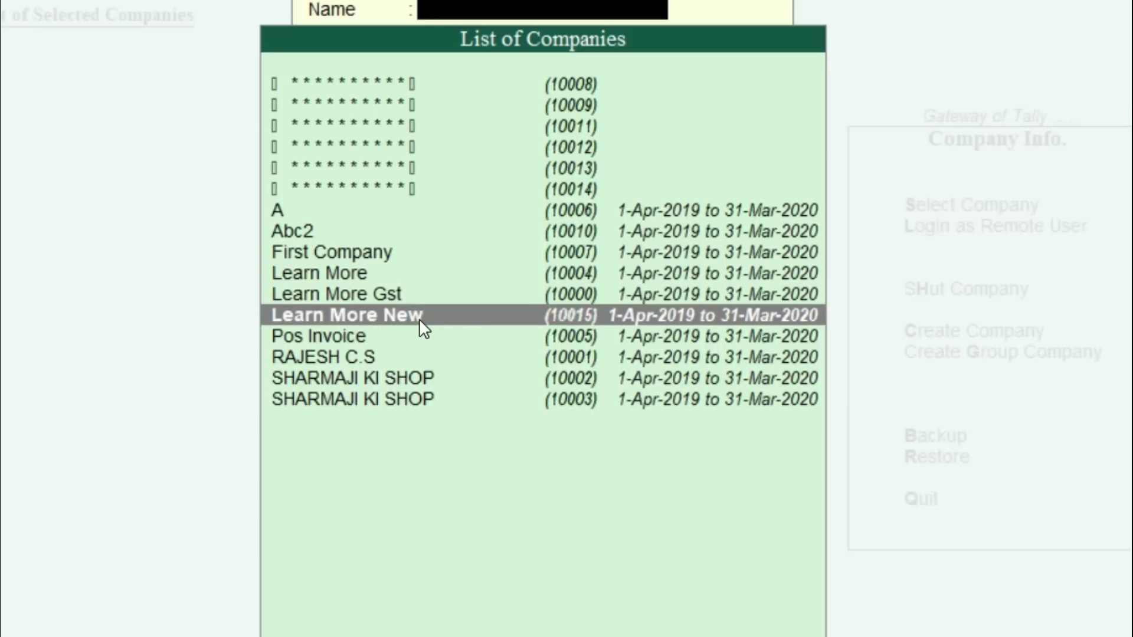
key("Return")
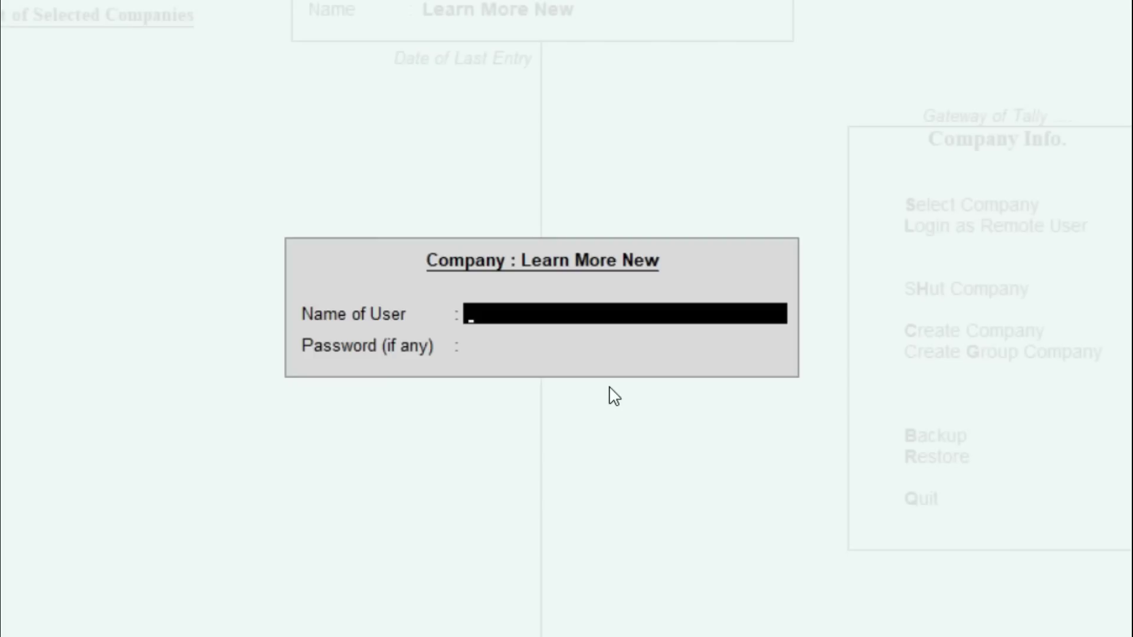
- Enter the administrator's user name and password to open the selected company
type("satish")
key("Return")
type("***")
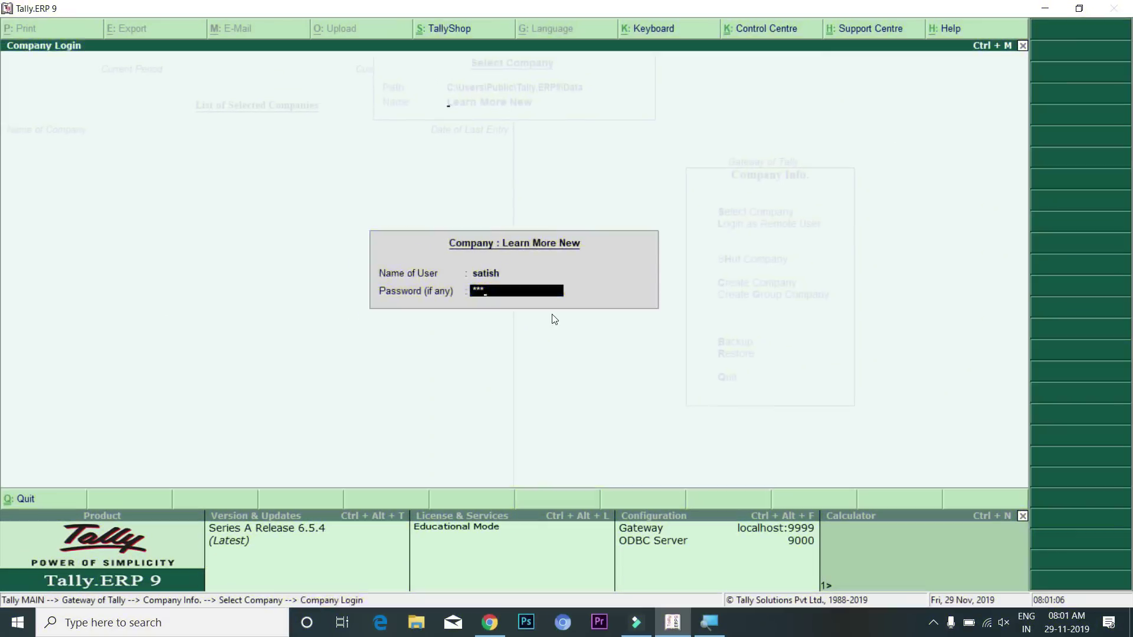
key("Return")
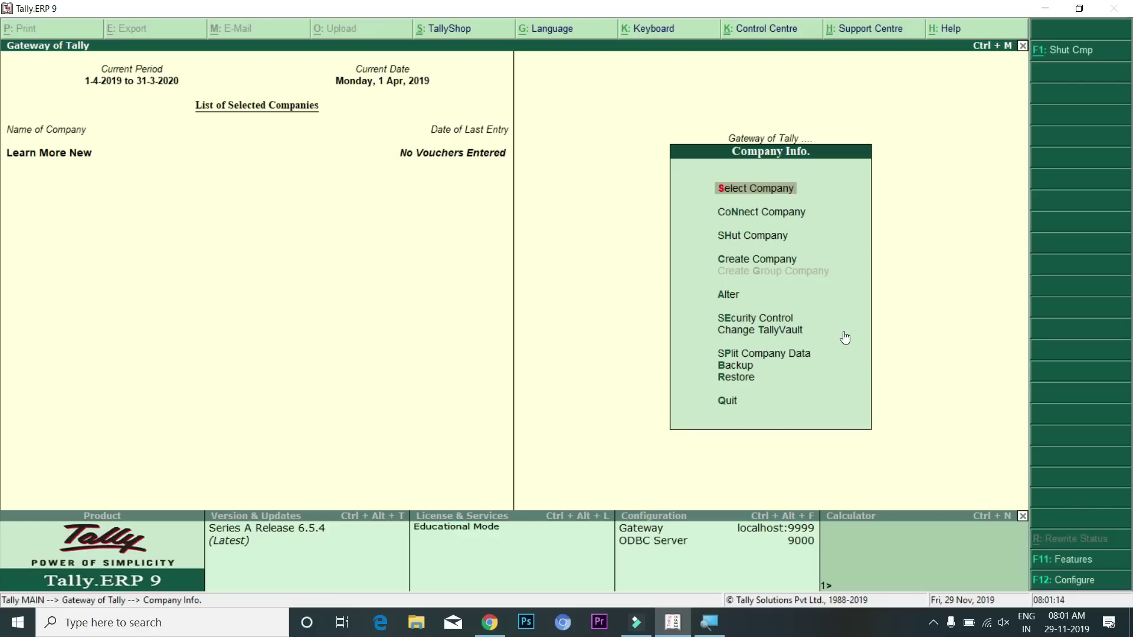
- Open Learn More New for alteration, examine its security control details, and return to the company information options
key("Down")
key("Down")
key("Down")
key("Down")
key("Down")
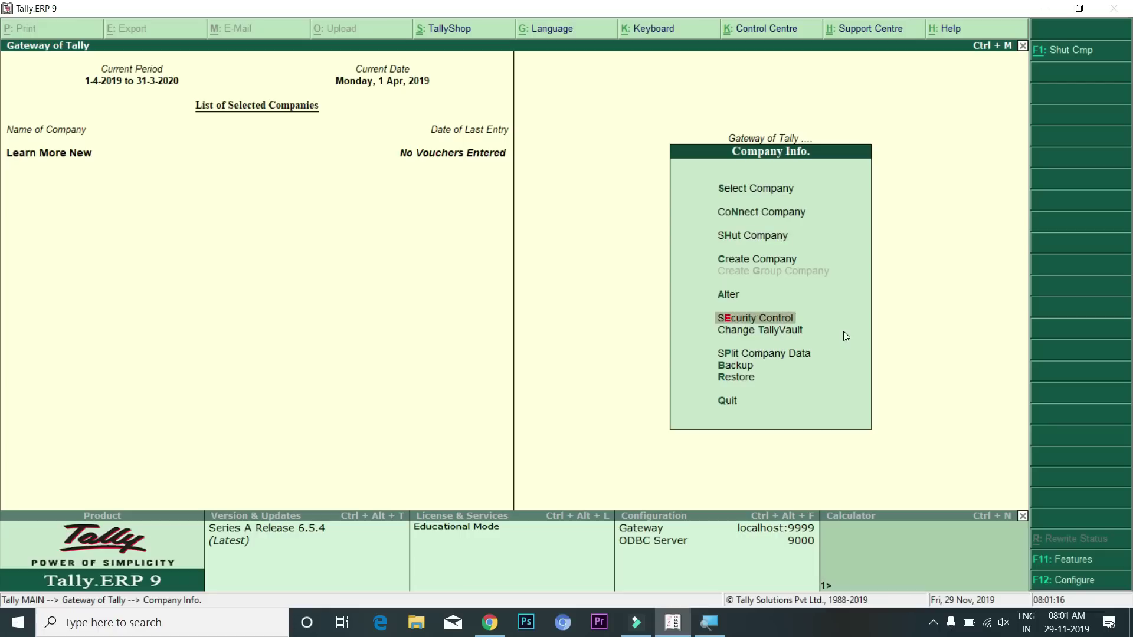
key("Up")
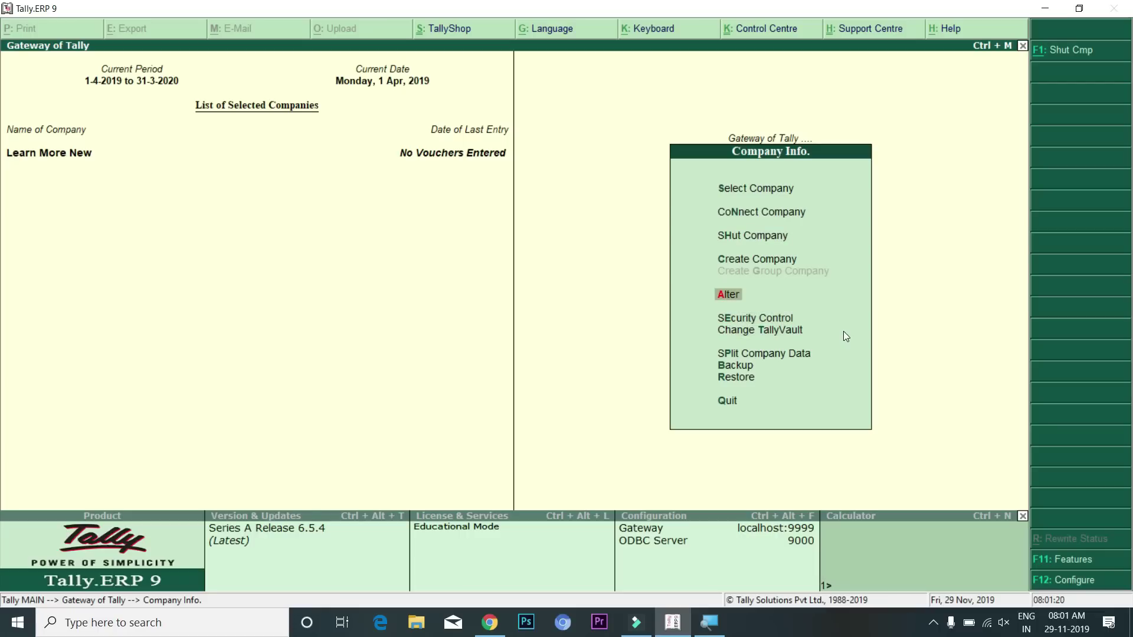
key("Return")
key("Return")
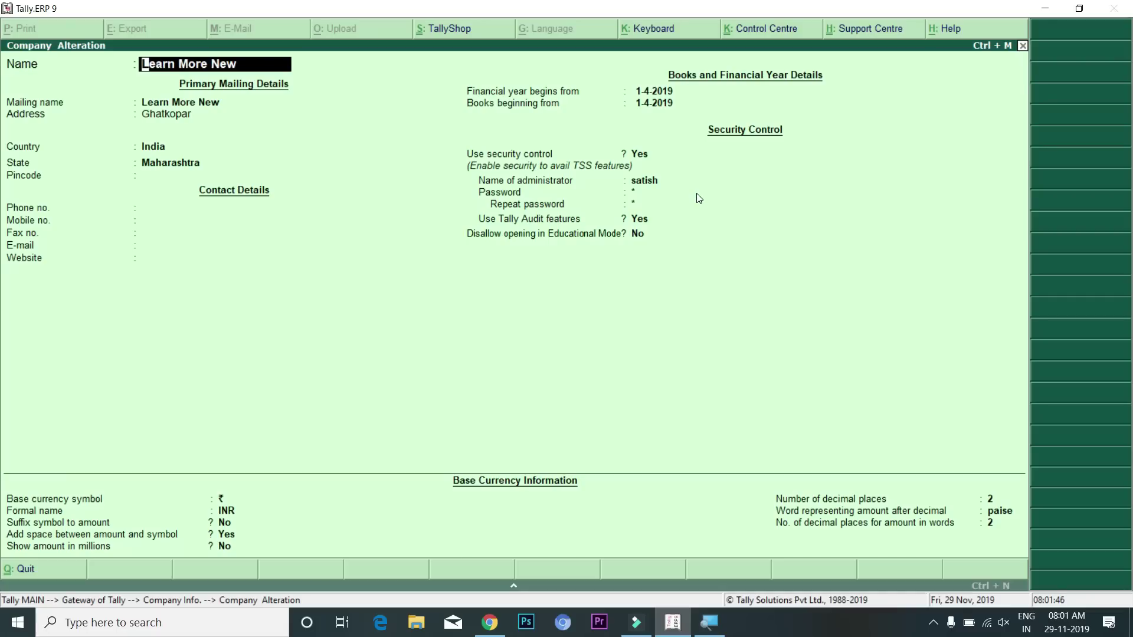
key("BackSpace")
key("Escape")
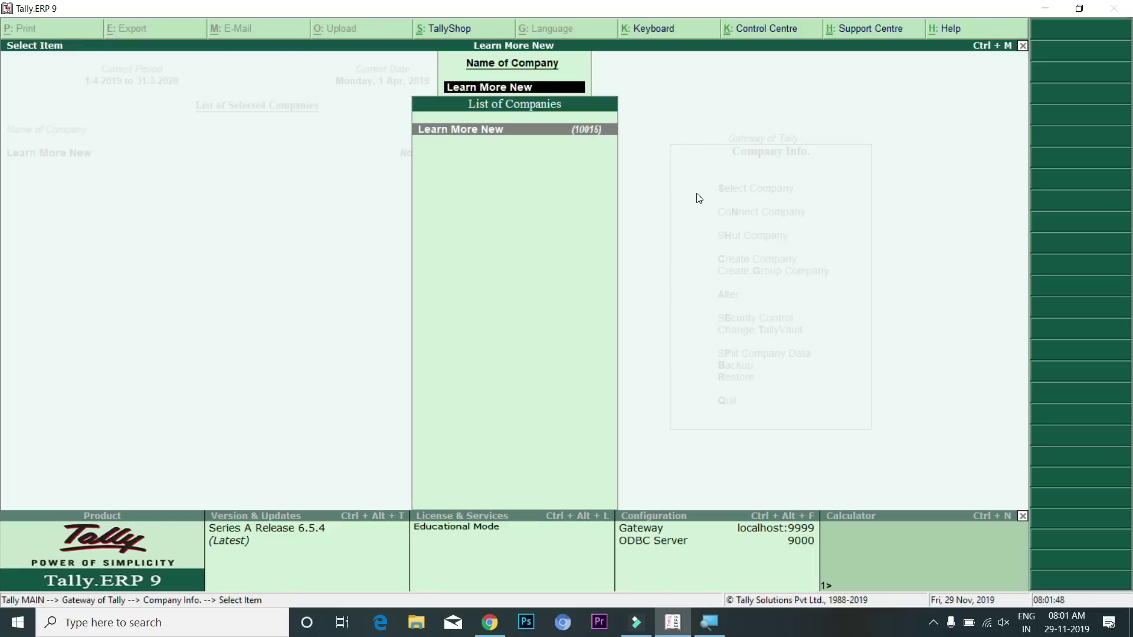
key("Escape")
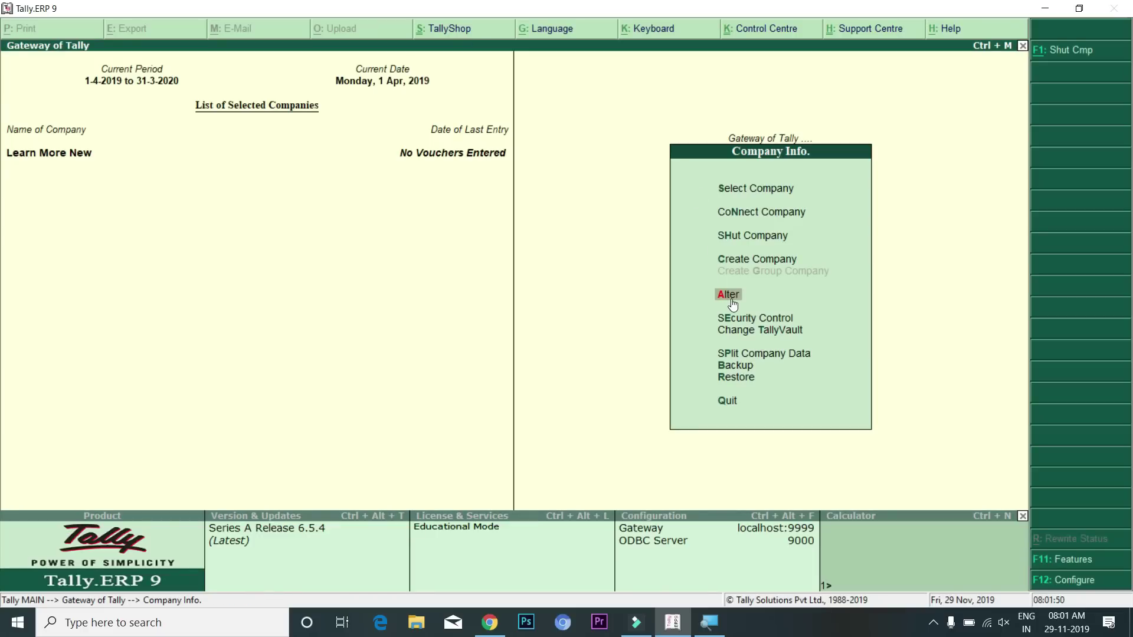
- Open the password policy under Security Control, activate it and keep the minimum password length at 8
key("Down")
key("Return")
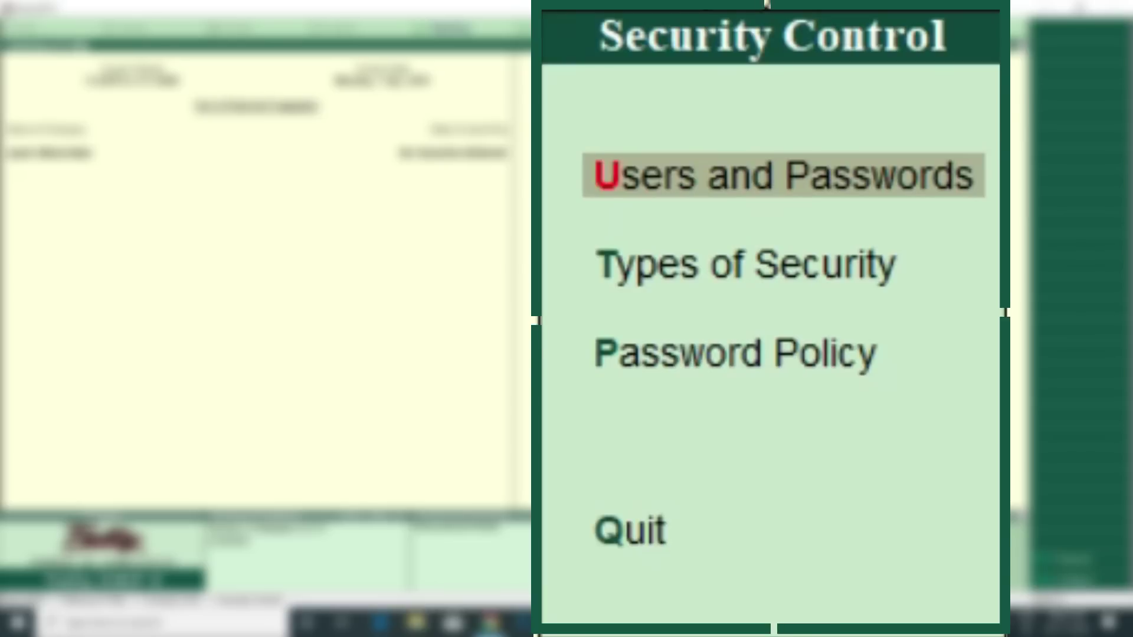
key("Down")
key("Down")
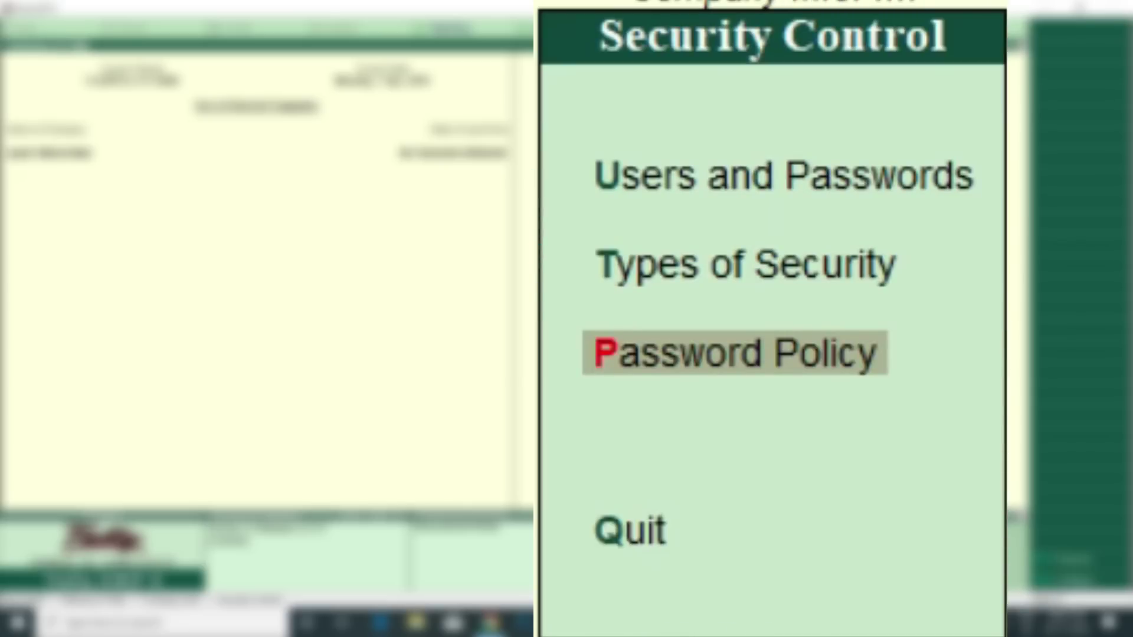
key("Return")
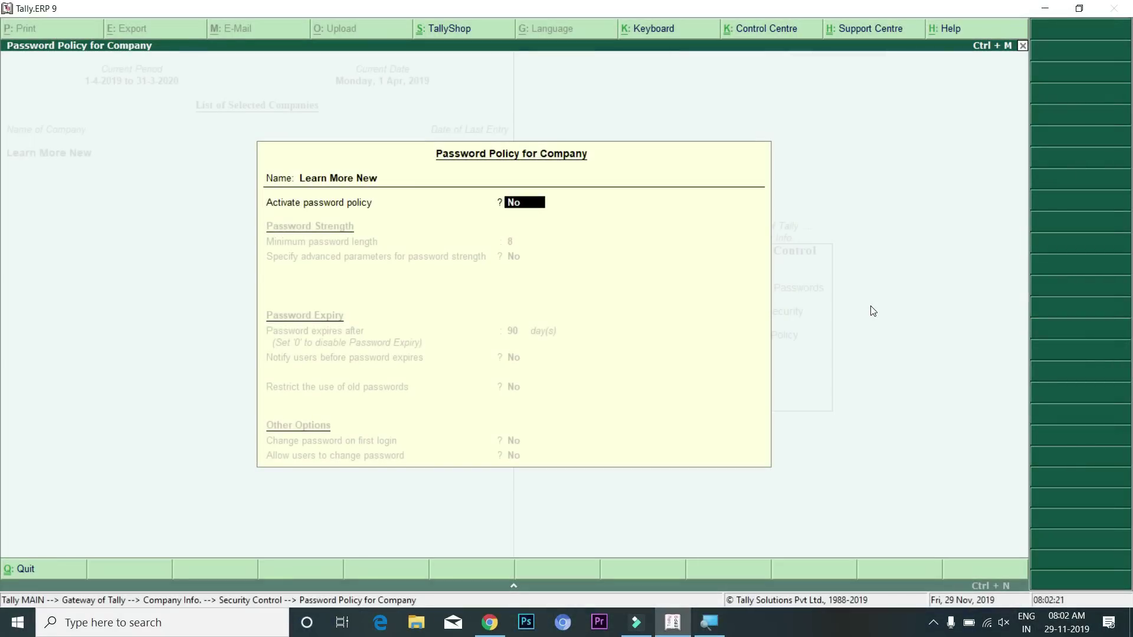
type("yes")
key("Return")
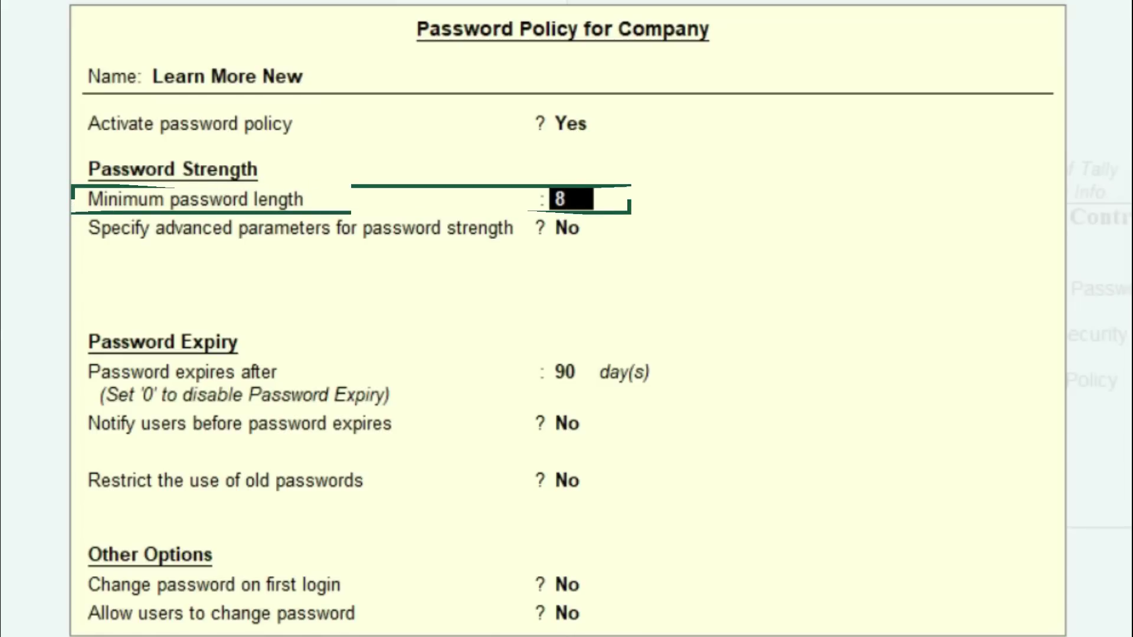
key("Return")
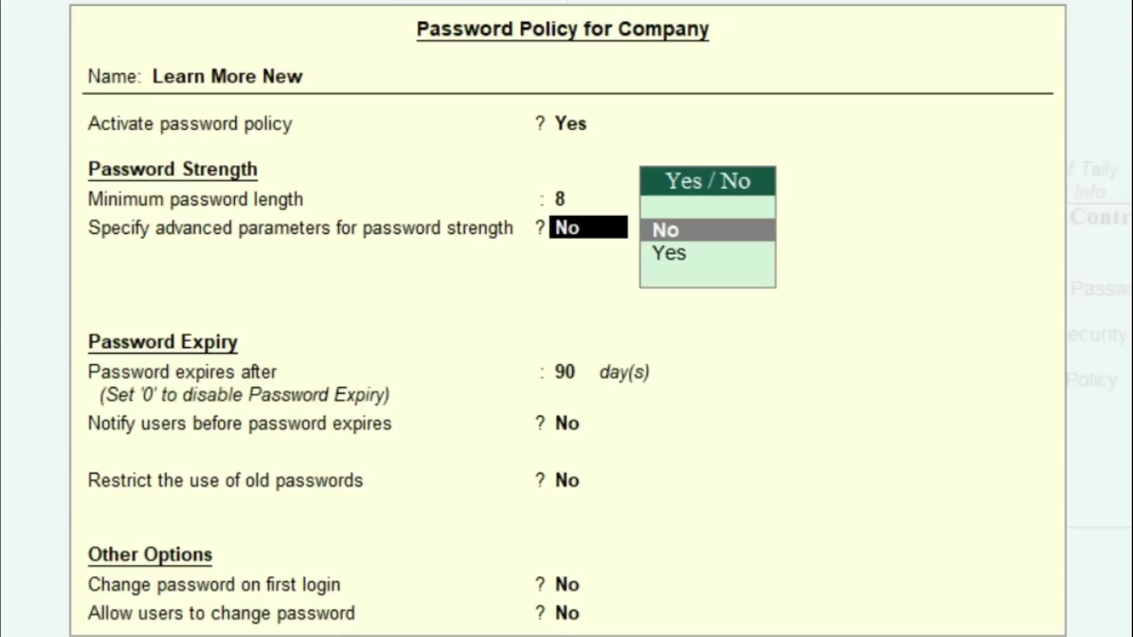
- Enable advanced parameters for password strength and set the minimum number of alphabetic characters to 1
key("Down")
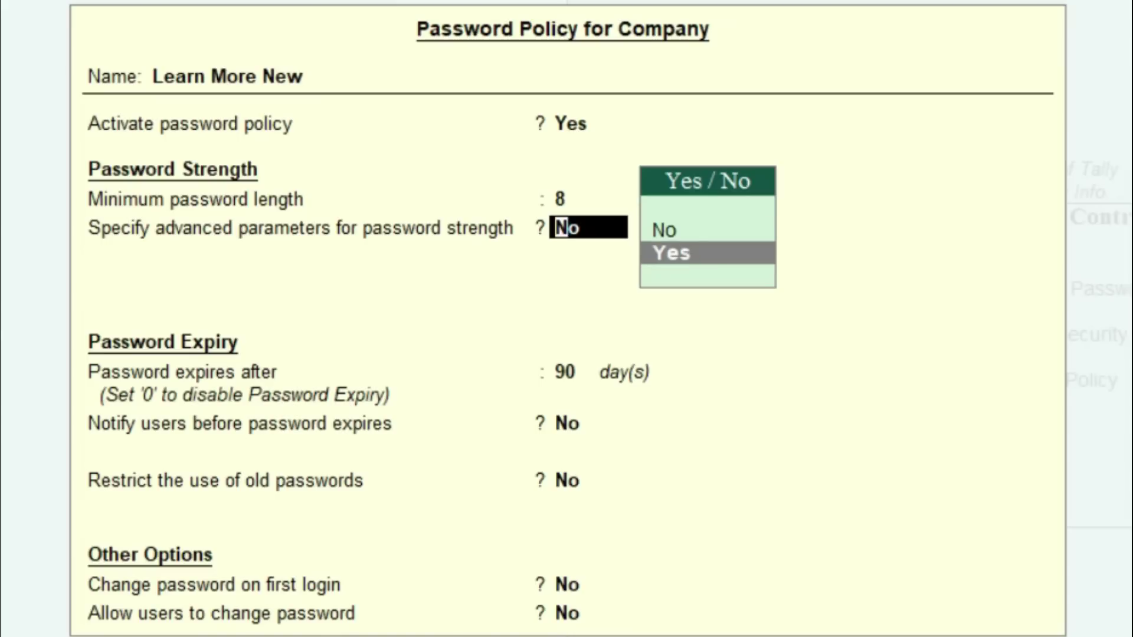
key("Return")
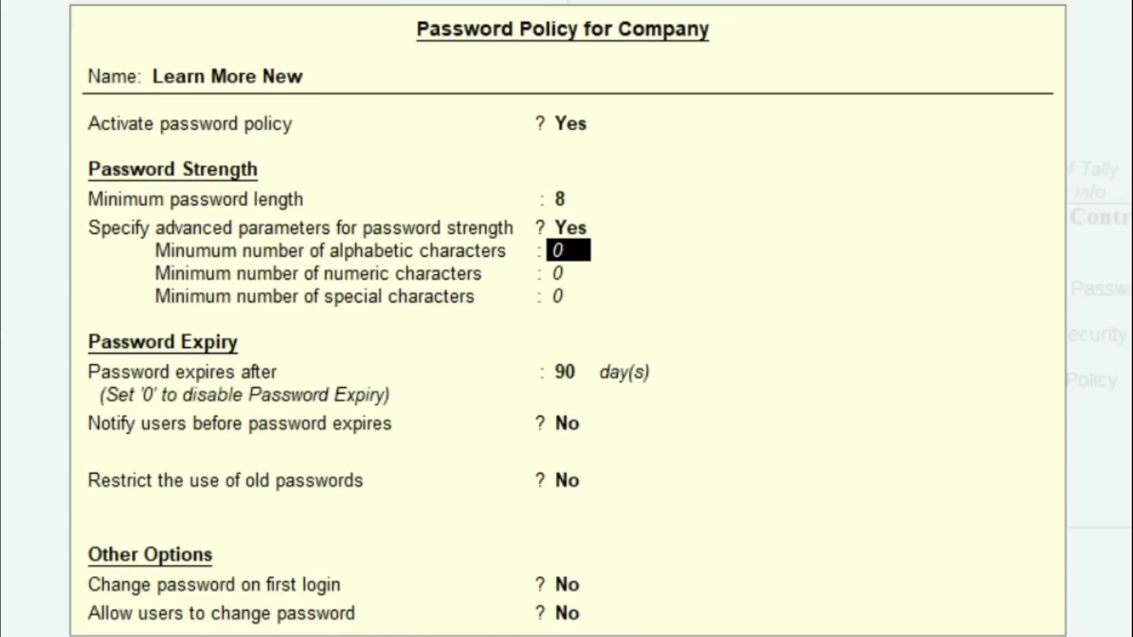
type("1")
key("BackSpace")
type("1")
key("Return")
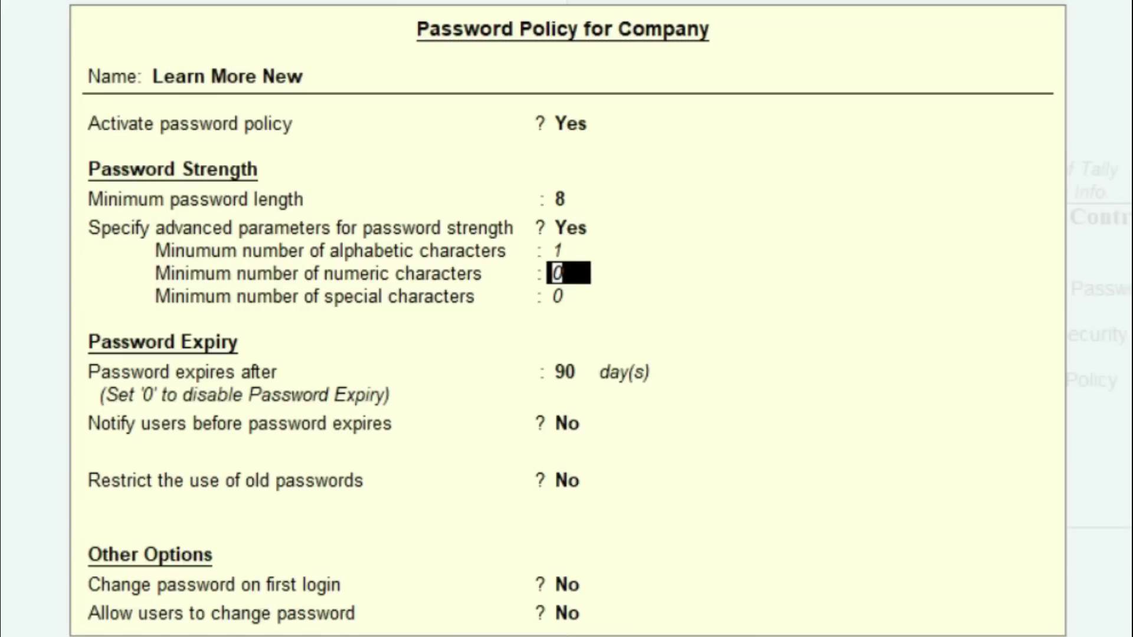
- Set the minimum number of alphabetic characters to 0 and keep the minimum number of numeric characters at 0
key("Up")
type("0")
key("Return")
key("Return")
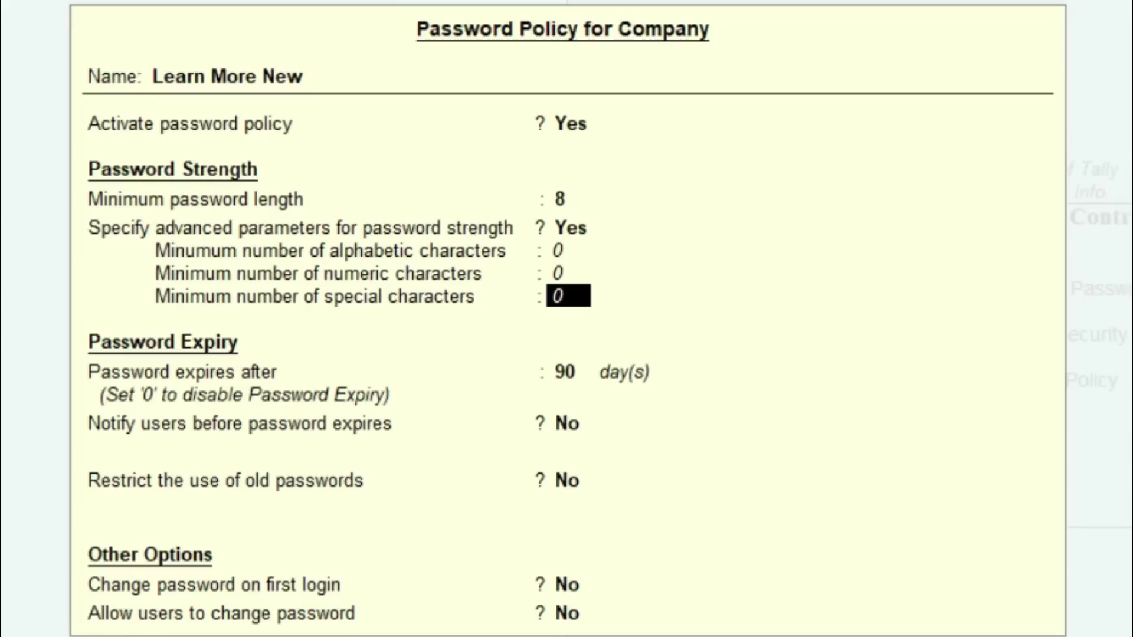
- Set Specify advanced parameters for password strength to No and go to the password expiry period
key("Up")
key("Up")
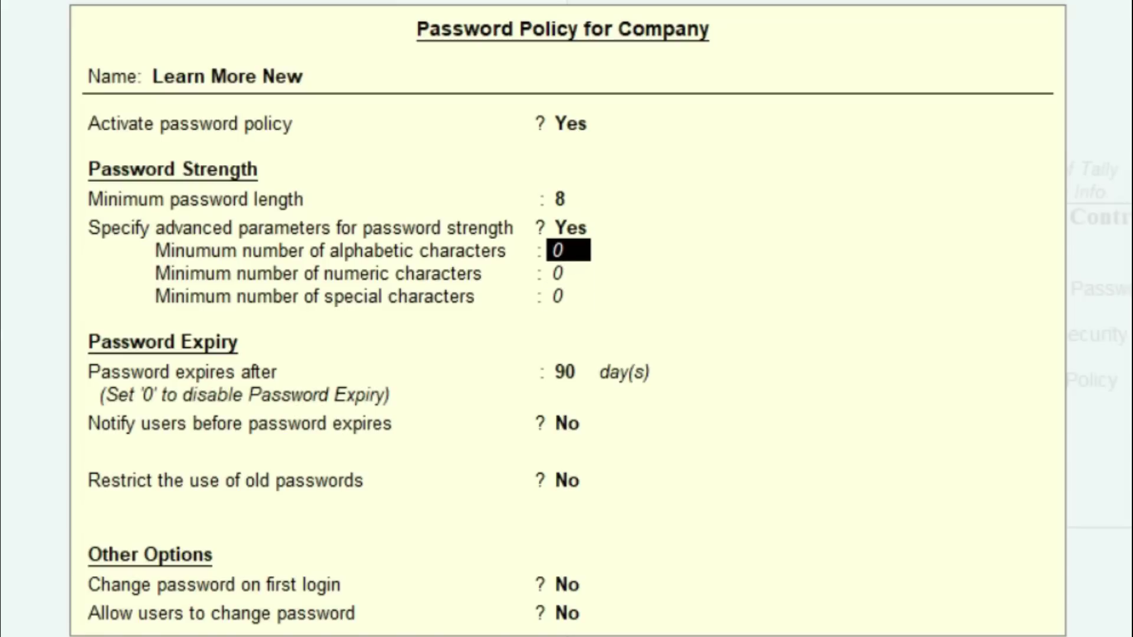
key("Up")
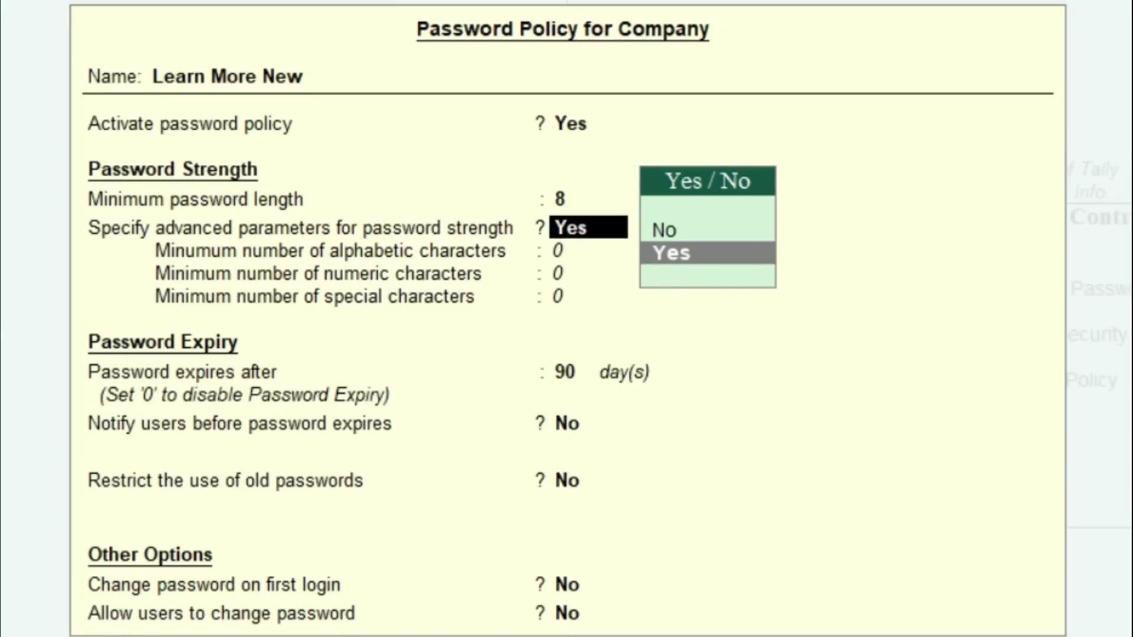
key("Up")
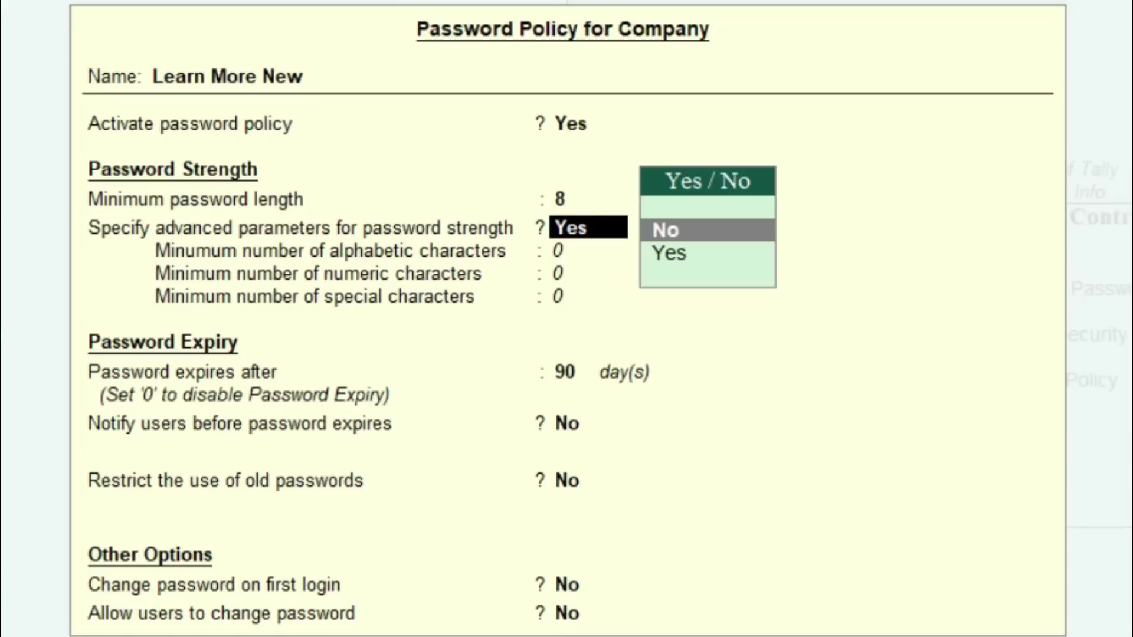
key("Return")
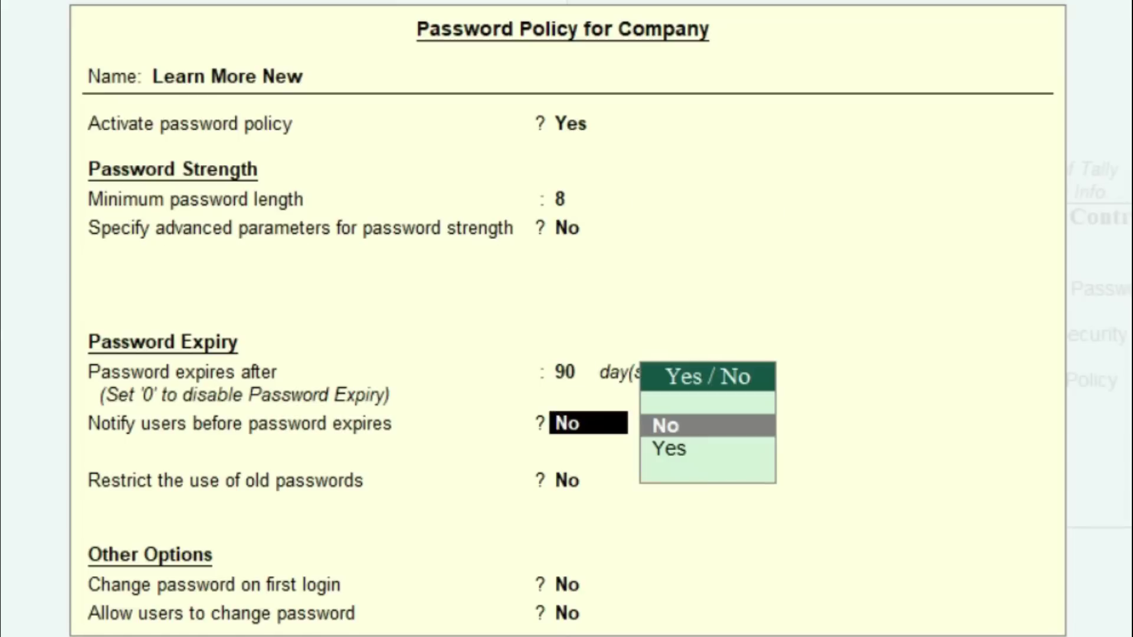
key("BackSpace")
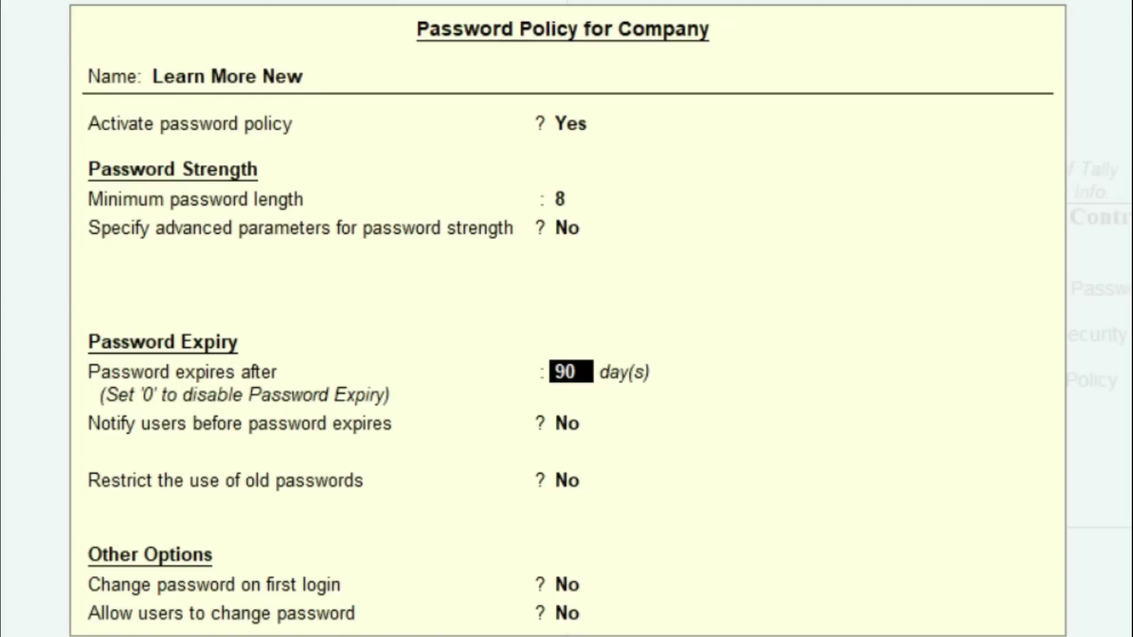
- Keep password expiry at 90 days and notify users 1 day before the password expires
key("Return")
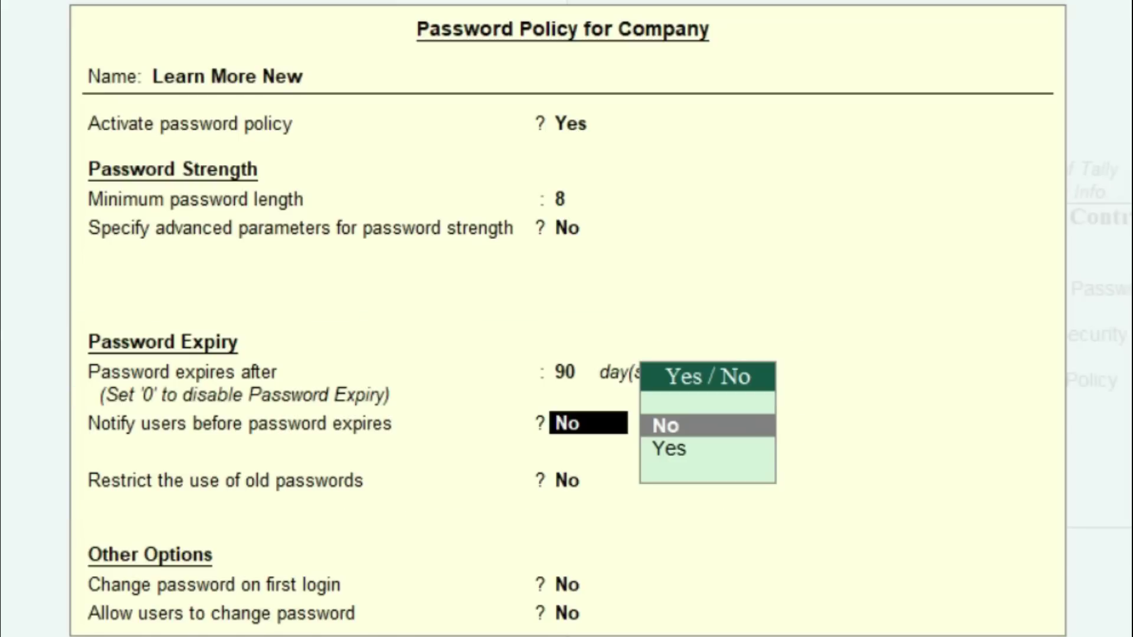
key("Down")
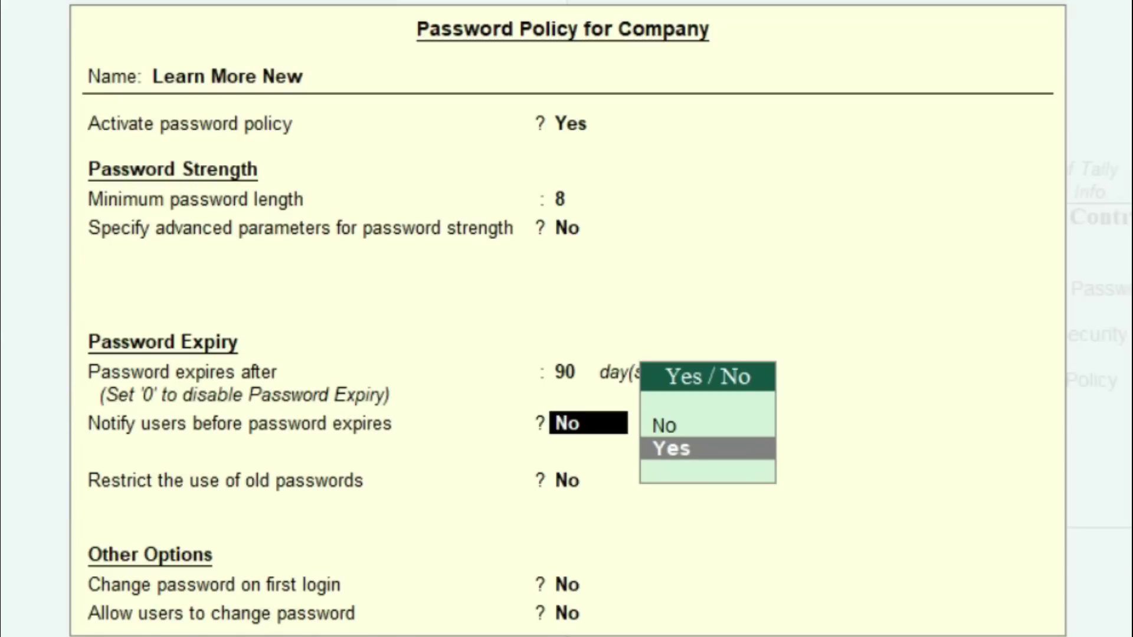
key("Return")
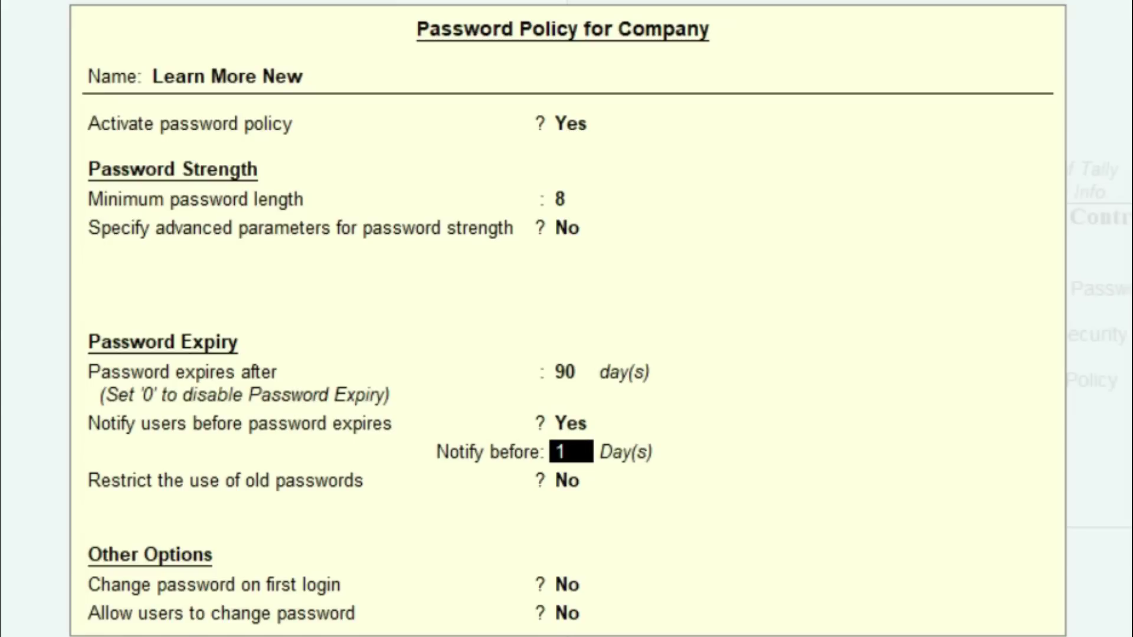
key("BackSpace")
key("Return")
key("Return")
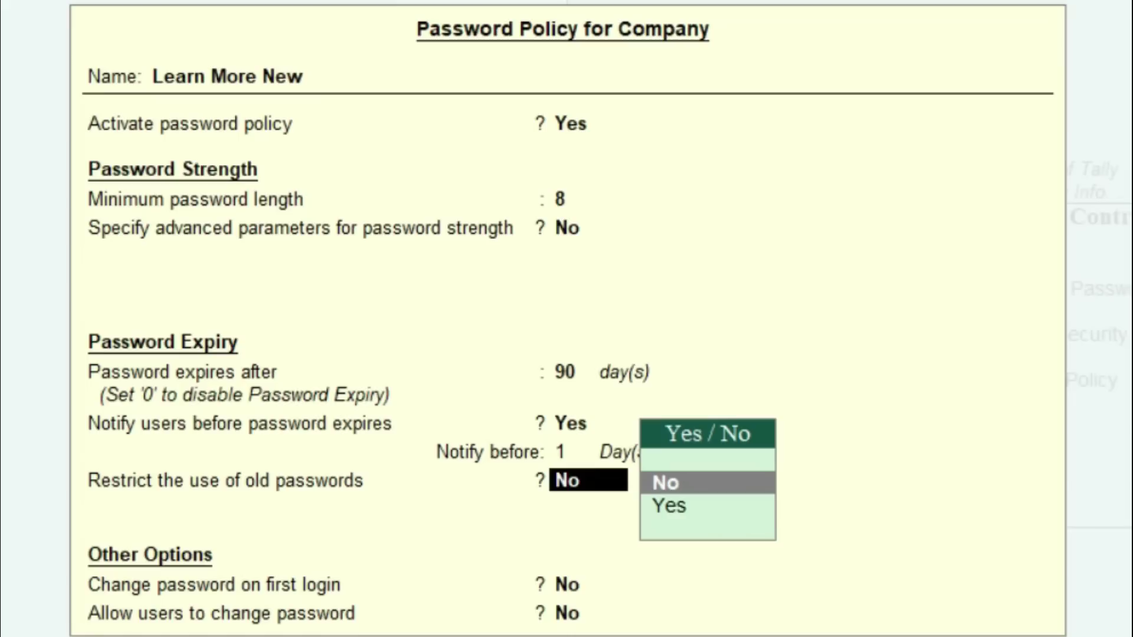
- Restrict the use of 1 old password and leave Change password on first login at No
key("Down")
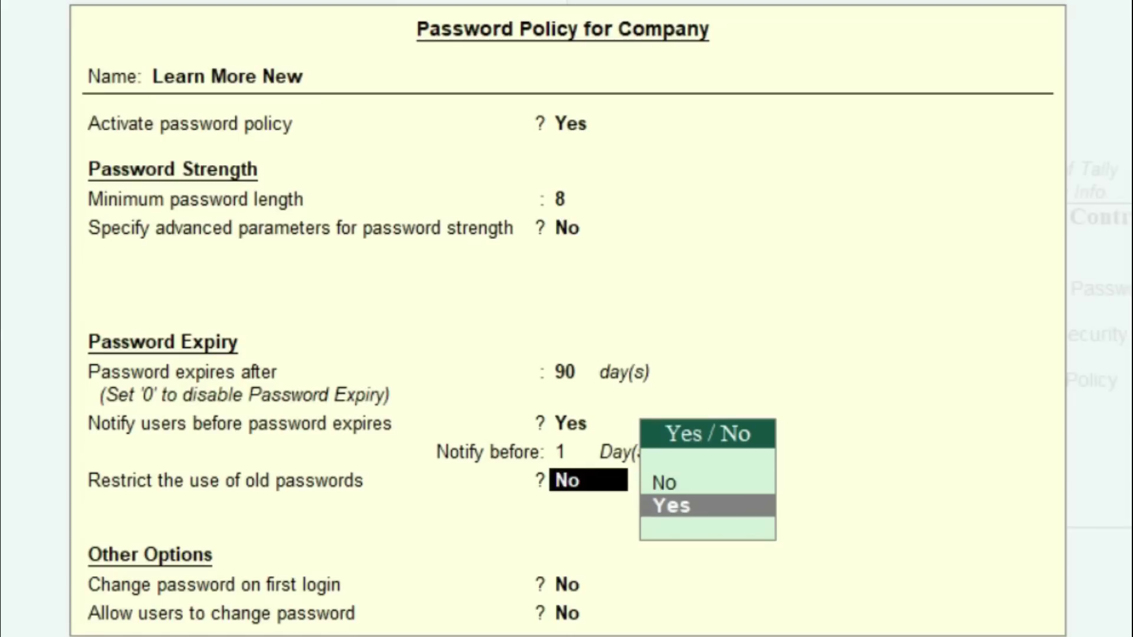
key("Return")
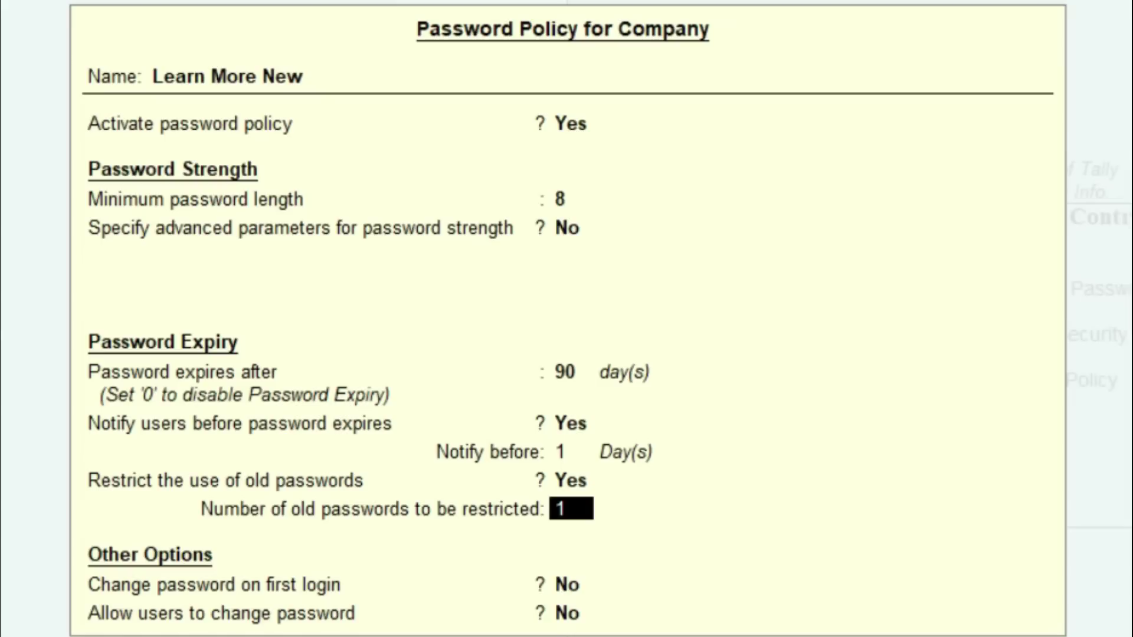
key("Return")
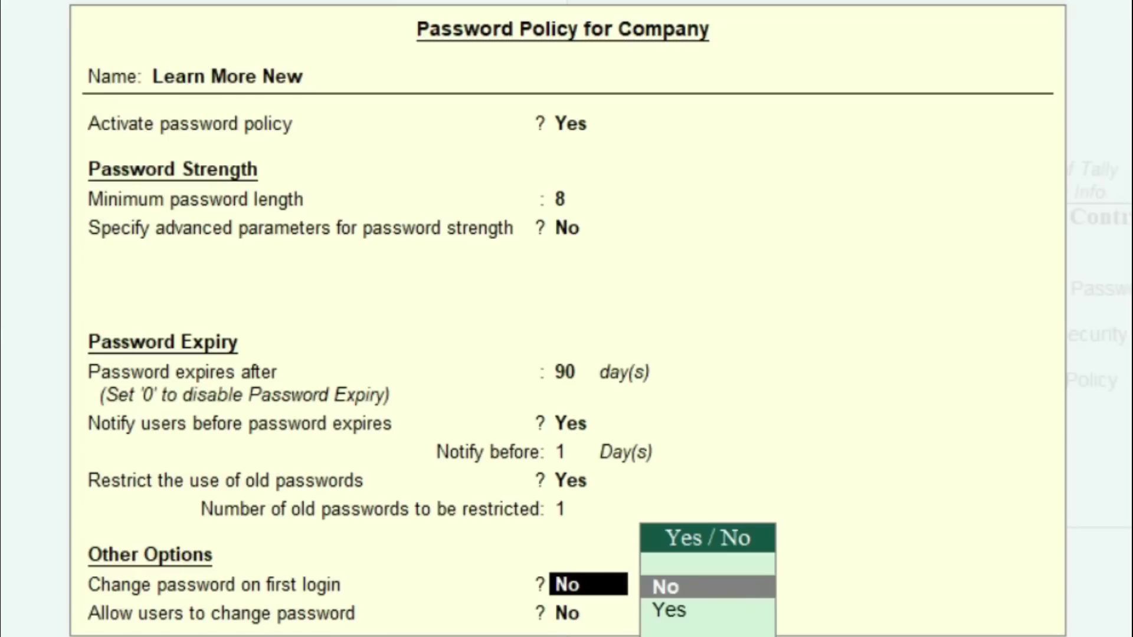
key("Down")
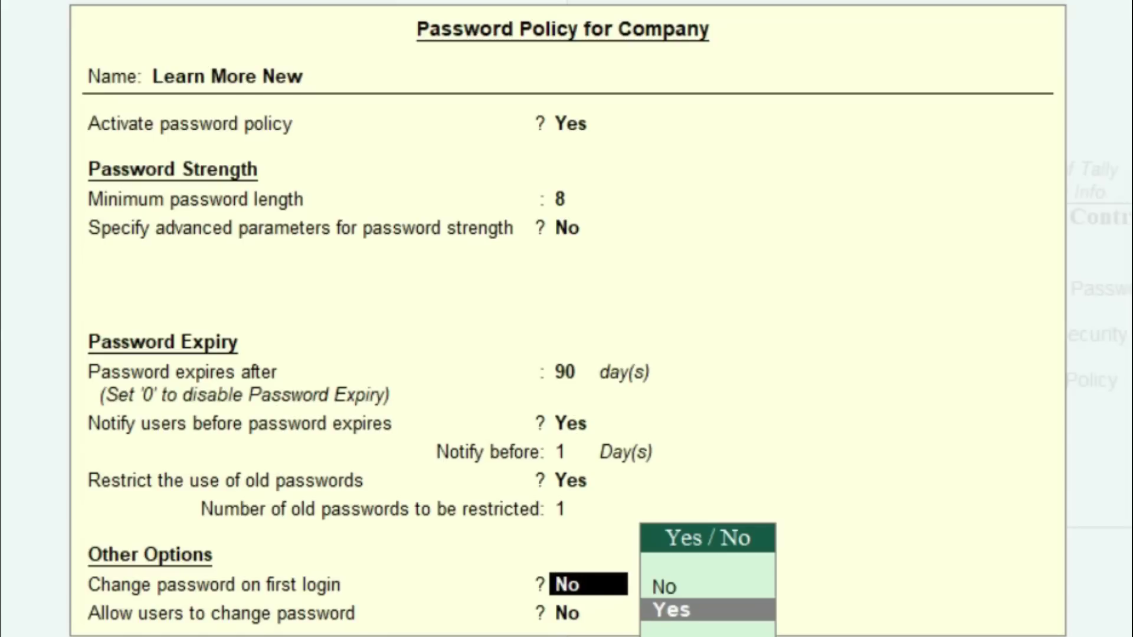
key("Up")
key("Return")
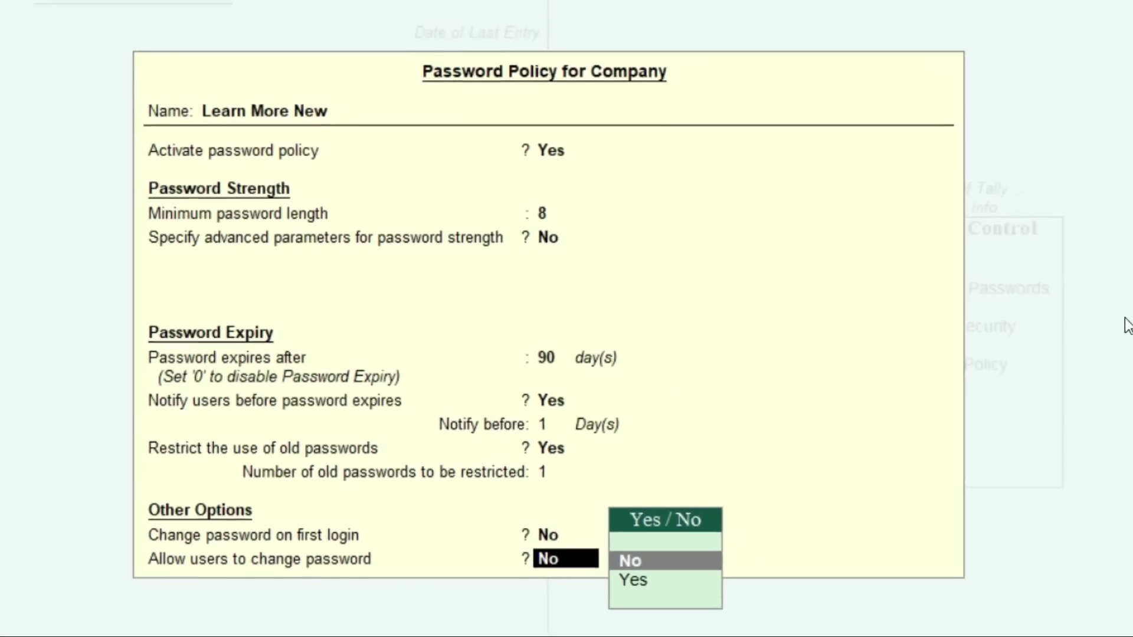
- Set Activate password policy to No and accept the password policy for Learn More New
key("Up")
key("Up")
key("Up")
key("Up")
key("Up")
key("Up")
key("Up")
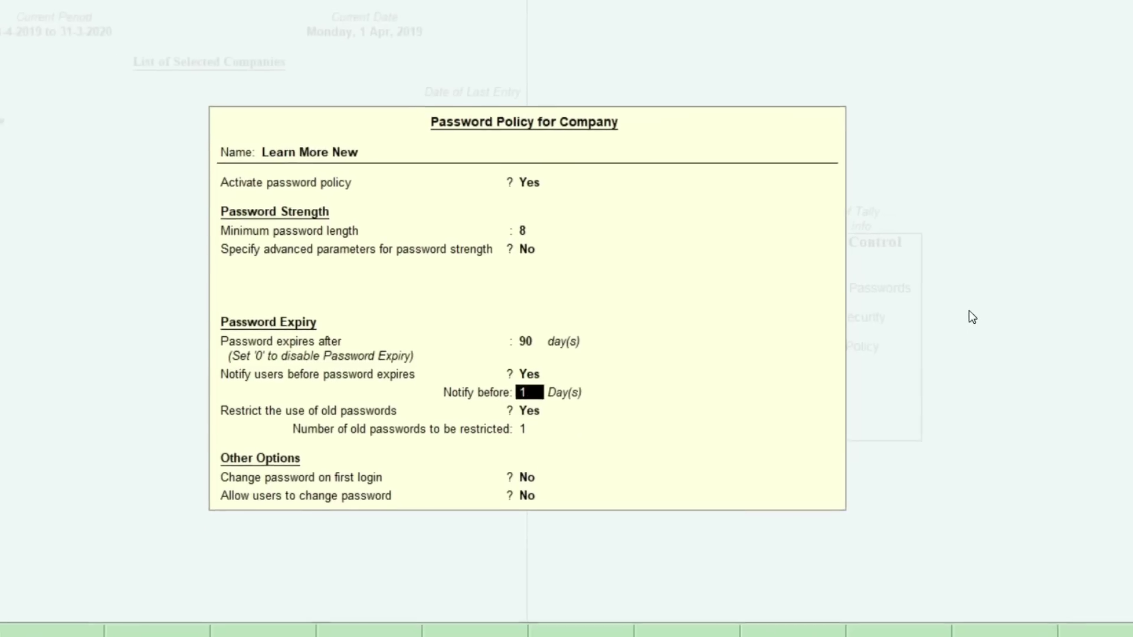
key("Up")
key("Up")
type("no")
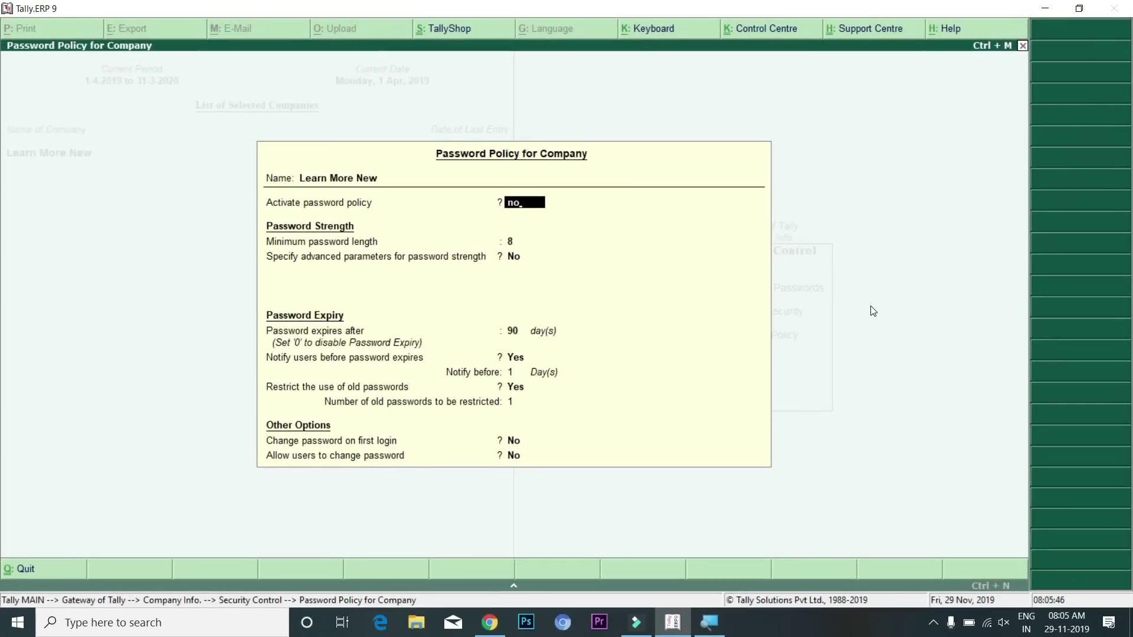
key("Return")
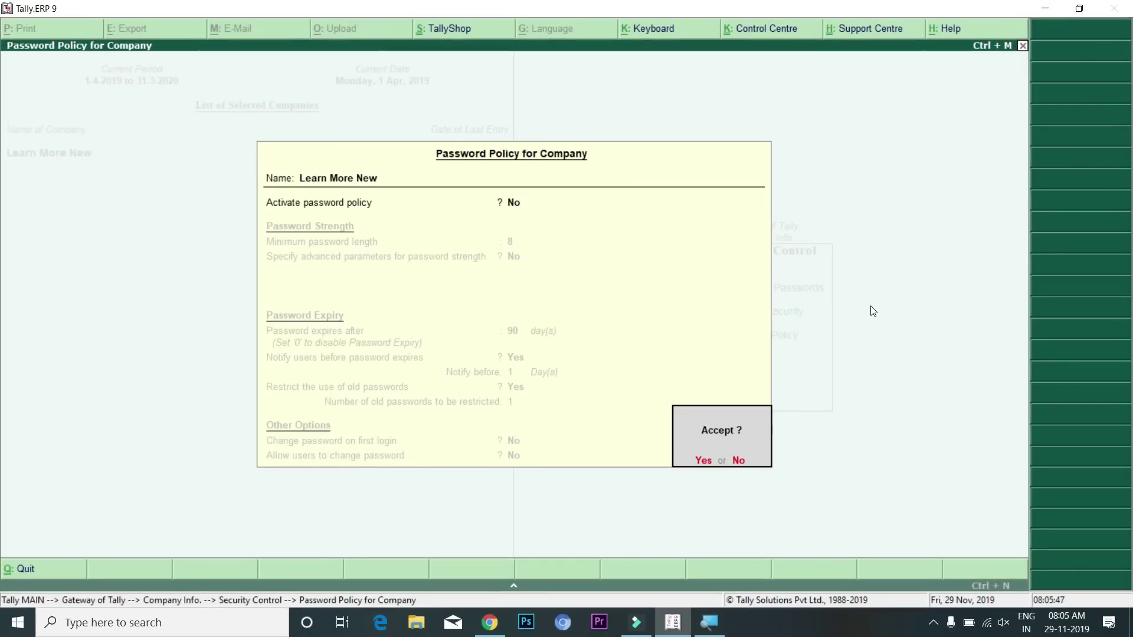
key("Return")
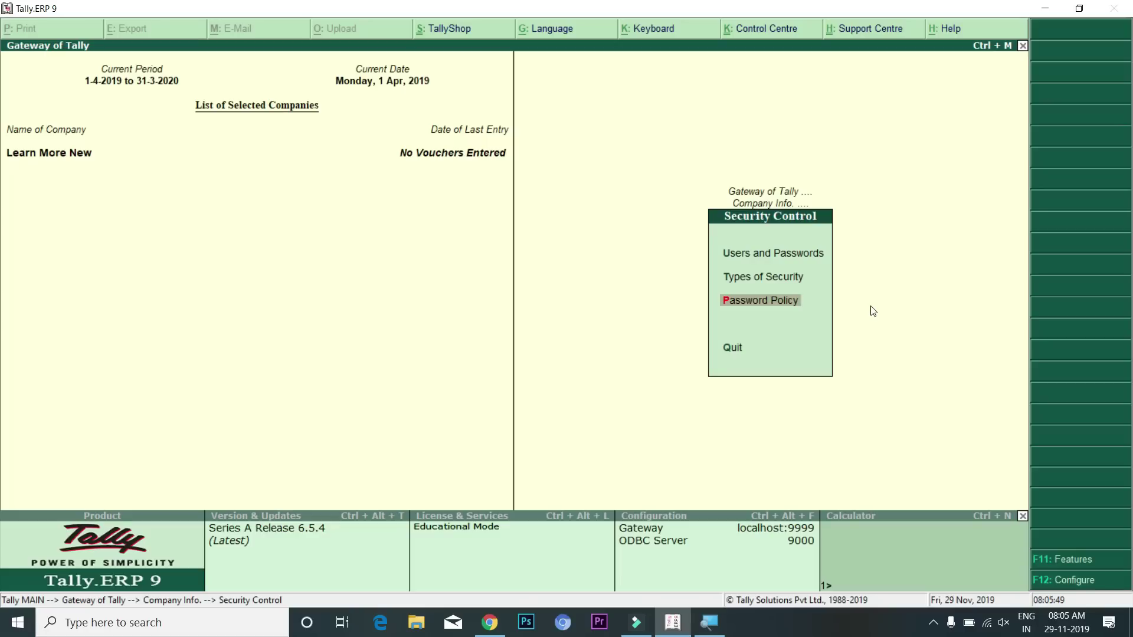
- Examine the list of security levels under Types of Security, and return to Security Control without changing it
key("Up")
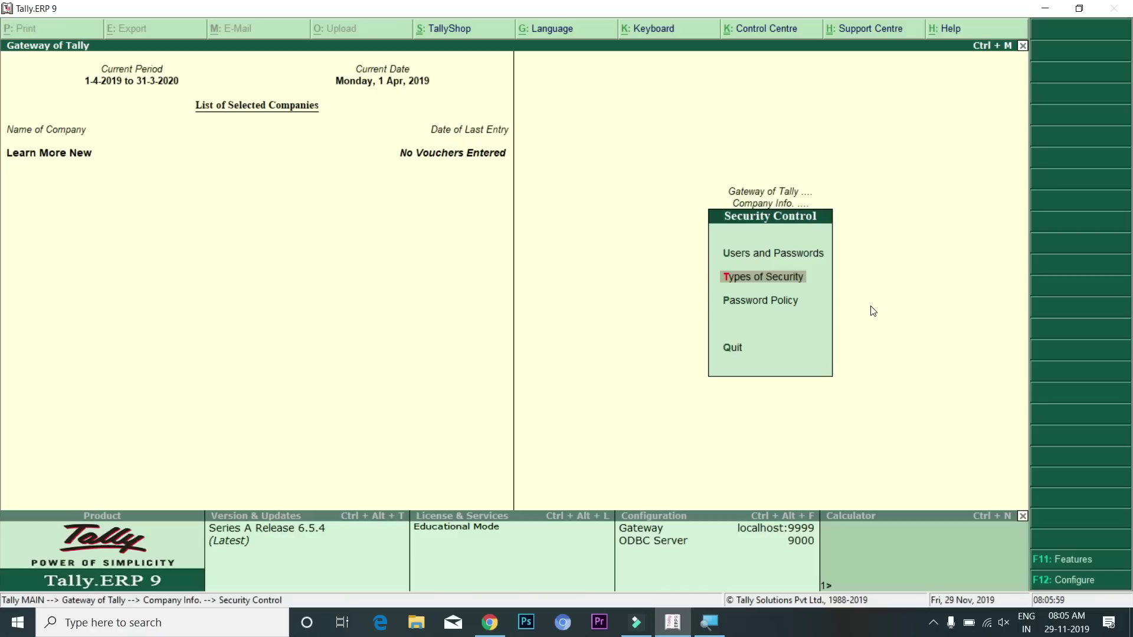
key("Up")
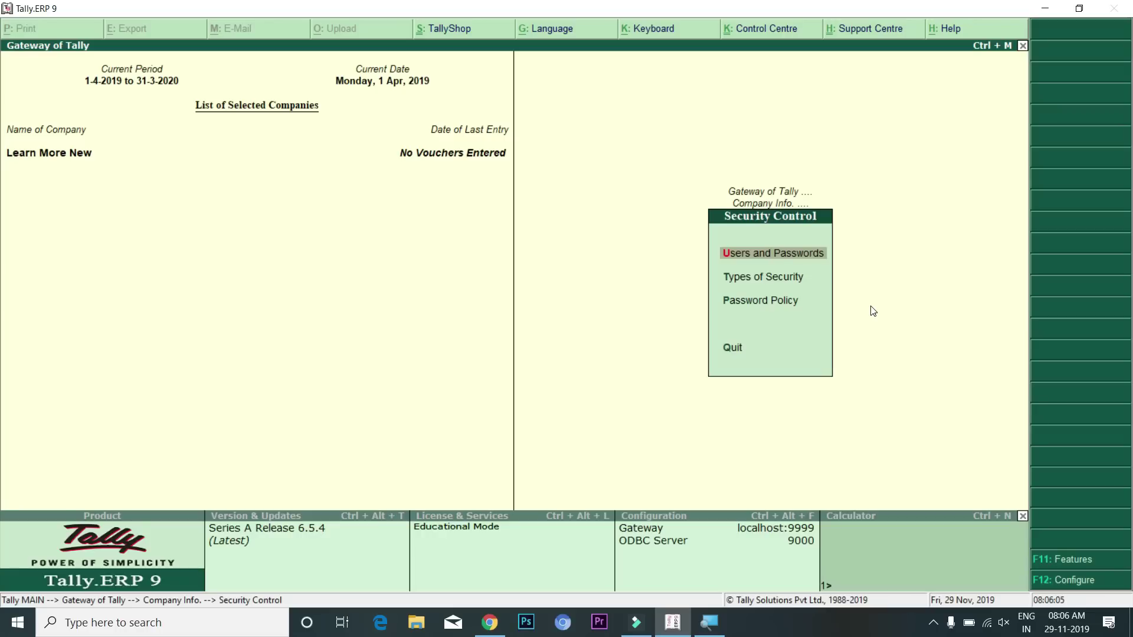
key("Down")
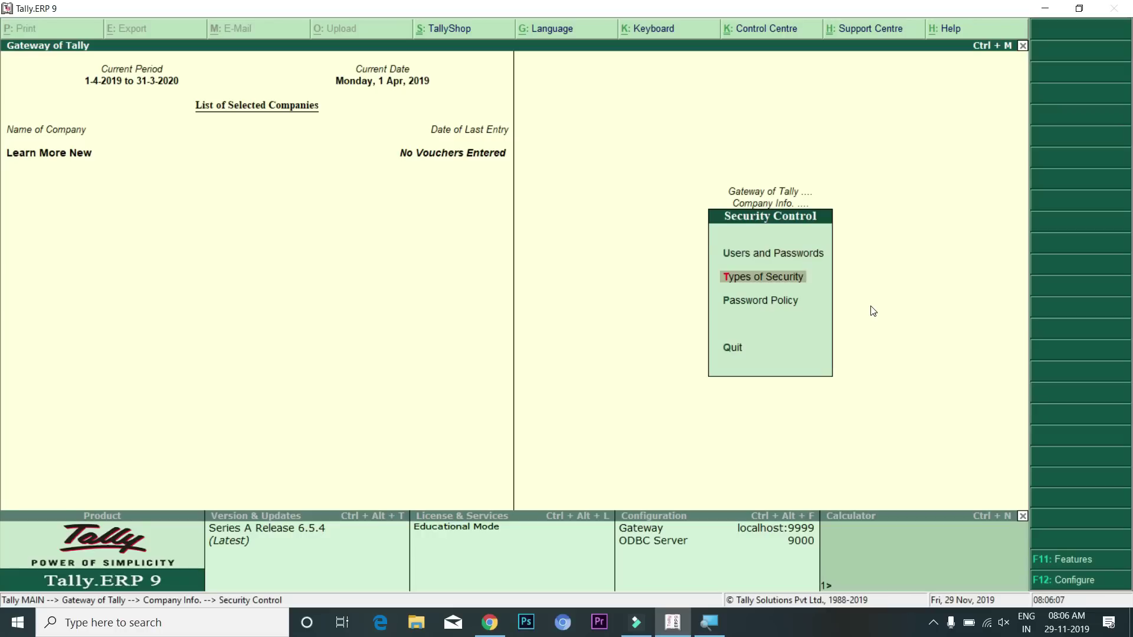
key("Return")
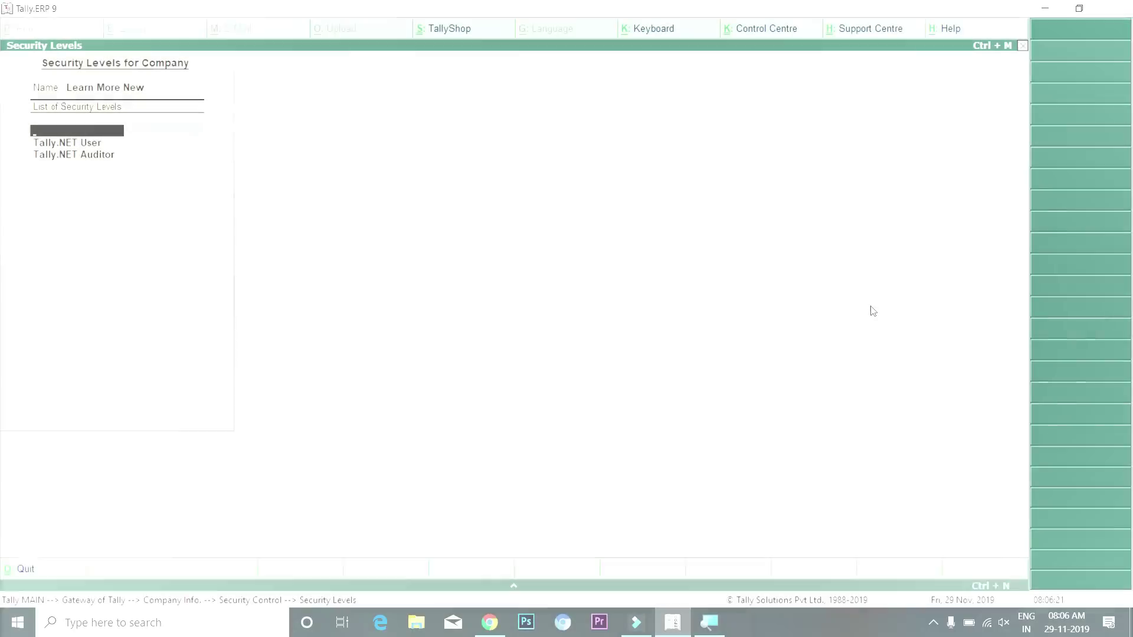
key("Escape")
key("Return")
key("Up")
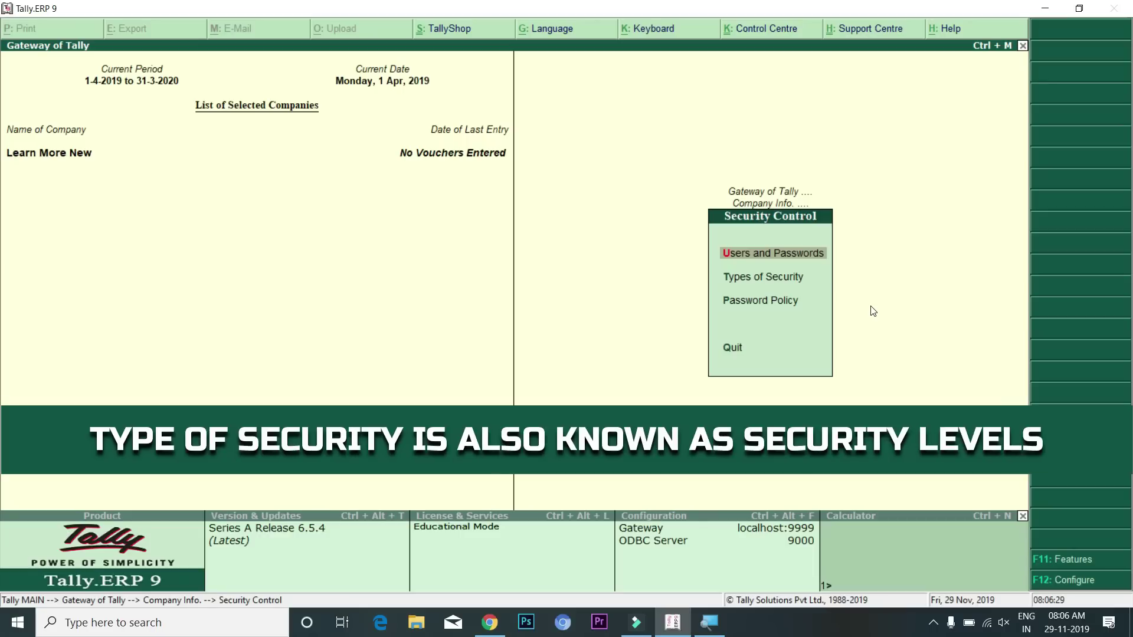
- Open Users and Passwords and add a Data Entry user with a username and password, keeping the access options at No
key("Return")
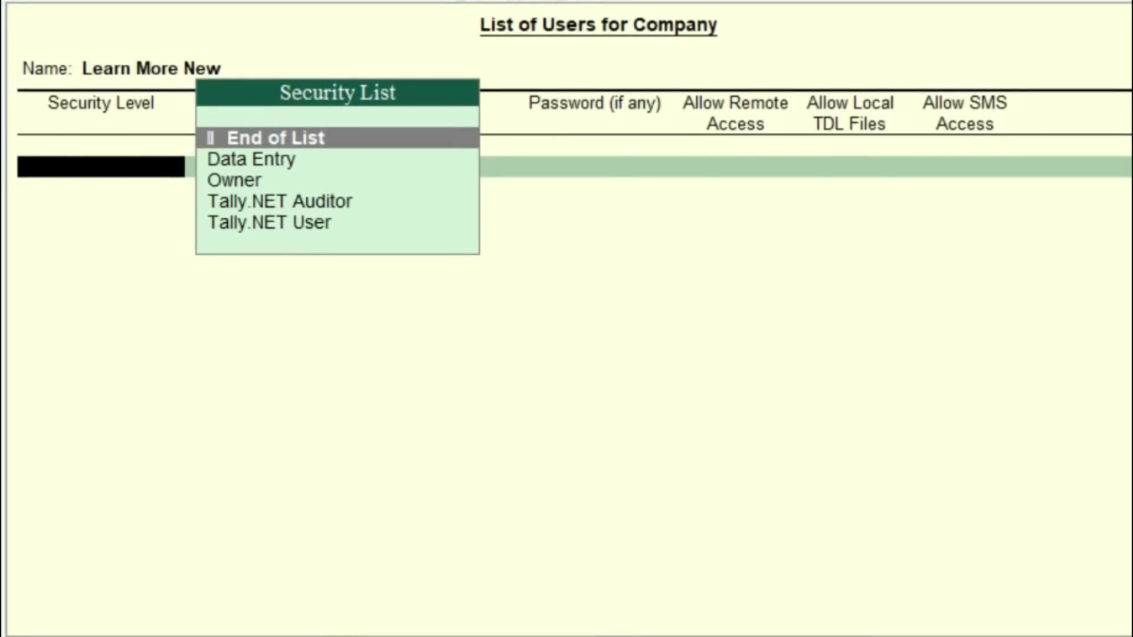
key("Down")
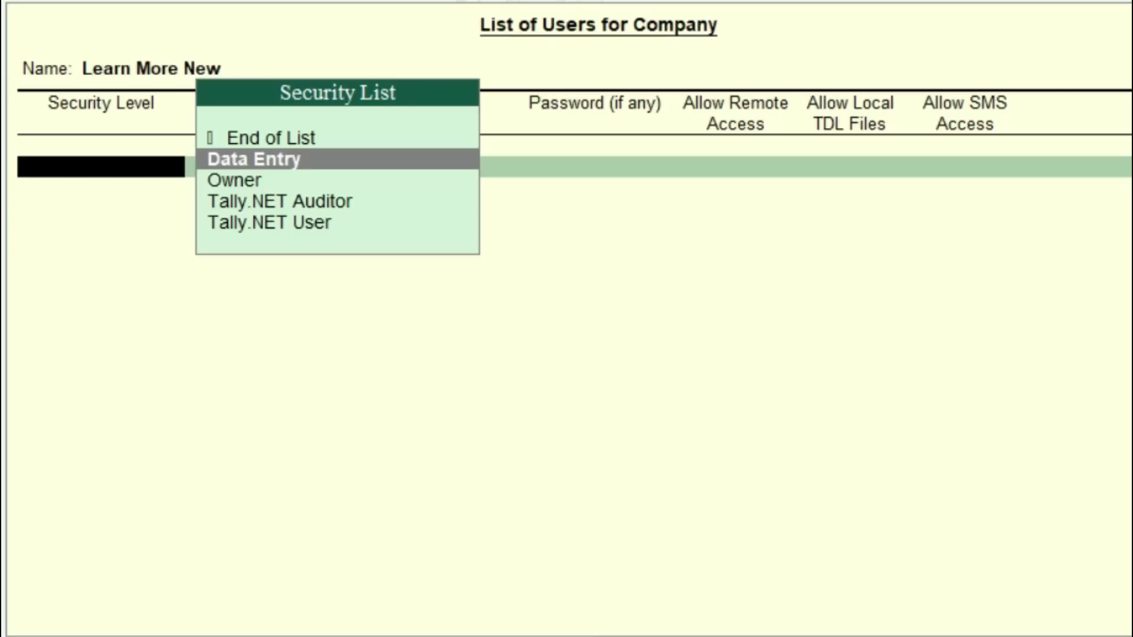
key("Down")
key("Up")
key("Return")
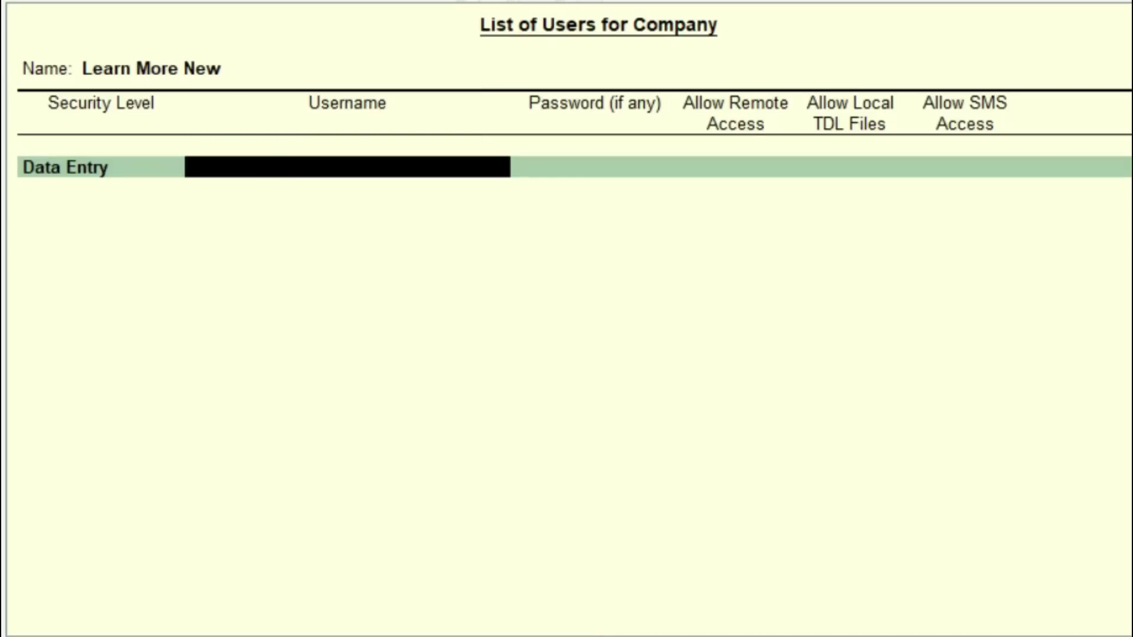
type("nikhil")
key("Return")
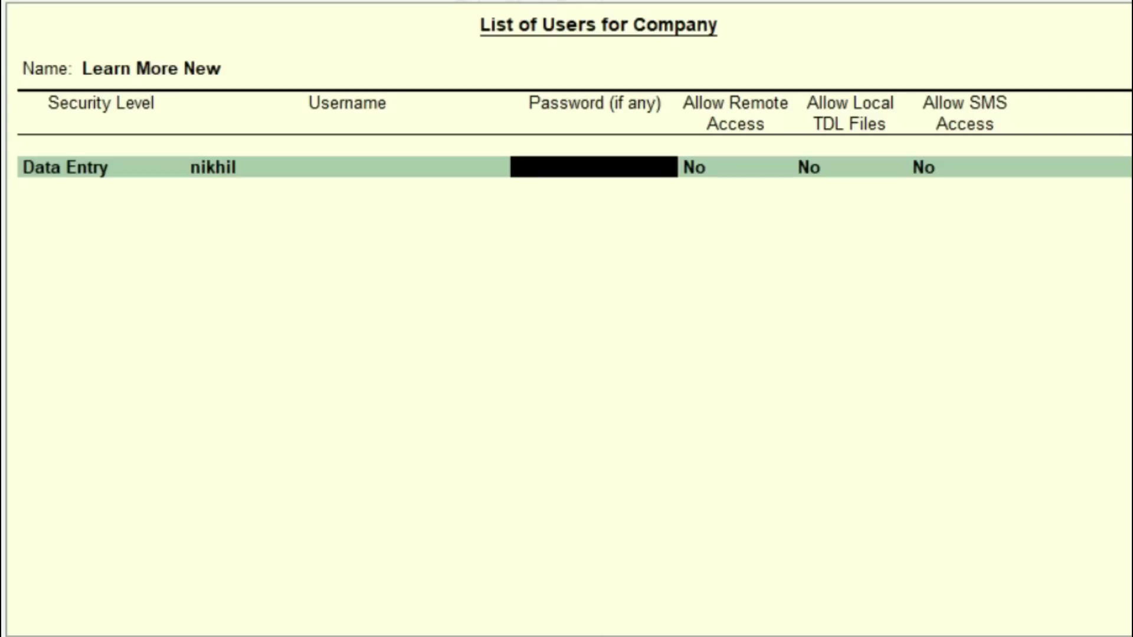
type("***")
key("Return")
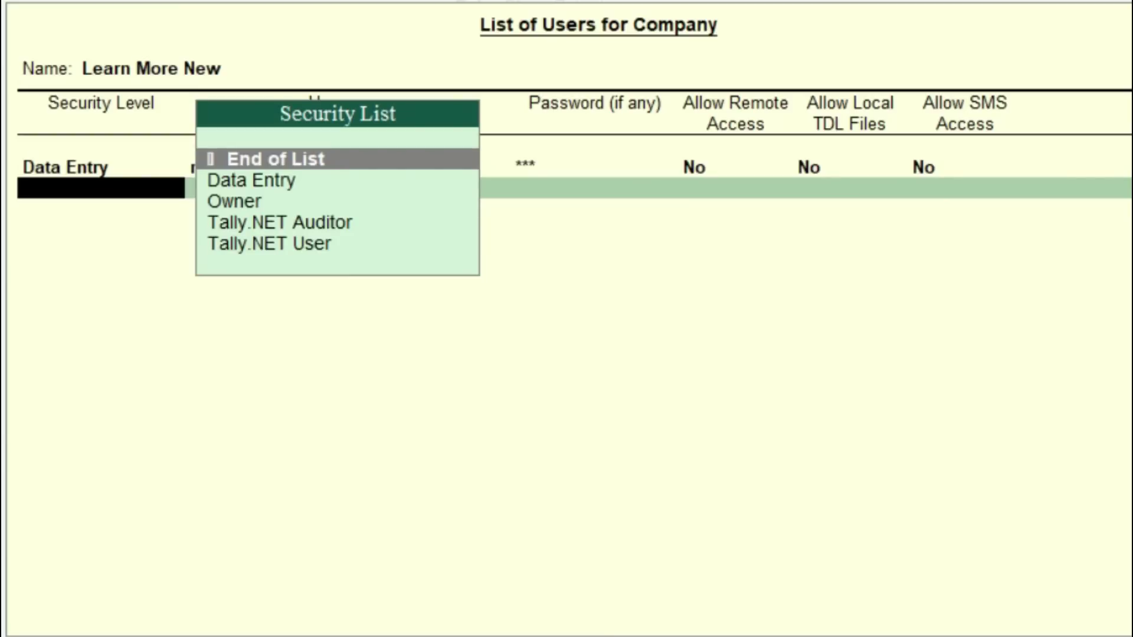
- Add an Owner-level user with a username and password, then end the list and save the company's users
key("Down")
key("Down")
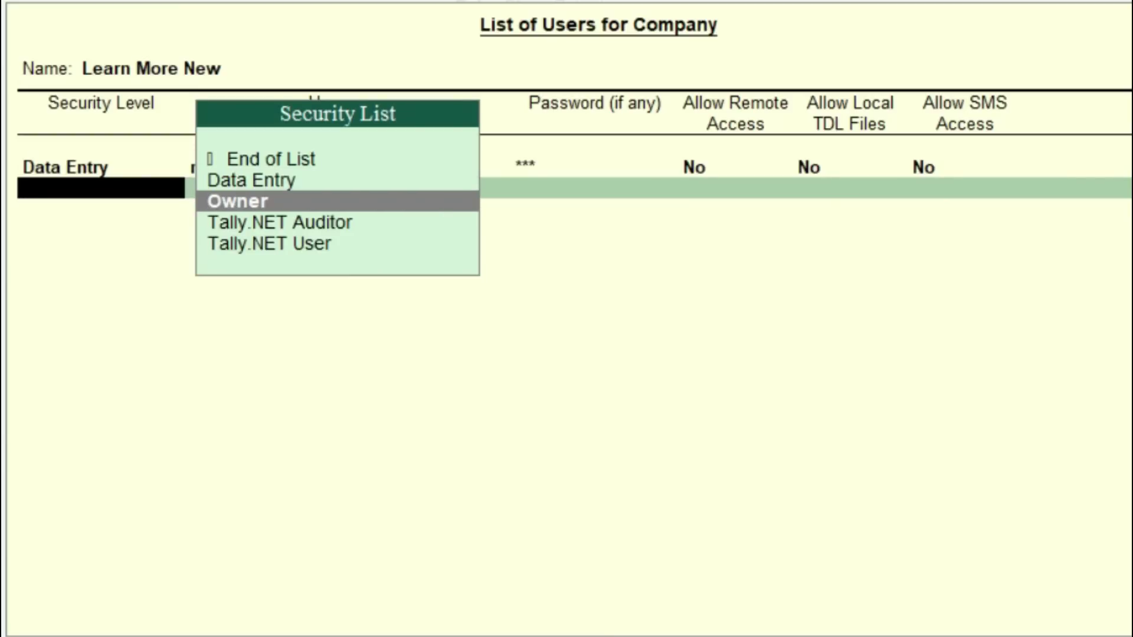
key("Return")
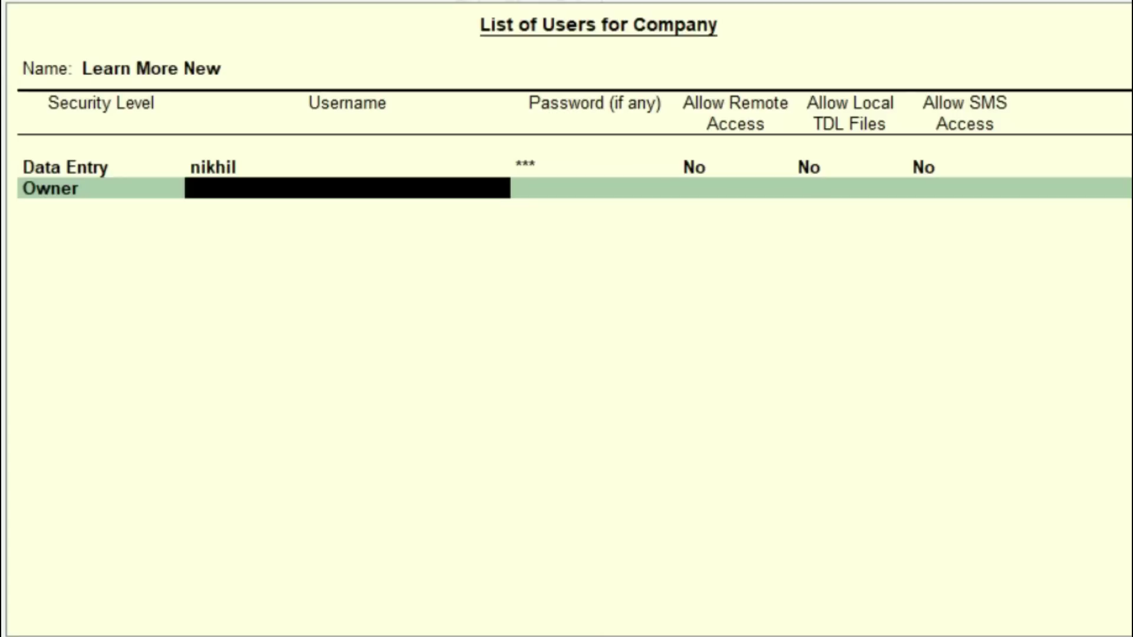
type("kiran")
key("Return")
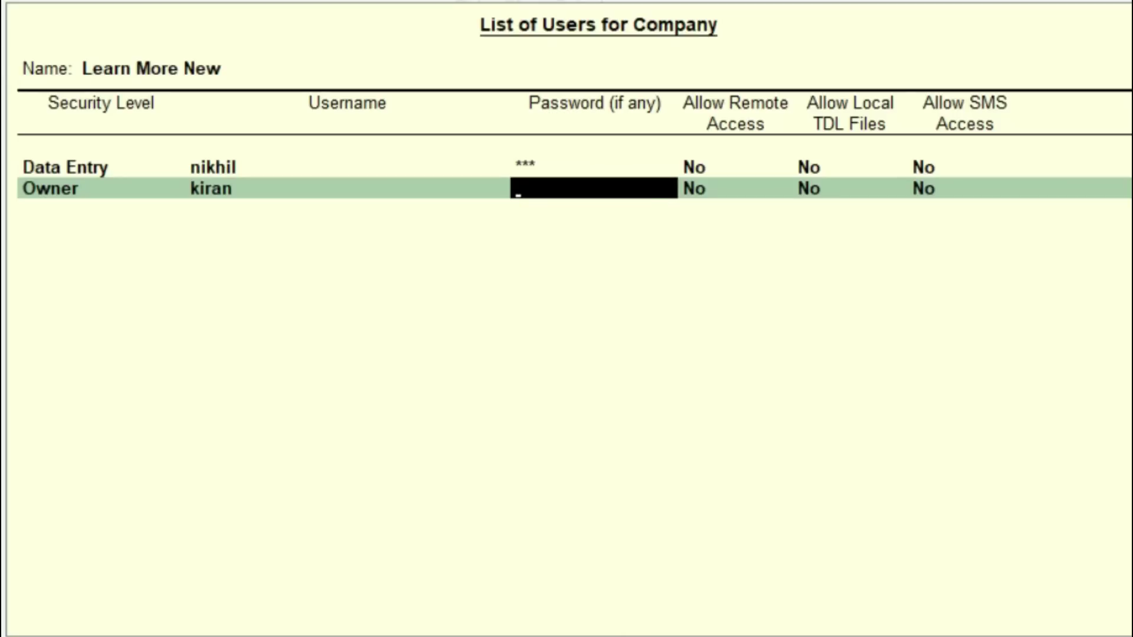
type("***")
key("Return")
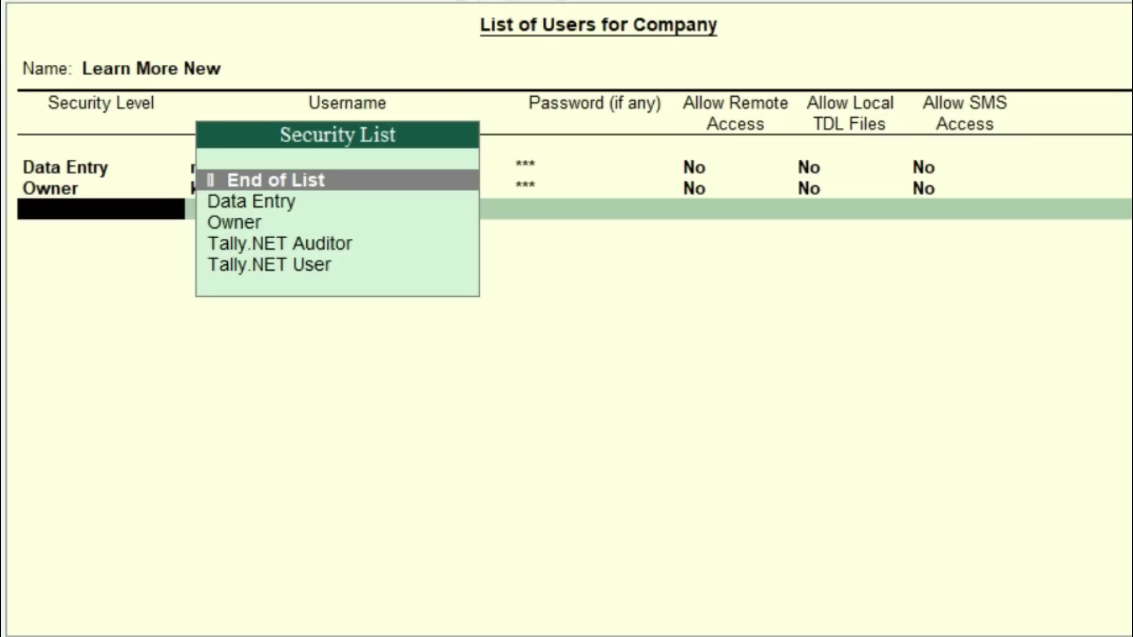
key("Return")
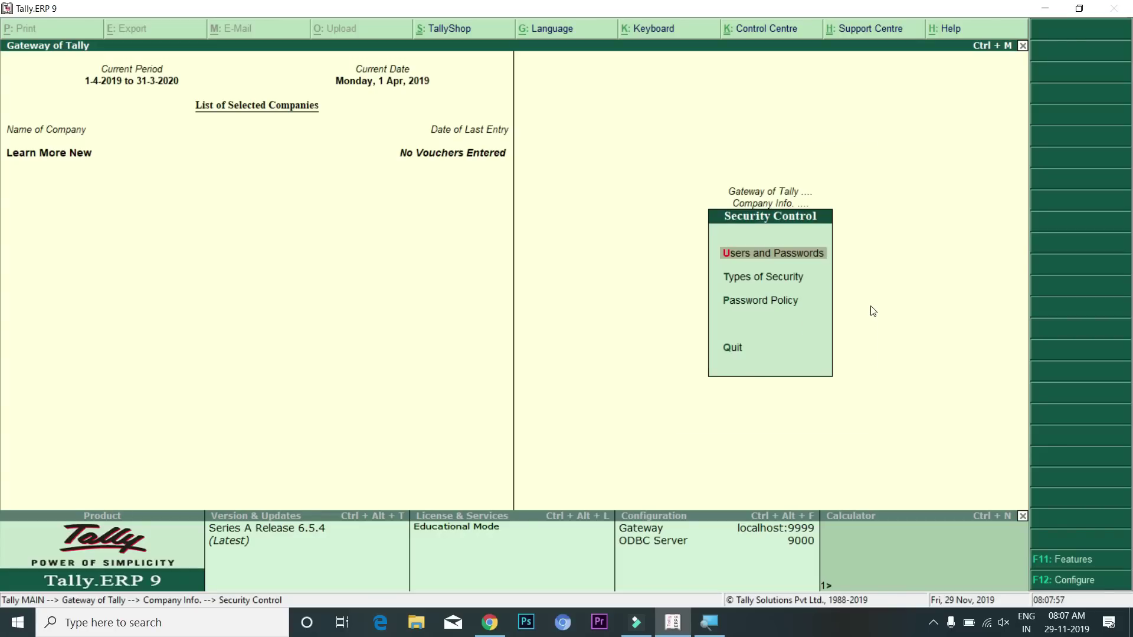
- Shut the Learn More New company and select it again to bring up its login
key("Escape")
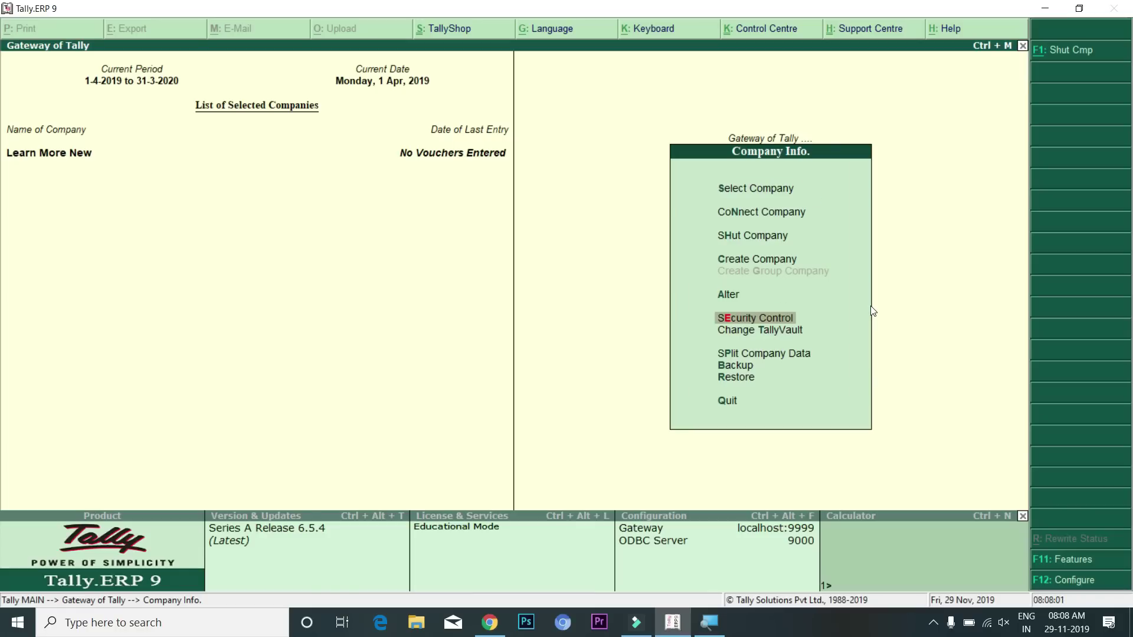
key("alt+F1")
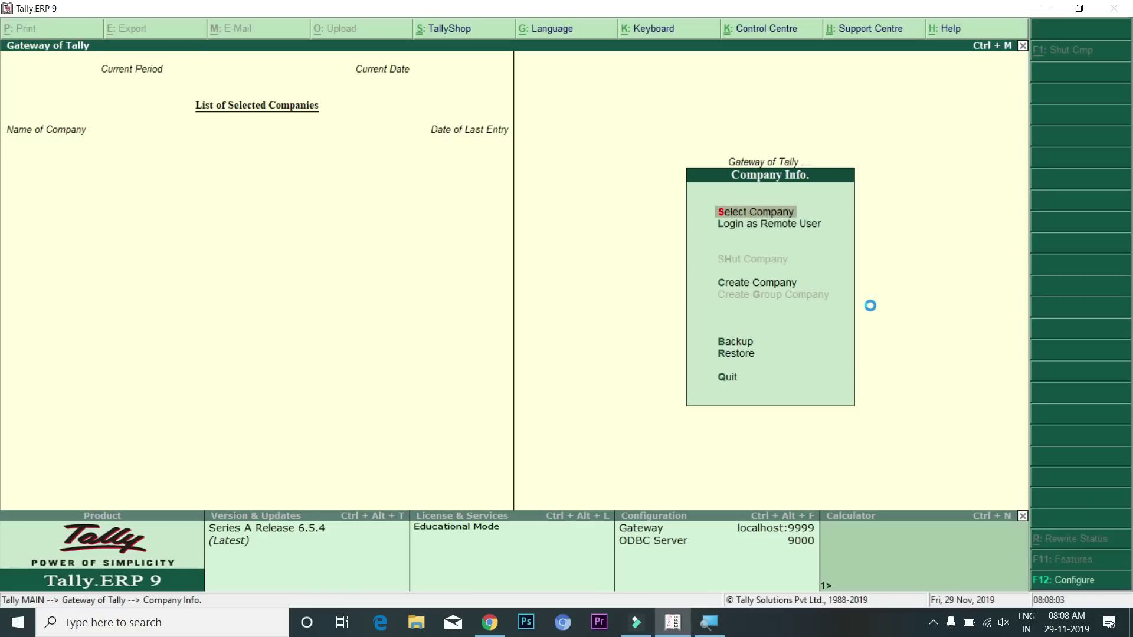
key("Return")
key("Down")
key("Down")
key("Down")
key("Down")
key("Down")
key("Down")
key("Down")
key("Down")
key("Down")
key("Down")
key("Down")
key("Return")
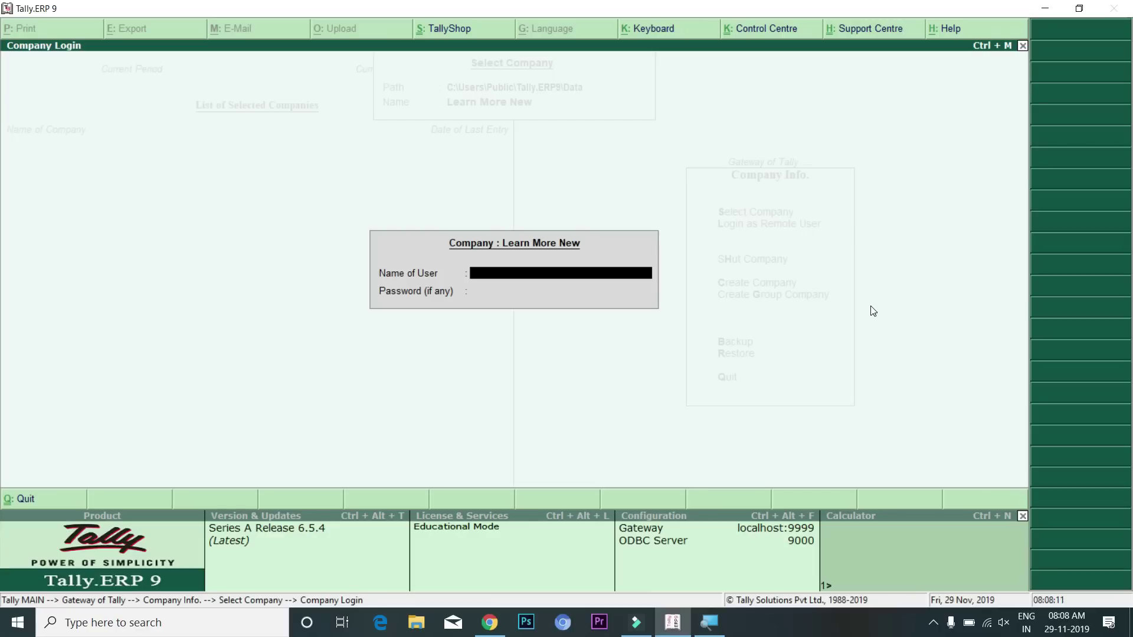
- Log in to Learn More New with the Data Entry user's username and password
type("nikhil")
key("Return")
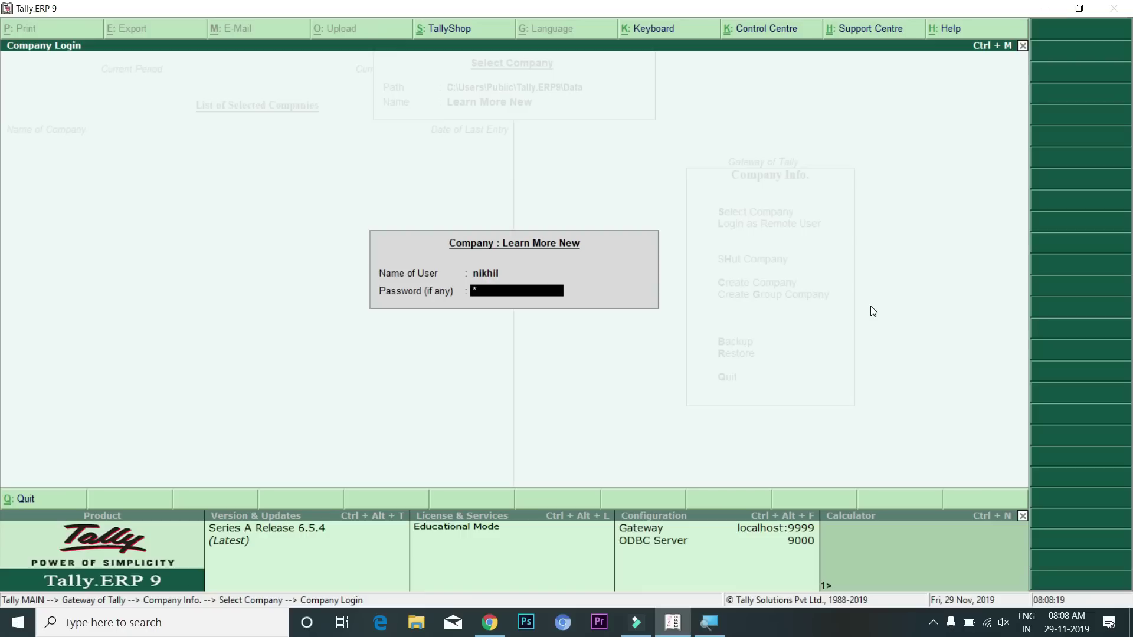
key("Return")
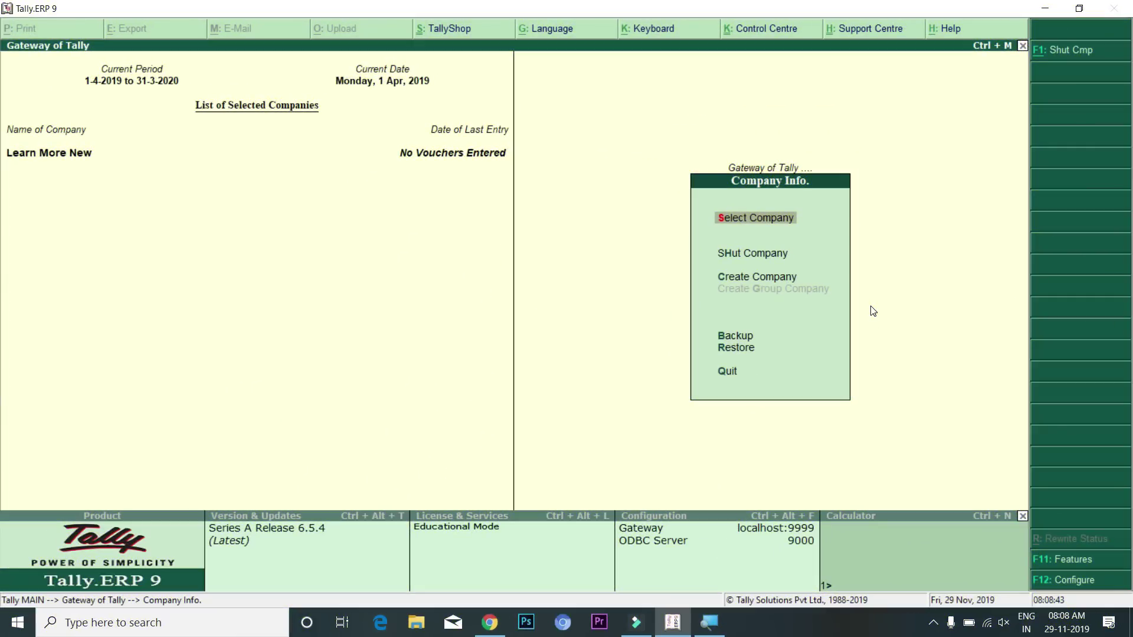
- Return to the Gateway of Tally and open Accounting Vouchers as the Data Entry user
key("Escape")
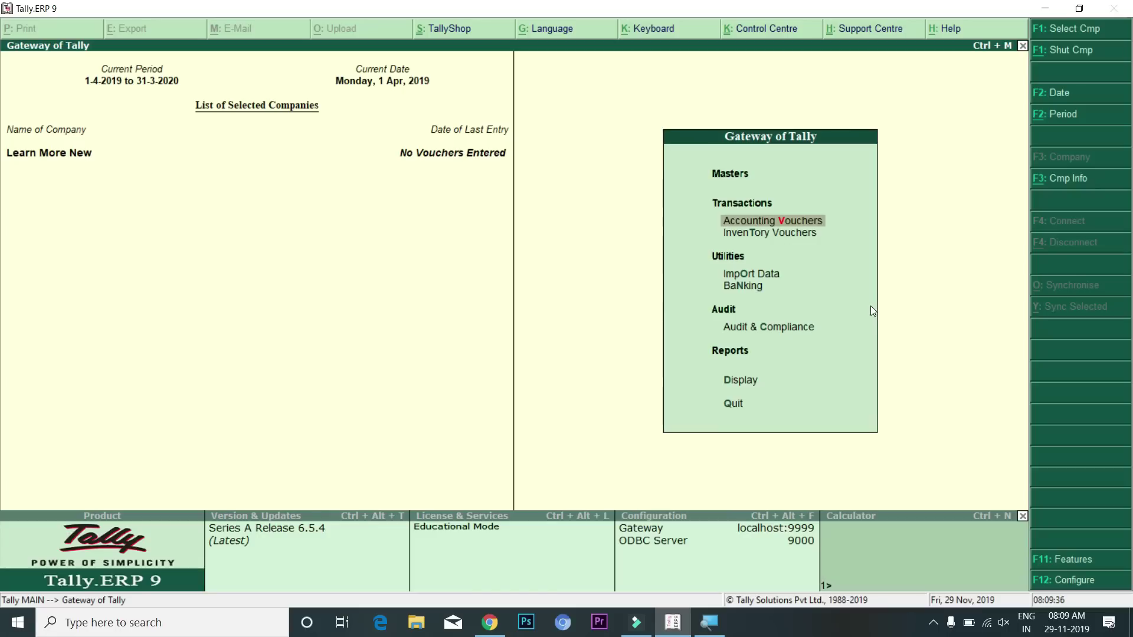
key("Return")
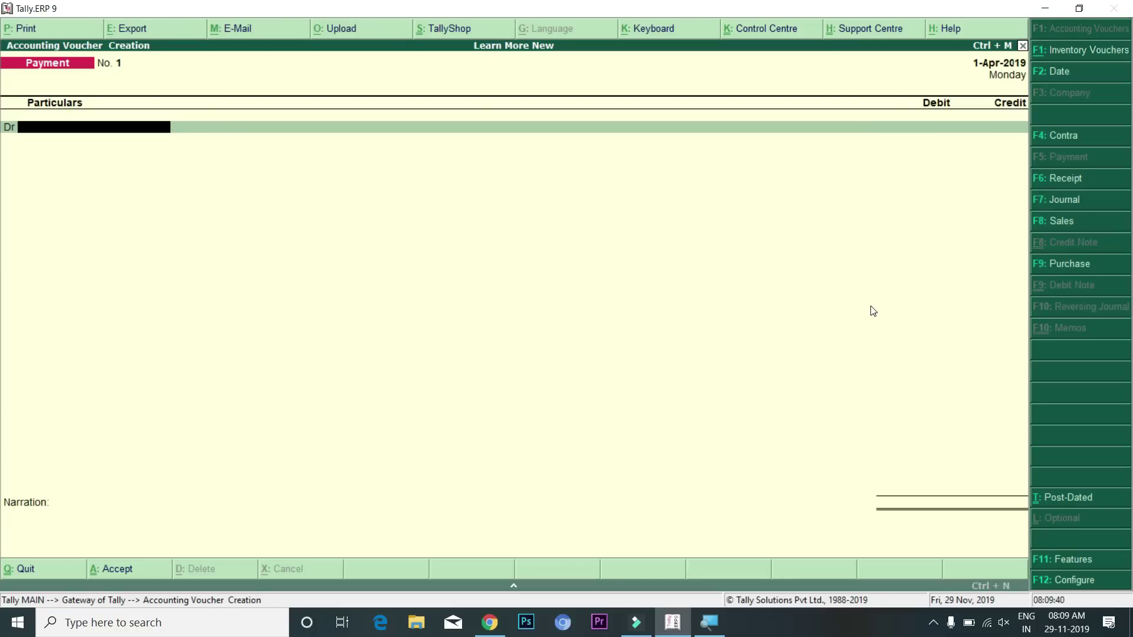
- Try to create a ledger from the payment voucher as the Data Entry user, then quit voucher entry
key("alt+c")
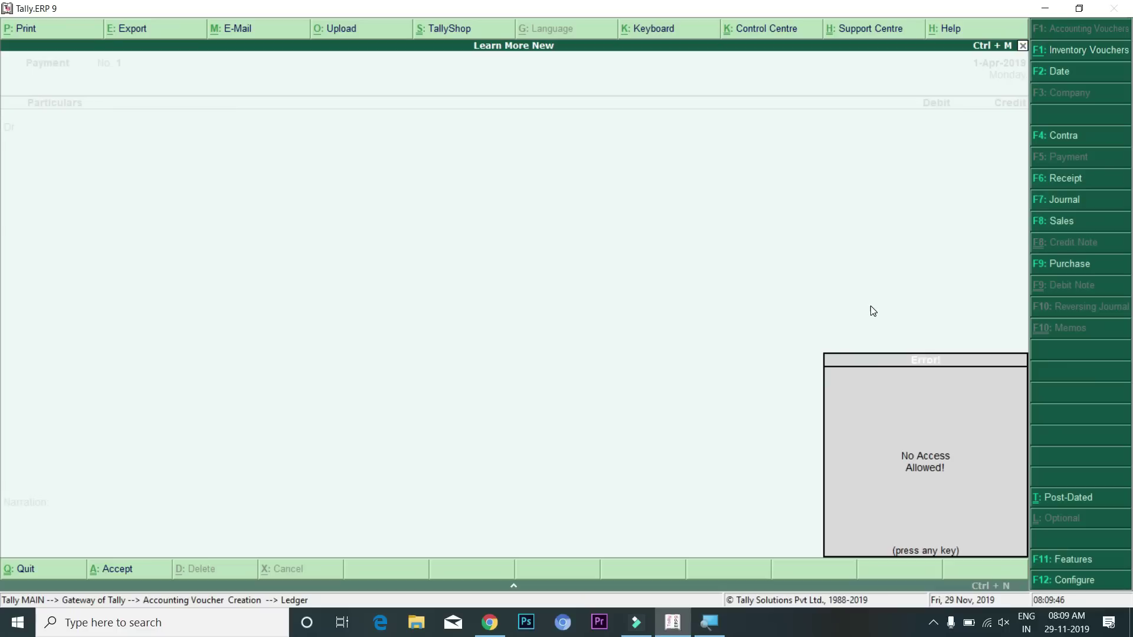
key("Escape")
key("Escape")
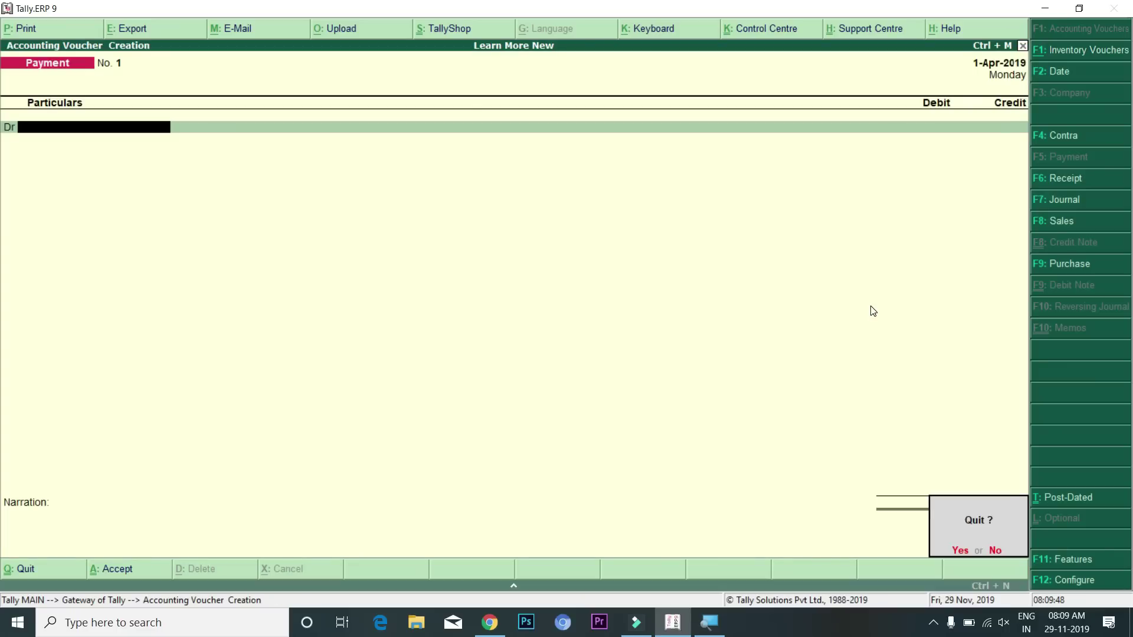
key("y")
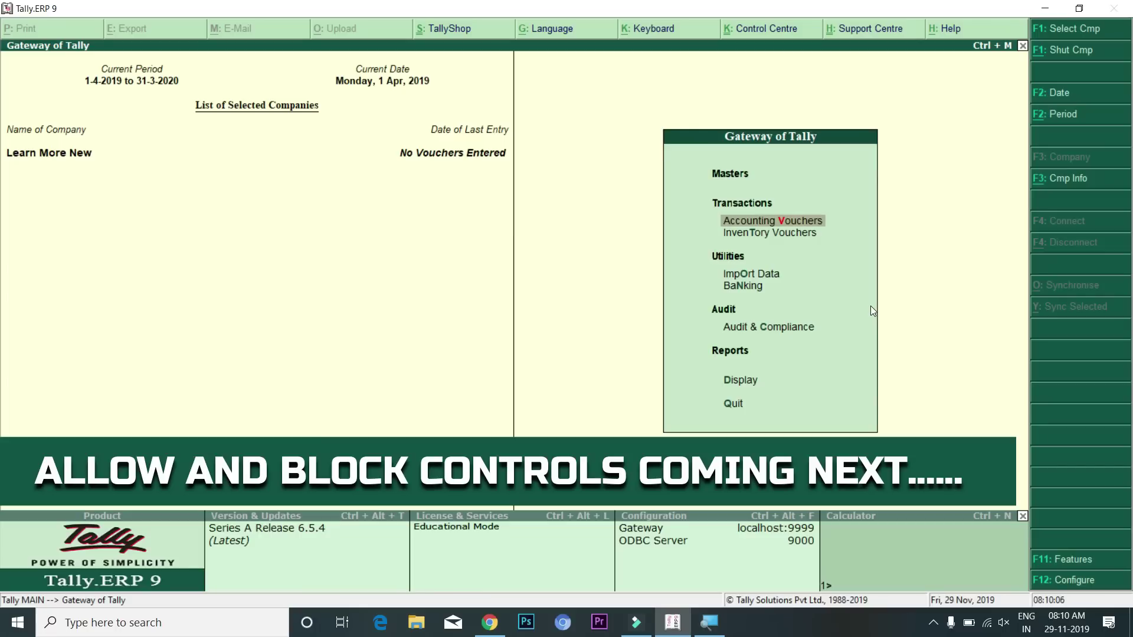
- Shut the current company and reselect Learn More New to bring up its login for the Owner user
key("alt+F1")
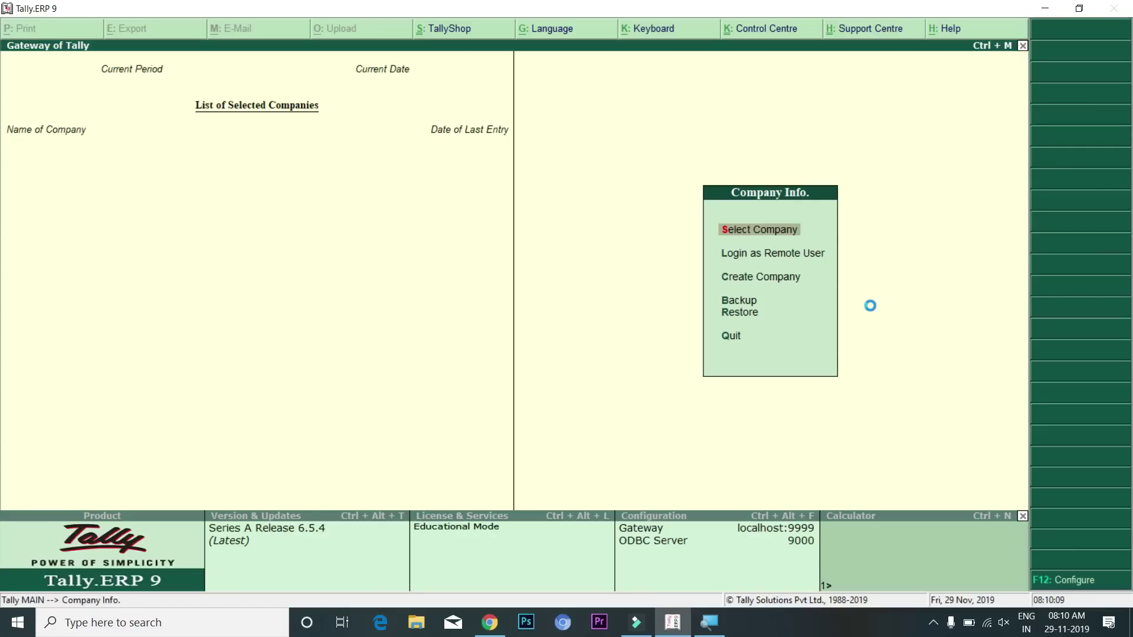
key("Return")
key("Down")
key("Down")
key("Down")
key("Down")
key("Down")
key("Down")
key("Down")
key("Down")
key("Down")
key("Down")
key("Down")
key("Return")
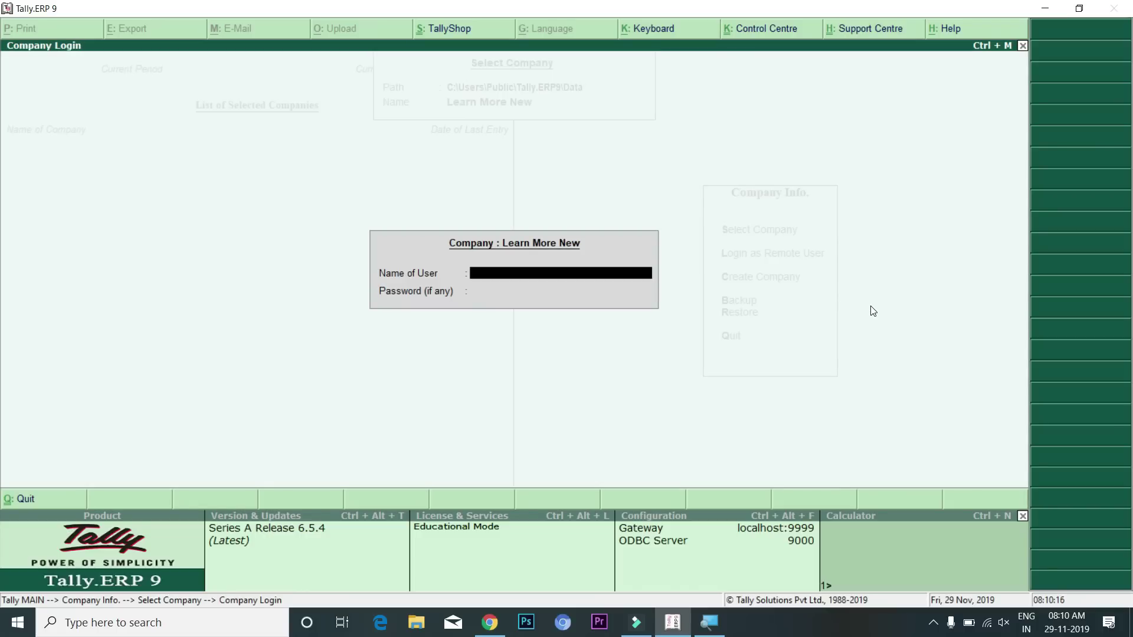
- Log in to Learn More New with the Owner user's username and password
type("kiran")
key("Return")
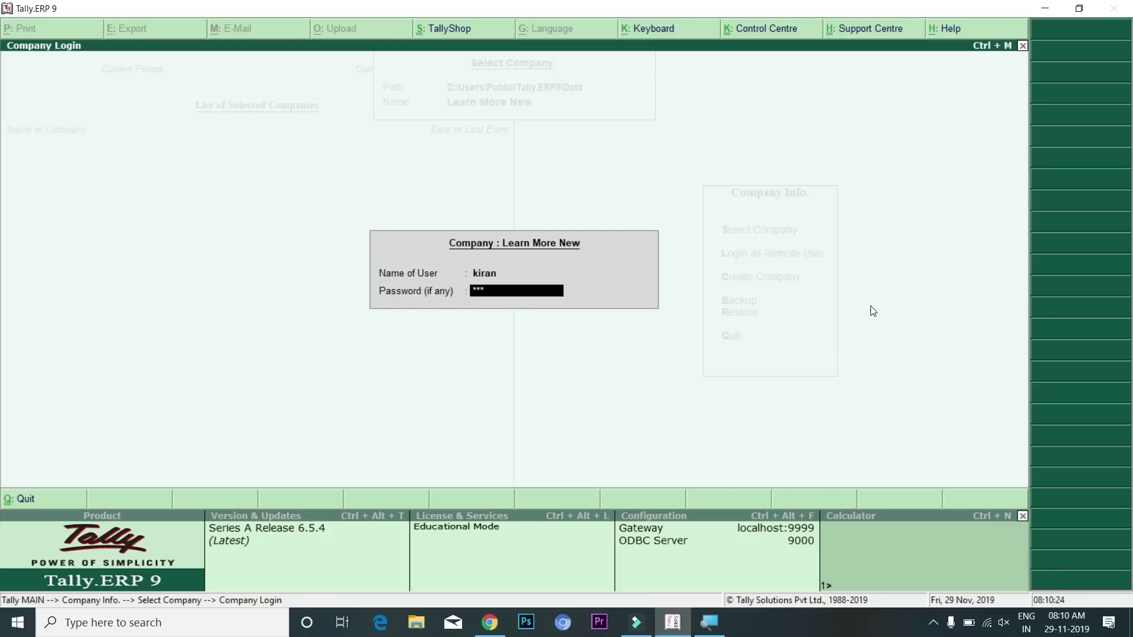
key("Return")
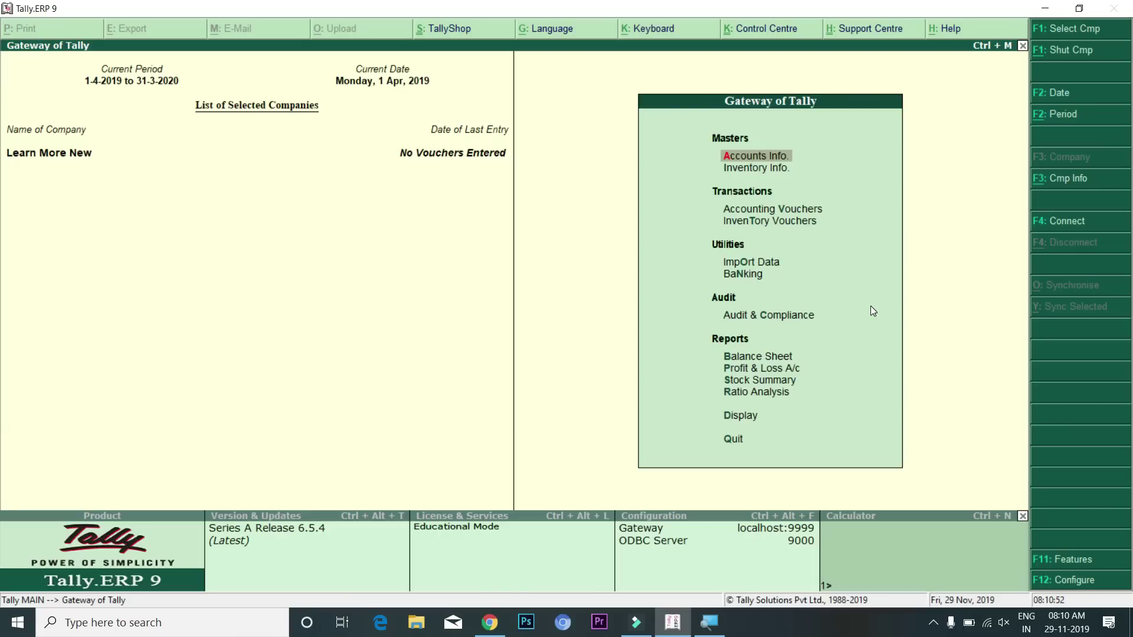
- Review the masters, transactions, utilities, audit and report options available to the Owner user in the Gateway of Tally
key("Down")
key("Down")
key("Down")
key("Down")
key("Down")
key("Down")
key("Down")
key("Down")
key("Down")
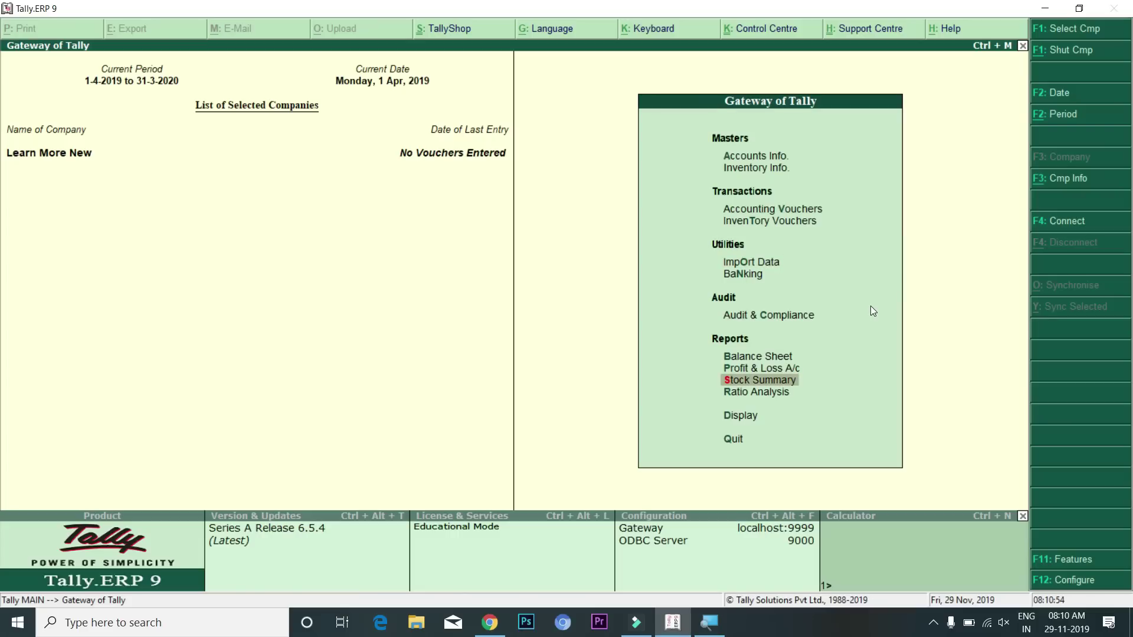
key("Up")
key("Up")
key("Up")
key("Up")
key("Up")
key("Up")
key("Up")
key("Up")
key("Up")
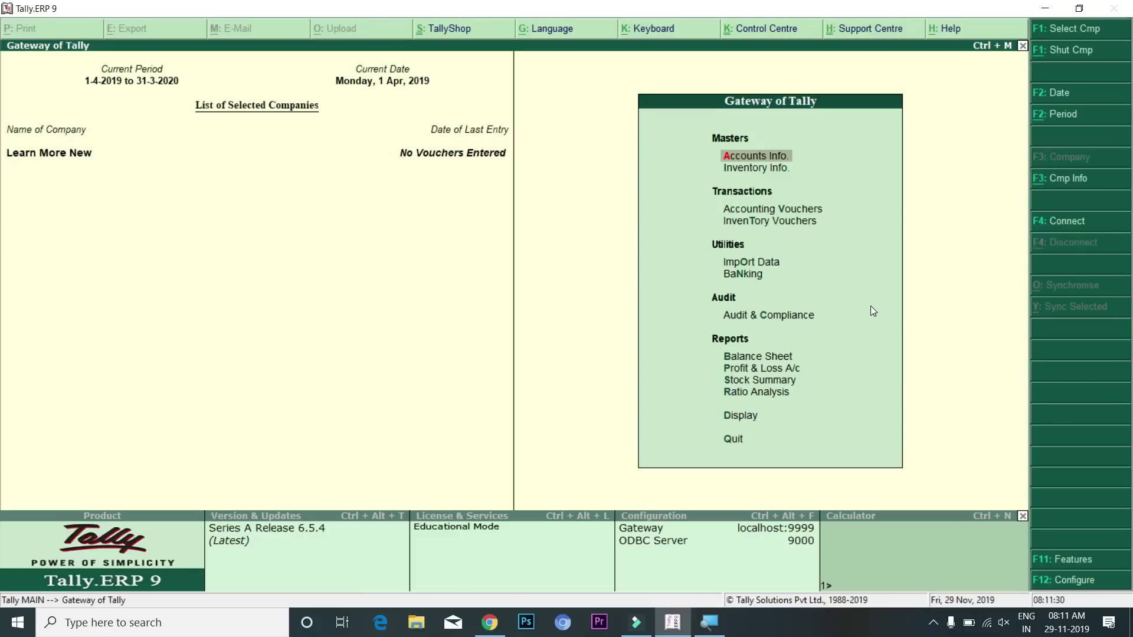
key("Down")
key("Down")
key("Down")
key("Down")
key("Down")
key("Down")
key("Down")
key("Down")
key("Down")
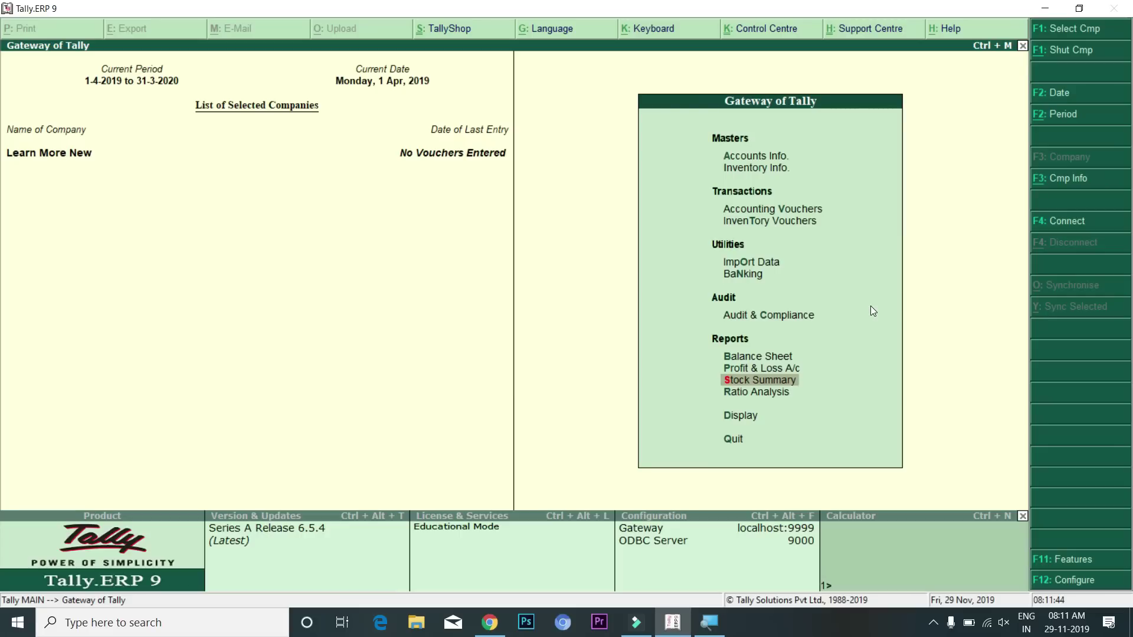
- Open Company Info and check which company options the Owner user can access
key("alt+F3")
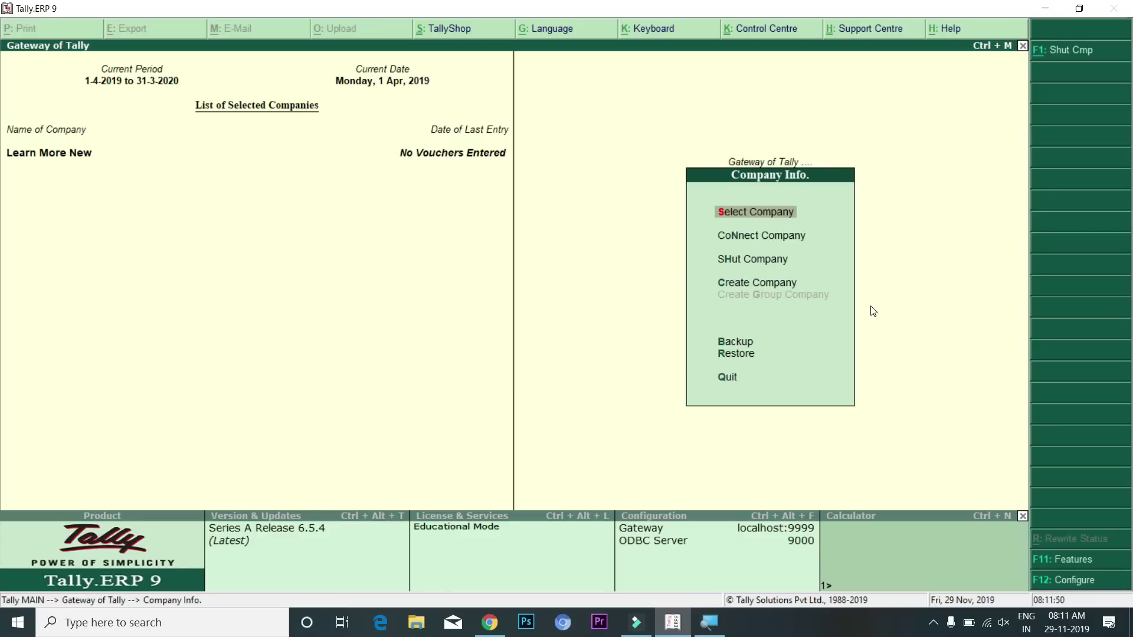
key("Down")
key("Down")
key("Down")
key("Down")
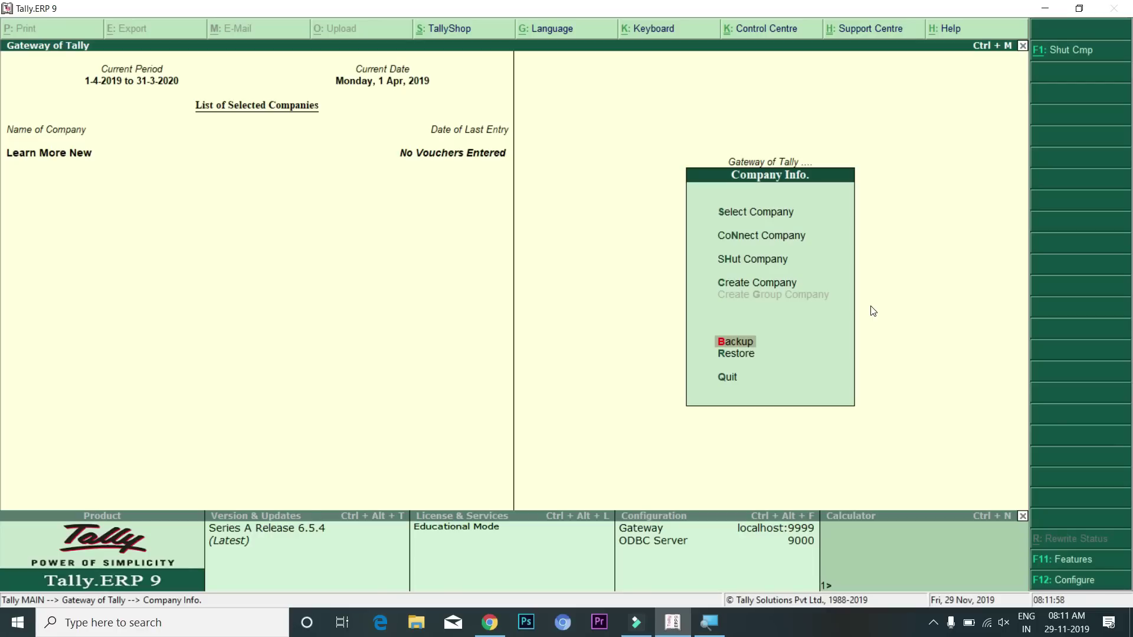
- Shut the Owner user's company session and select Learn More New again for the administrator login
key("alt+F1")
key("Up")
key("Up")
key("Up")
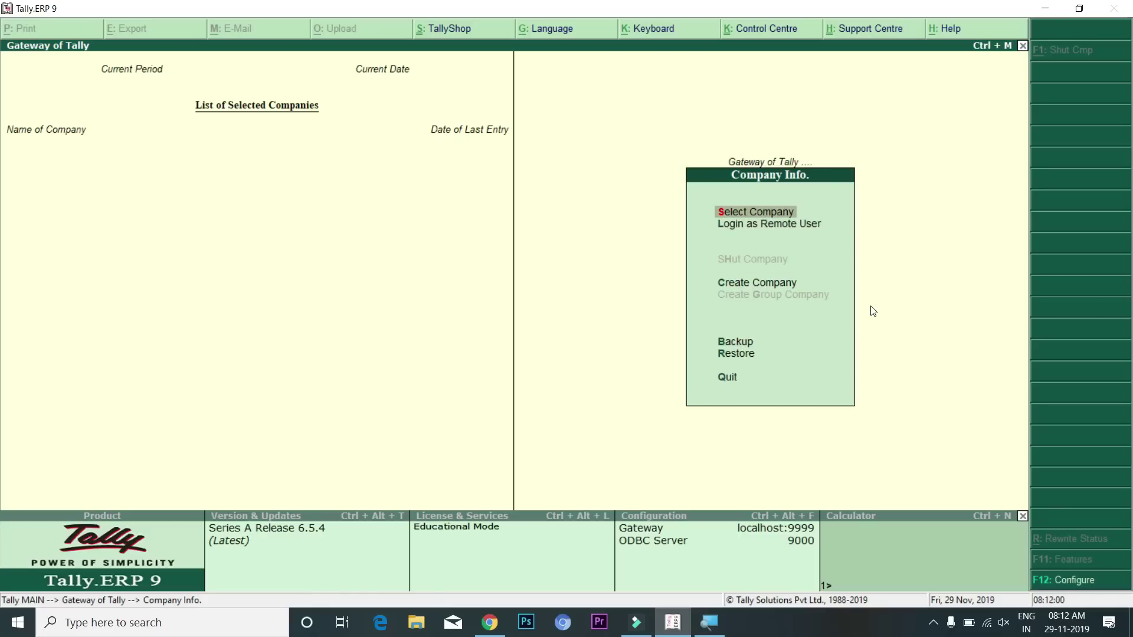
key("Return")
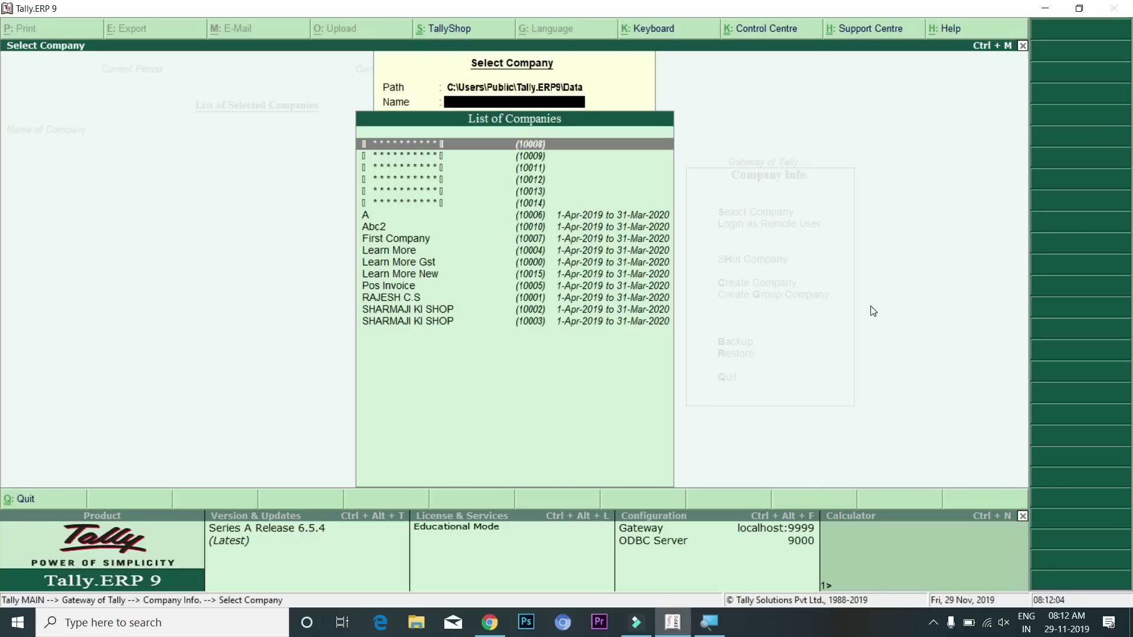
key("Down")
key("Down")
key("Down")
key("Down")
key("Down")
key("Down")
key("Down")
key("Down")
key("Down")
key("Down")
key("Down")
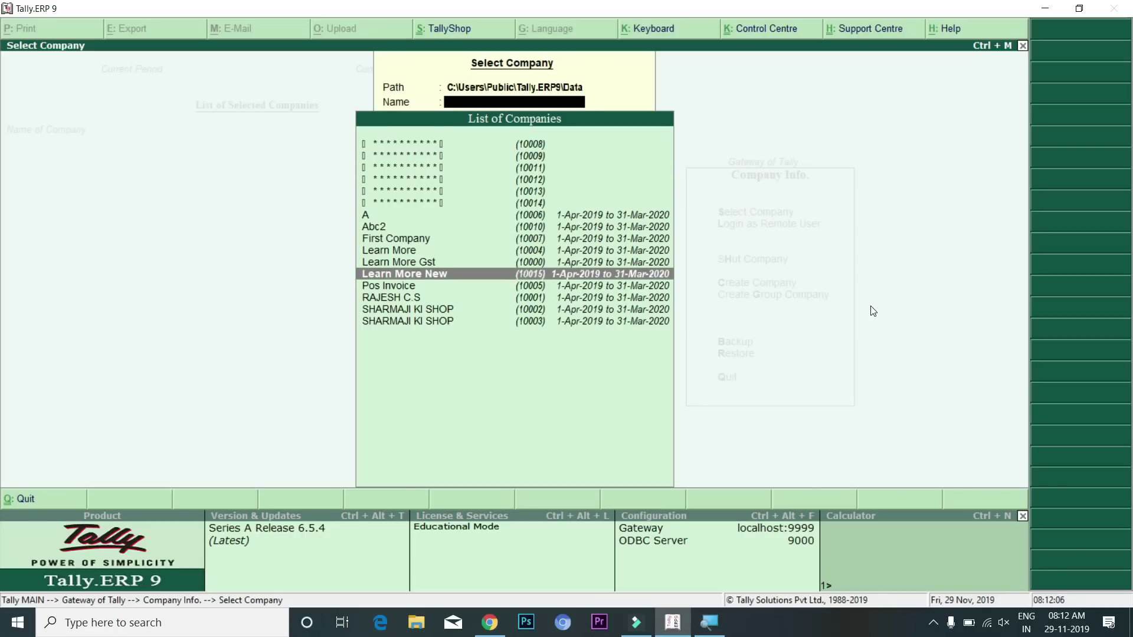
key("Return")
- Log in to Learn More New with the administrator's username and password
type("satish")
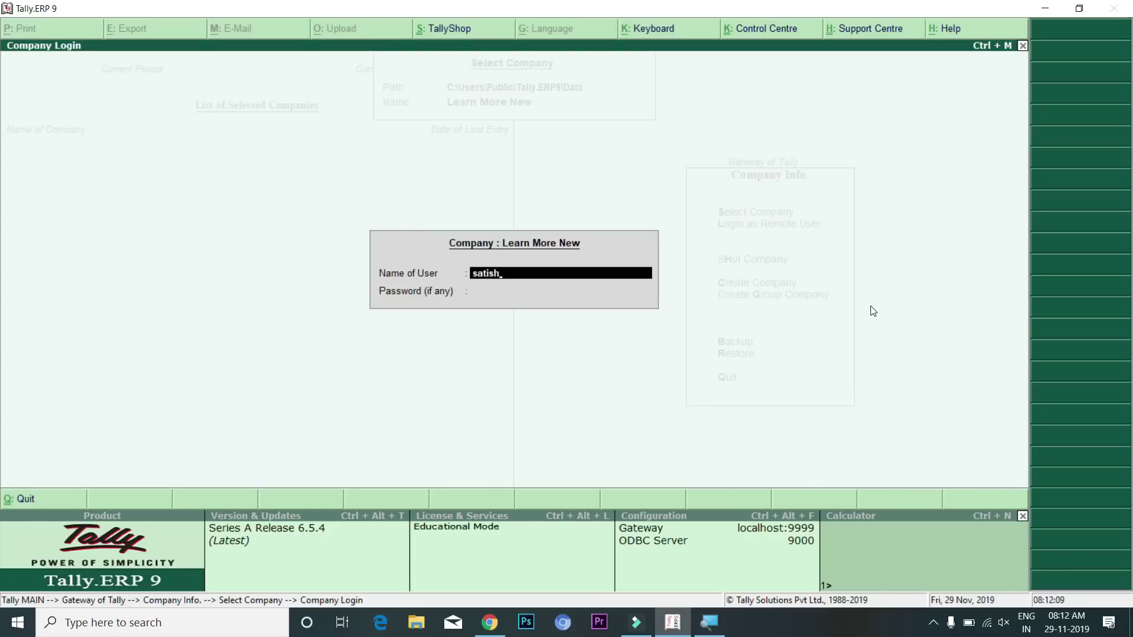
key("Return")
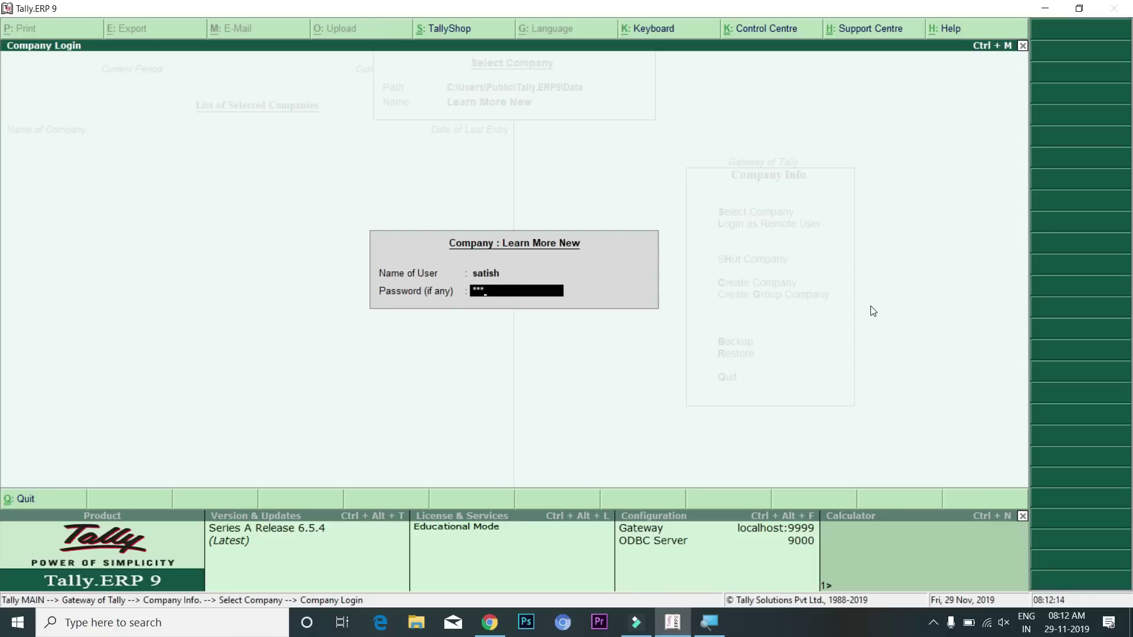
key("Return")
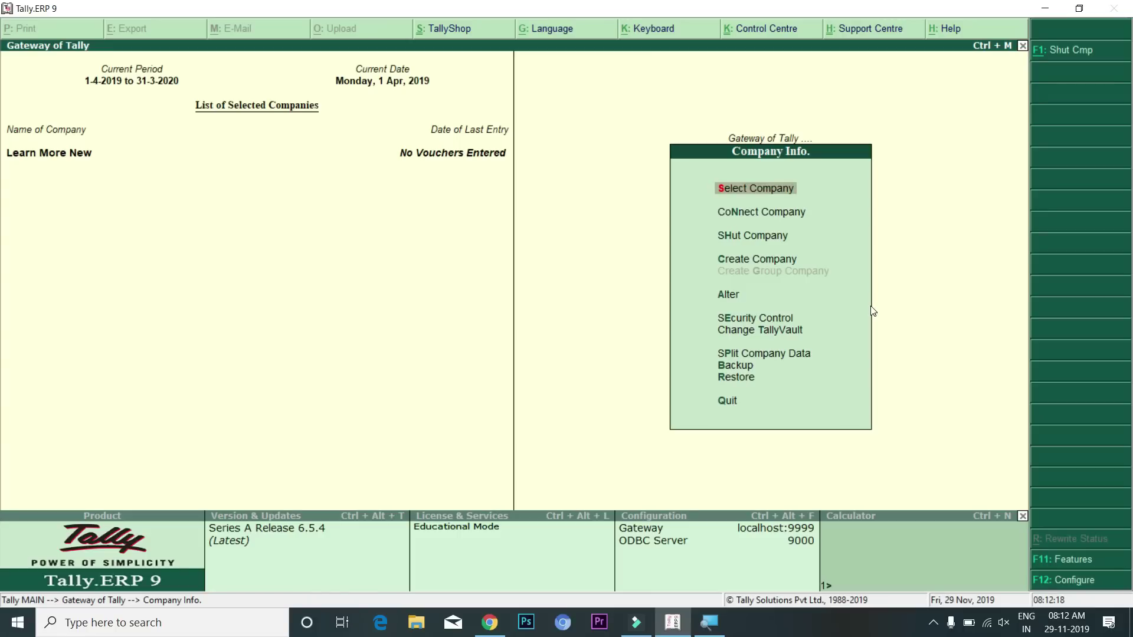
- Open Security Control for Learn More New from Company Info
key("Down")
key("Down")
key("Down")
key("Down")
key("Down")
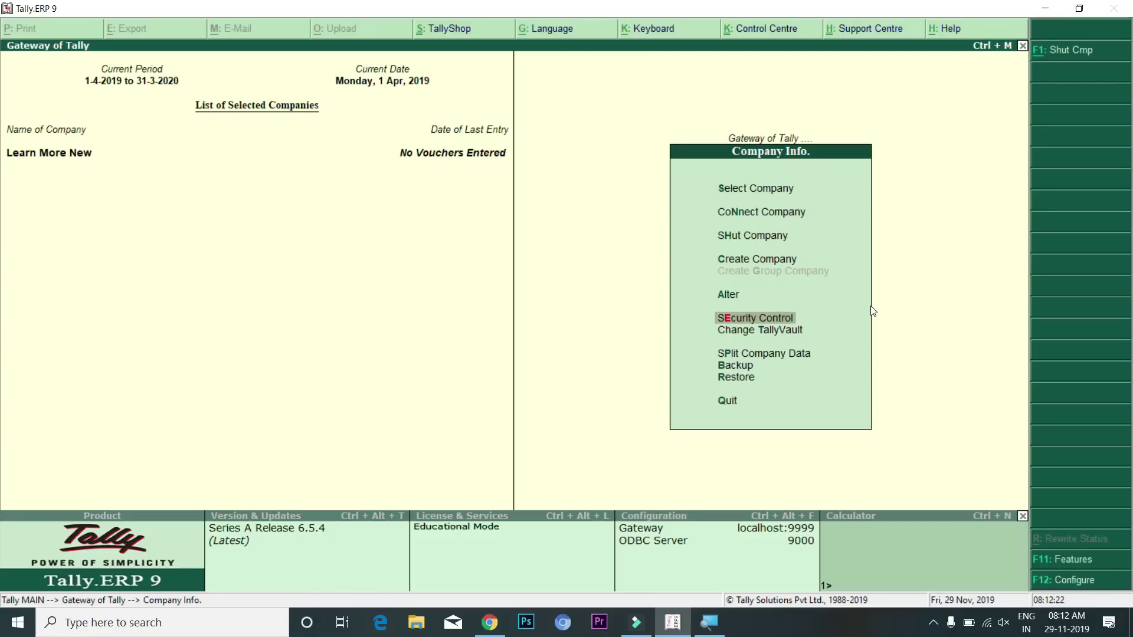
key("Return")
- View the company's list of users and passwords, then leave it without changes
key("Down")
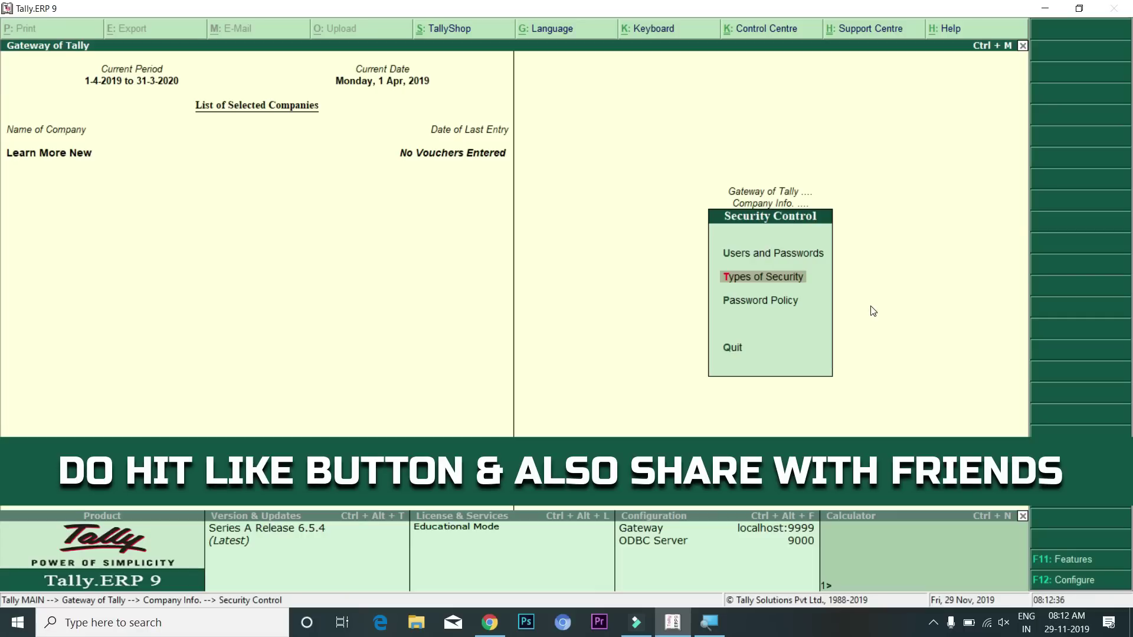
key("Up")
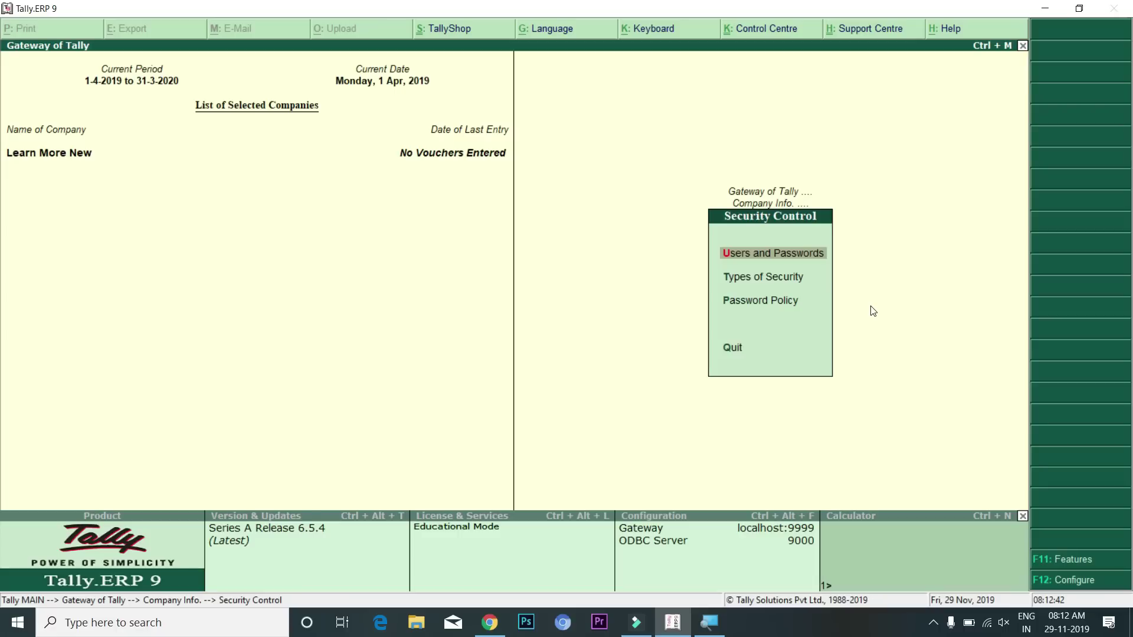
key("Return")
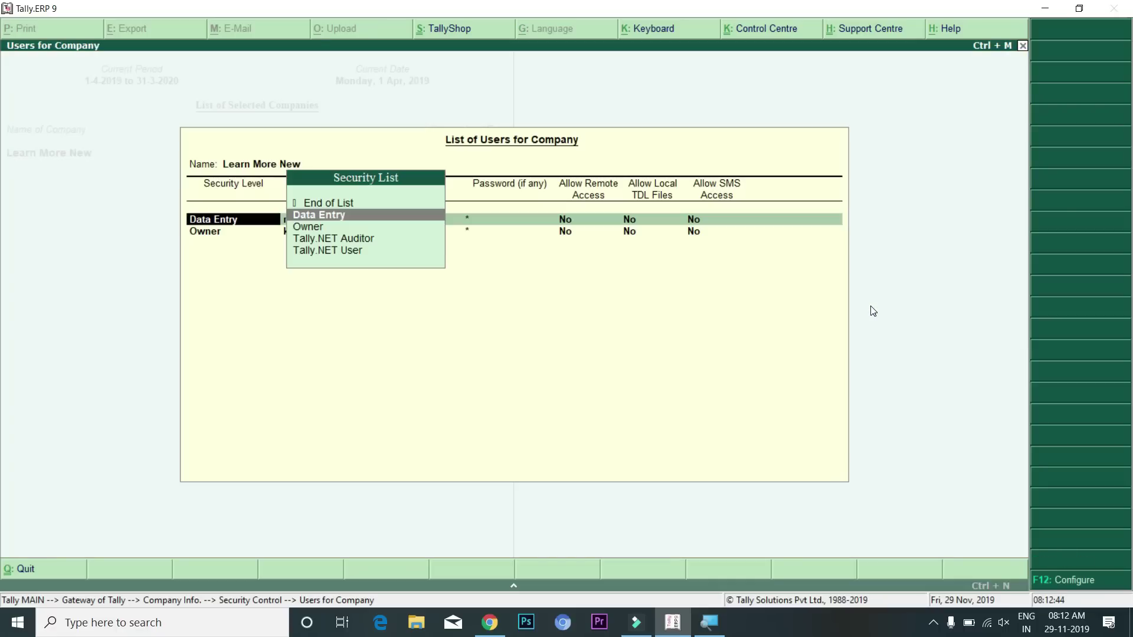
key("Escape")
key("Escape")
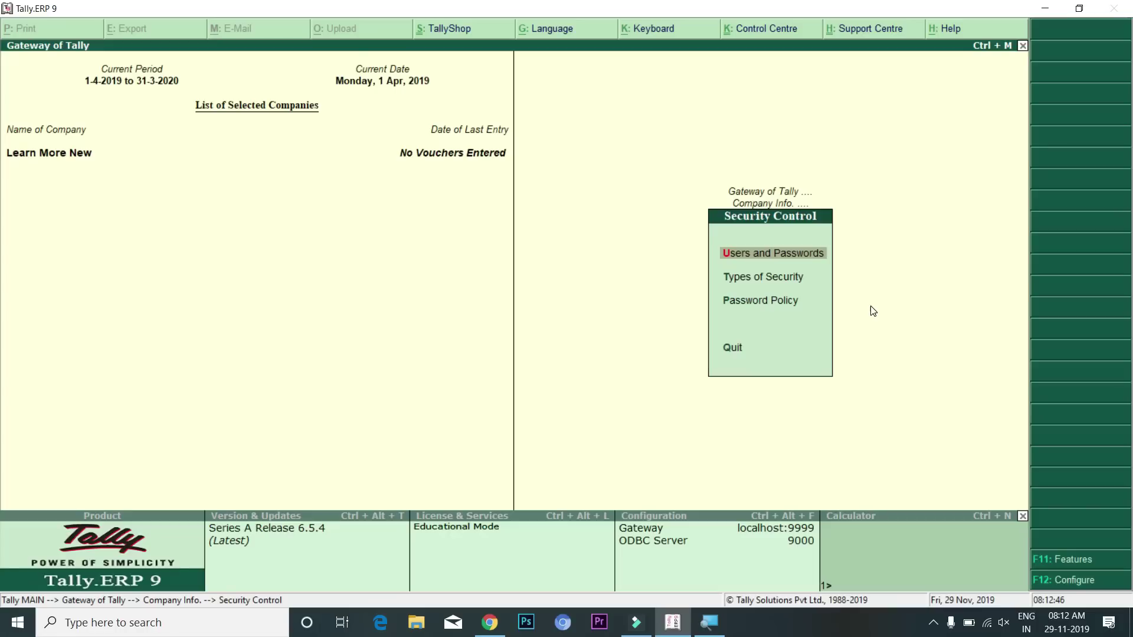
- Open the Data Entry level in Types of Security and keep Data Entry as its basic facilities
key("Down")
key("Return")
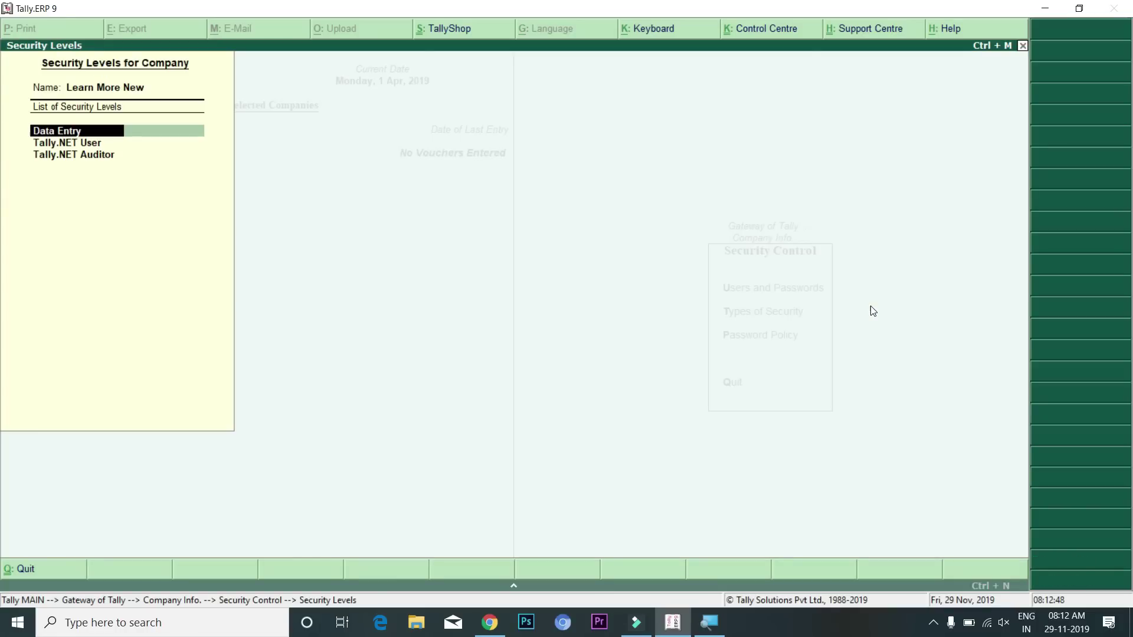
key("Return")
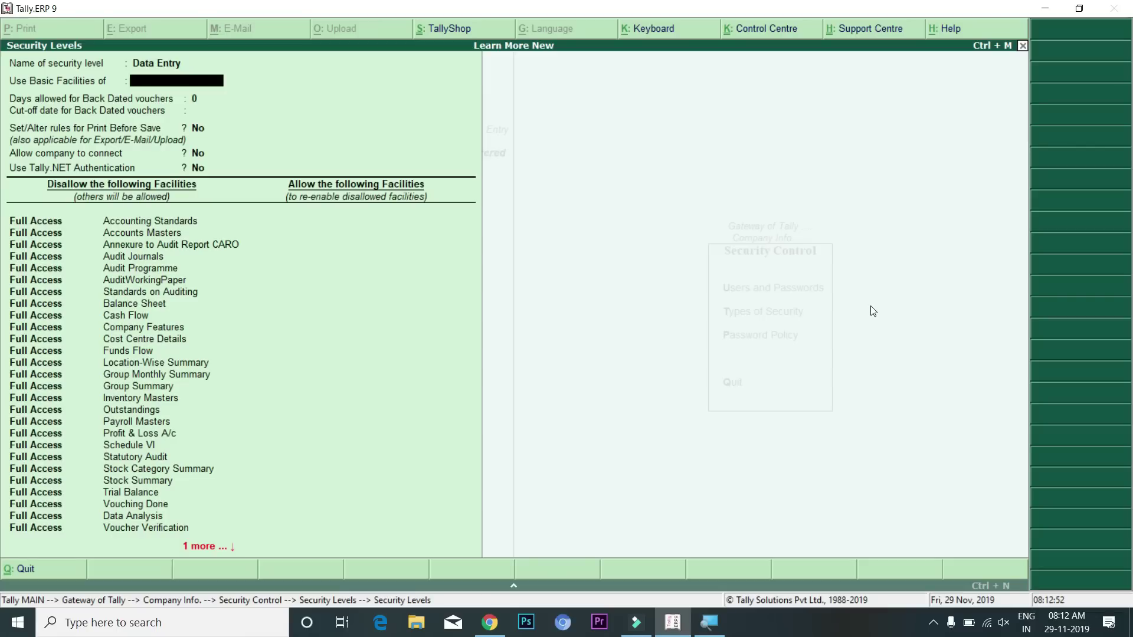
key("Return")
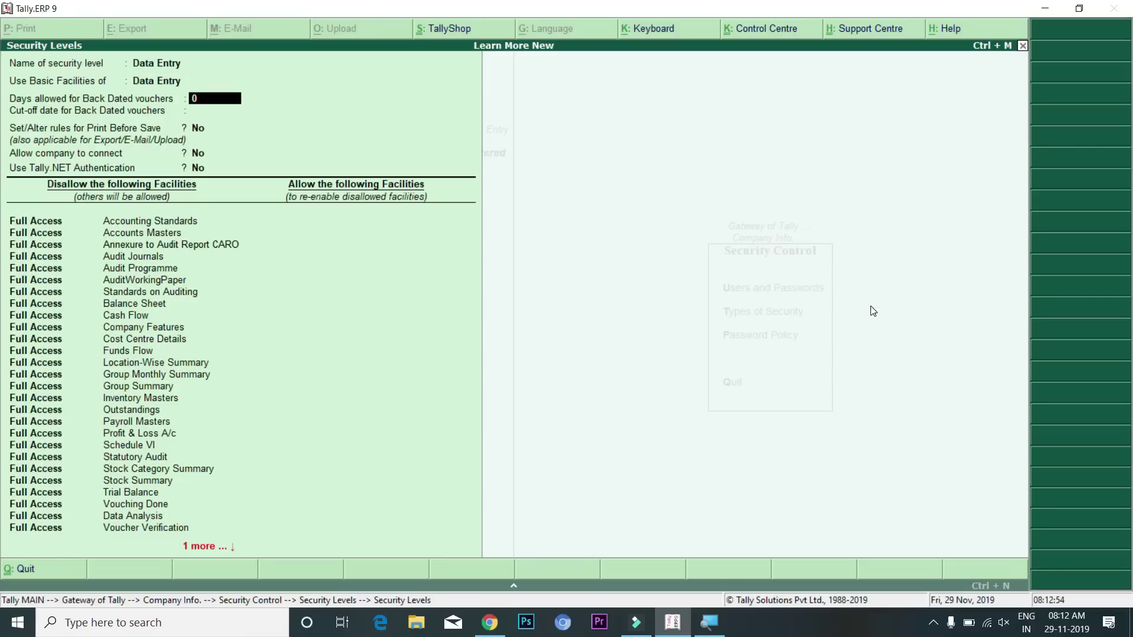
- Set the days allowed for back dated vouchers to 30 for the Data Entry level
key("BackSpace")
key("Return")
type("15")
key("Return")
key("Up")
type("30")
key("Return")
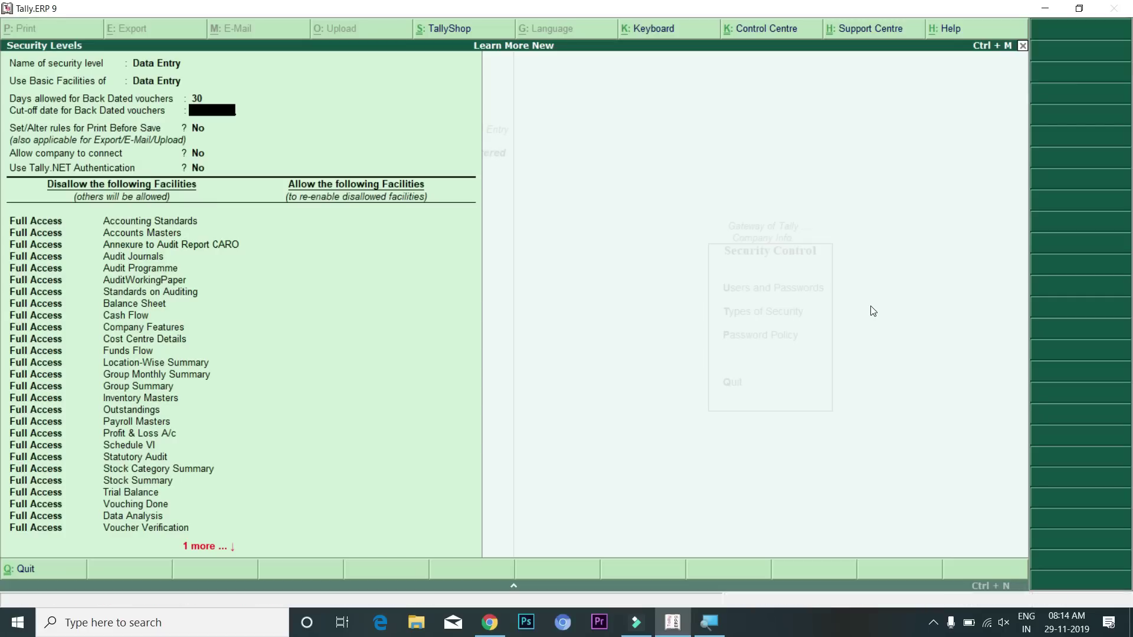
- Leave the cut-off date blank and keep Print Before Save rules, company connection and Tally.NET Authentication set to No
key("Return")
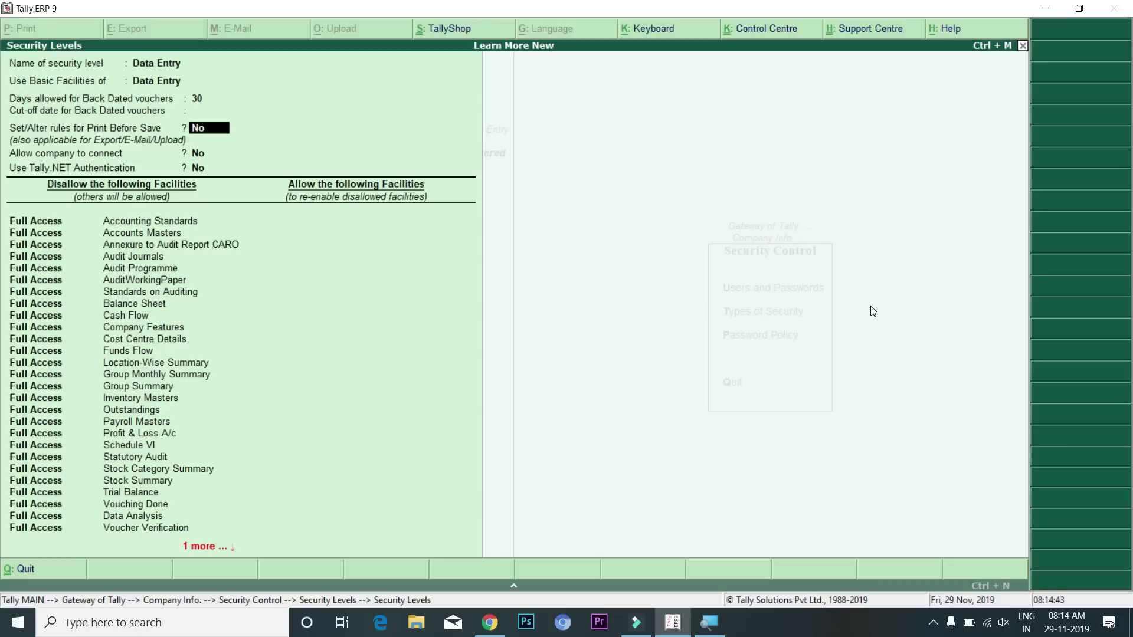
key("Return")
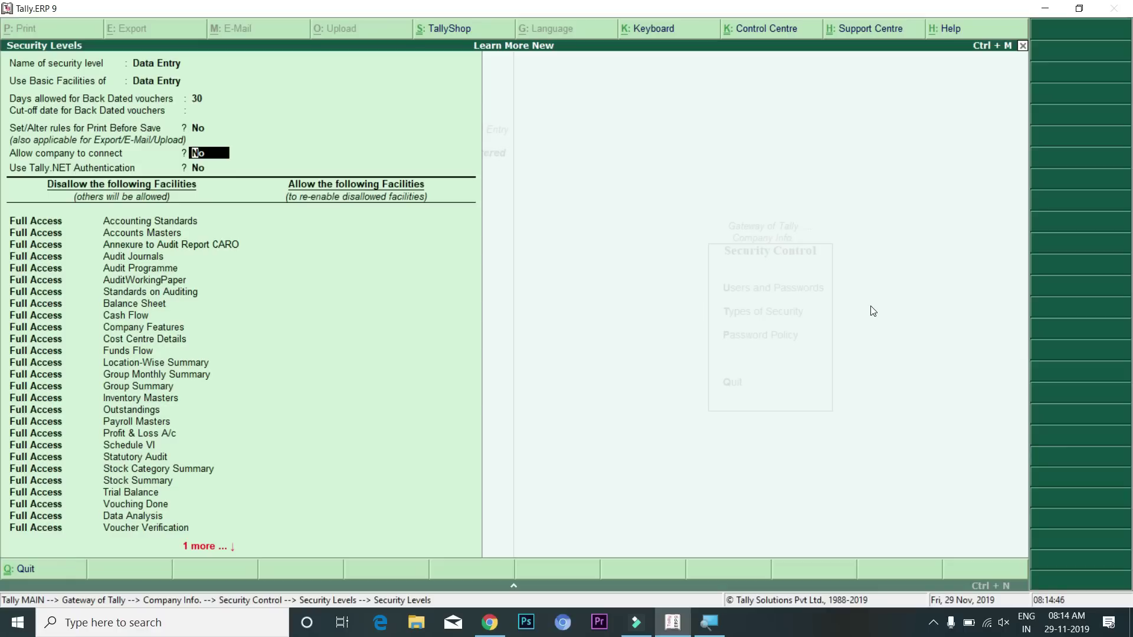
key("Return")
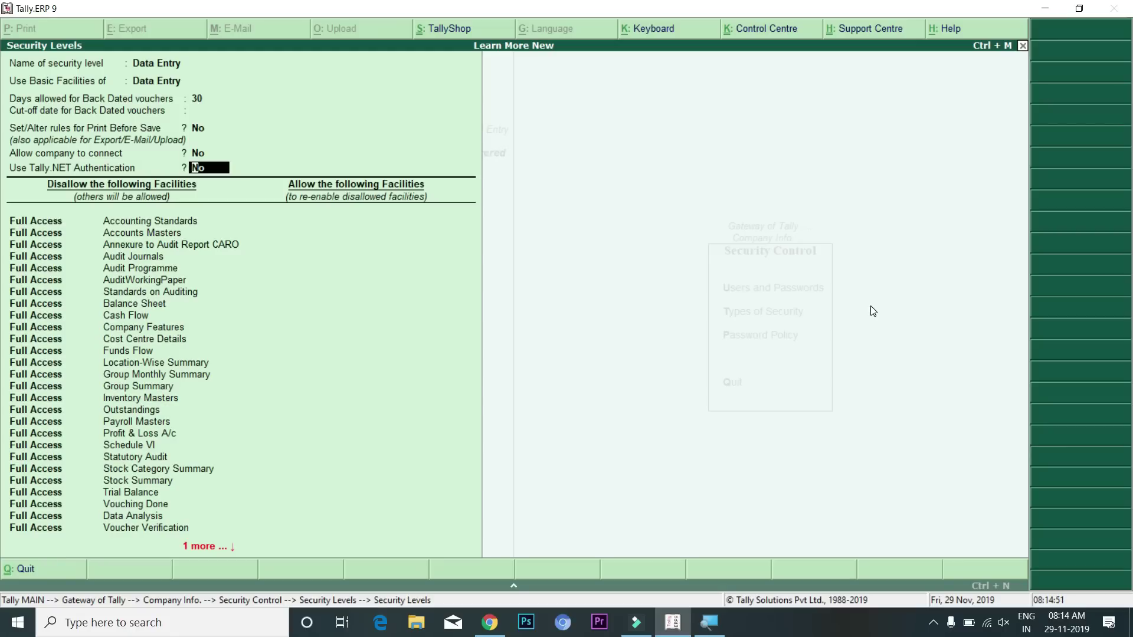
key("Up")
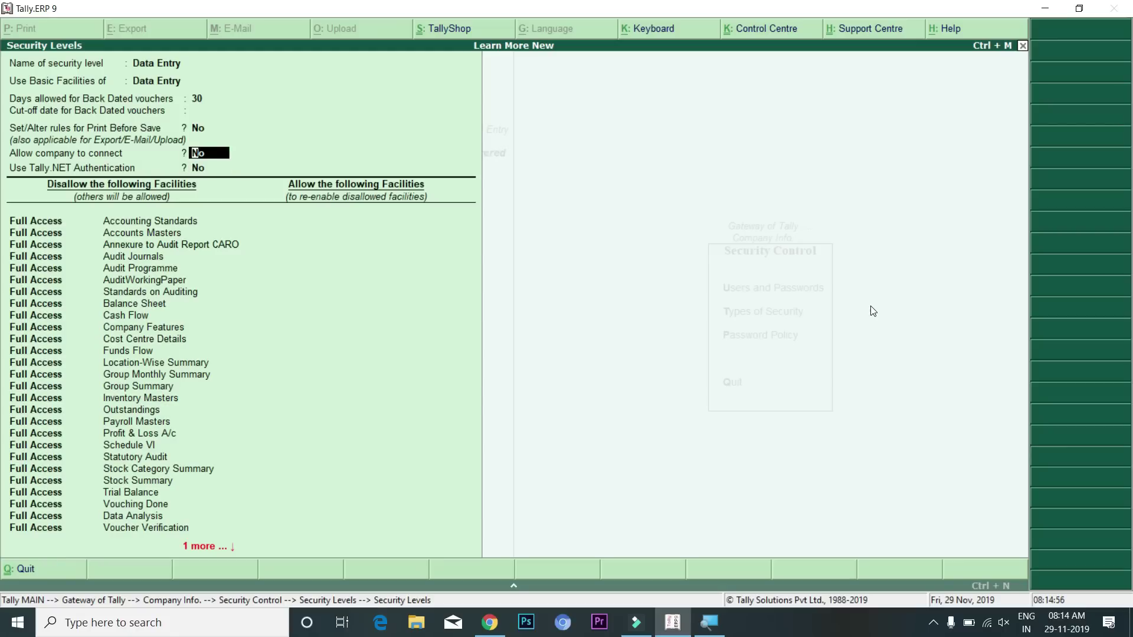
key("Return")
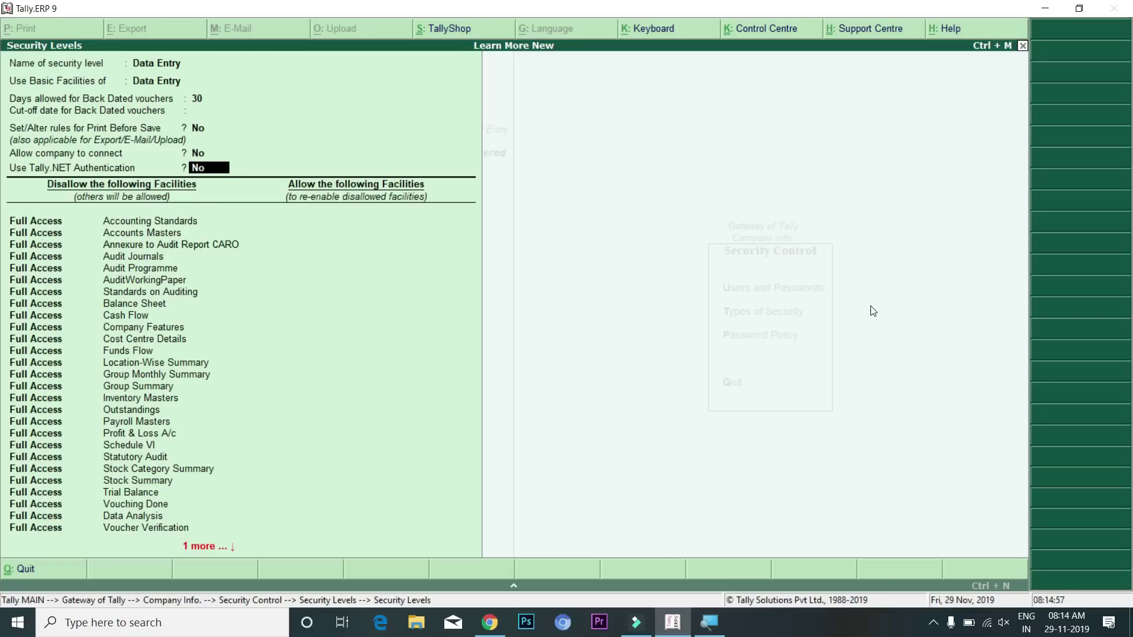
key("Return")
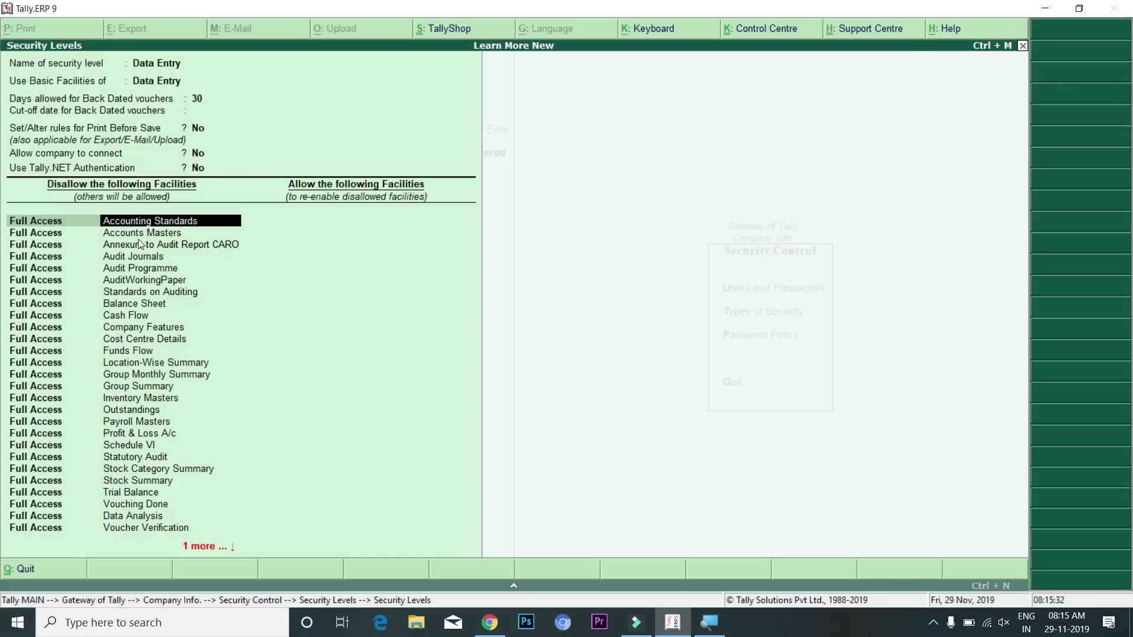
- Review the facilities disallowed for the Data Entry level, from Accounts Masters down to Statutory Audit
key("Down")
key("Return")
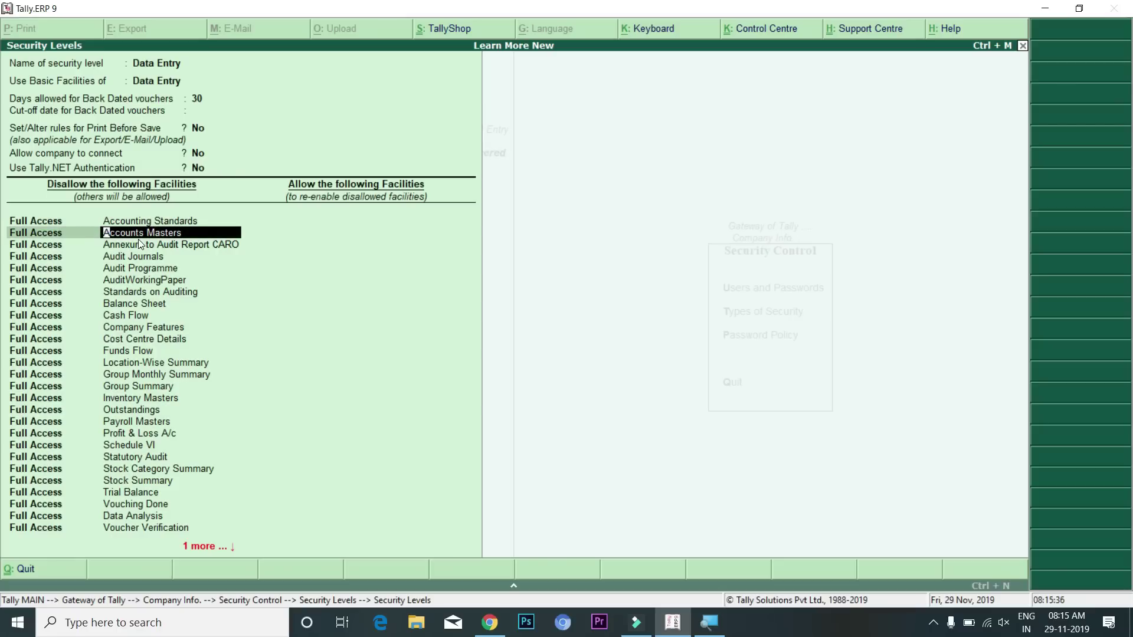
left_click(139, 239)
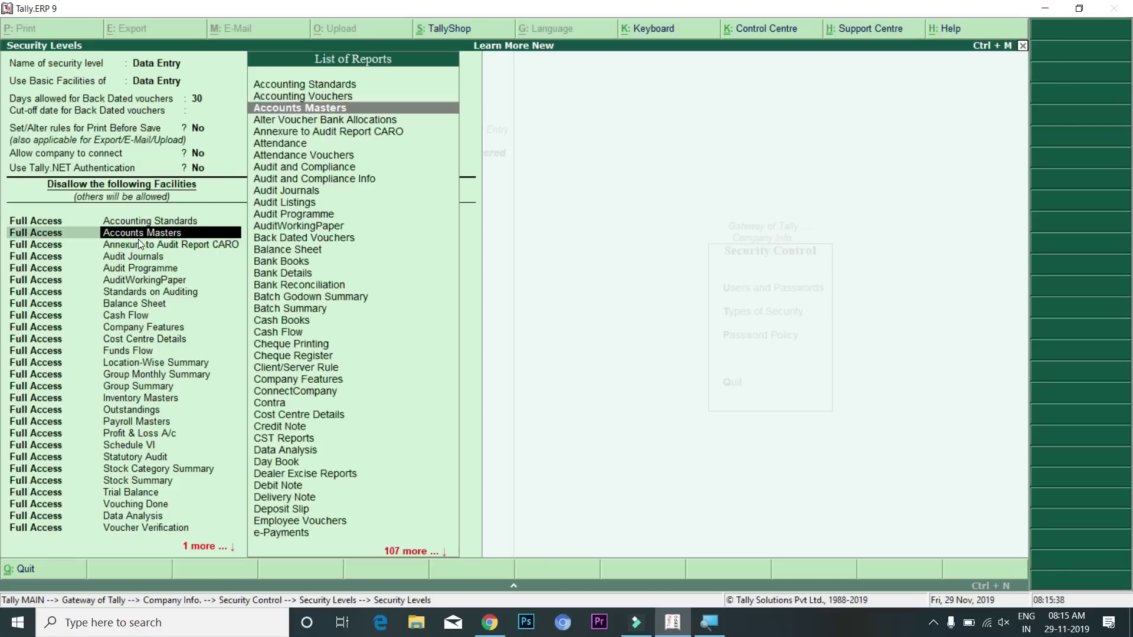
key("Return")
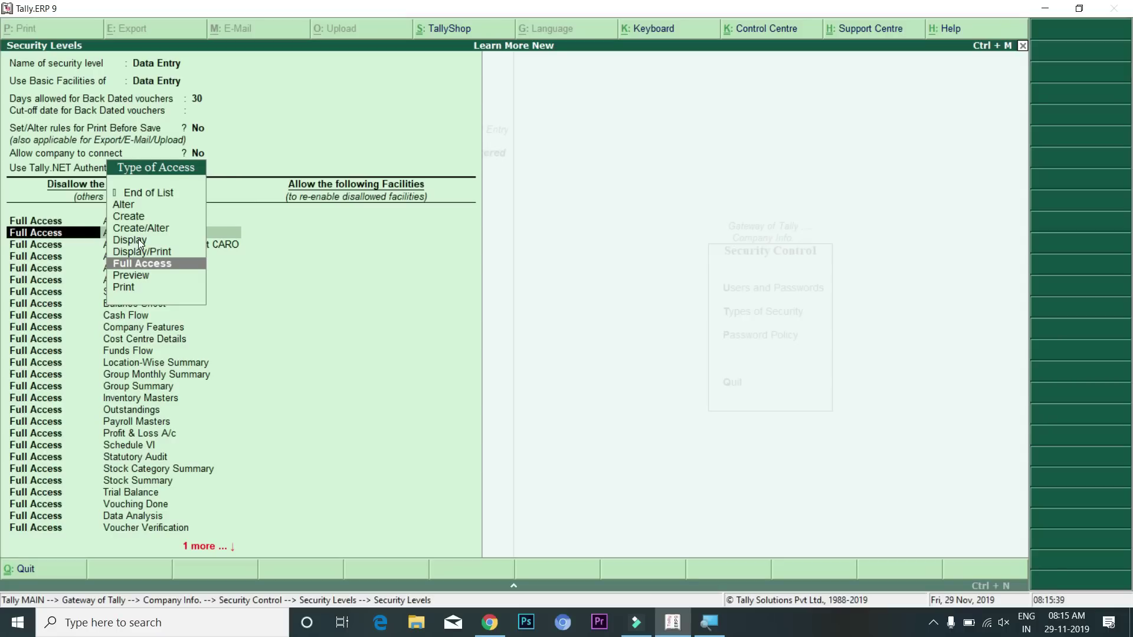
key("Return")
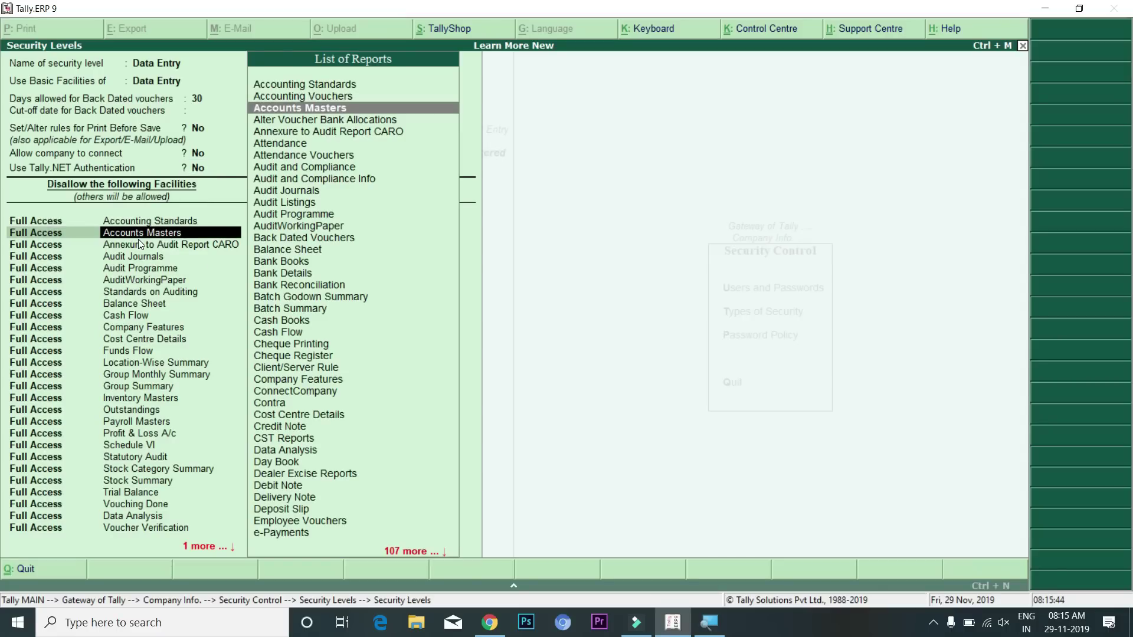
key("BackSpace")
key("Return")
key("Return")
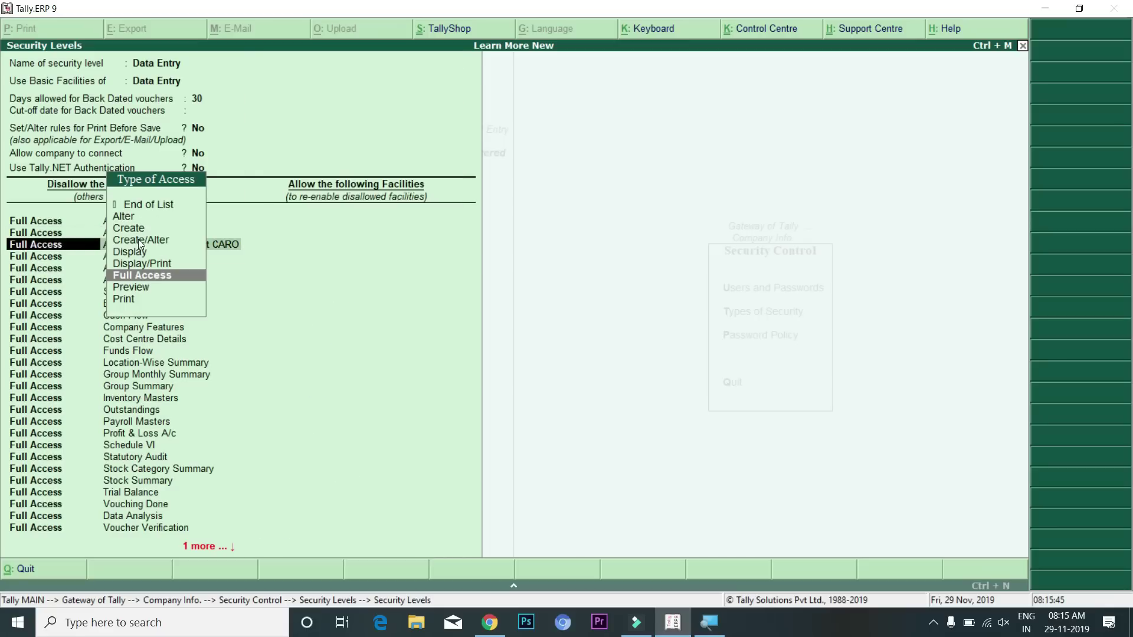
key("Return")
key("Down")
key("Down")
key("Down")
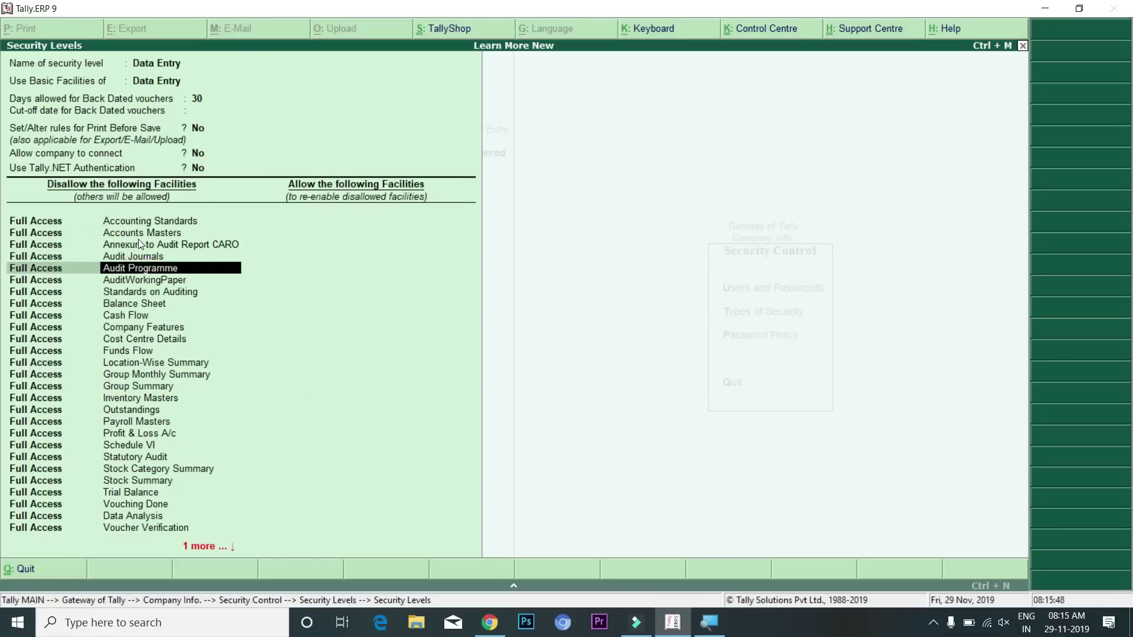
key("Down")
key("Down")
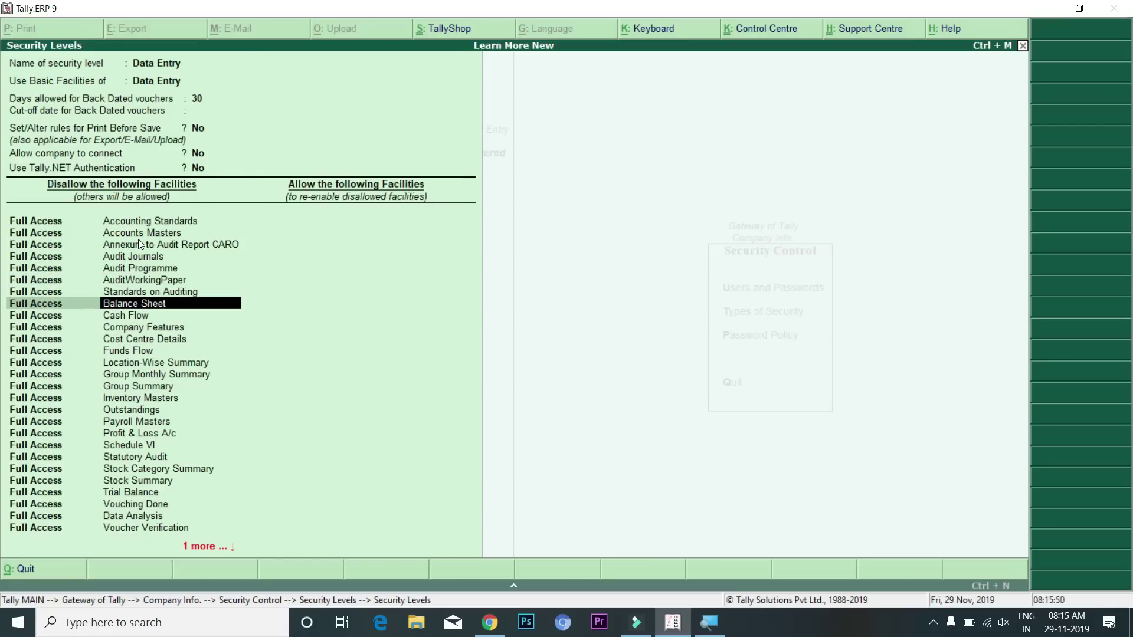
key("Return")
key("Return")
key("Return")
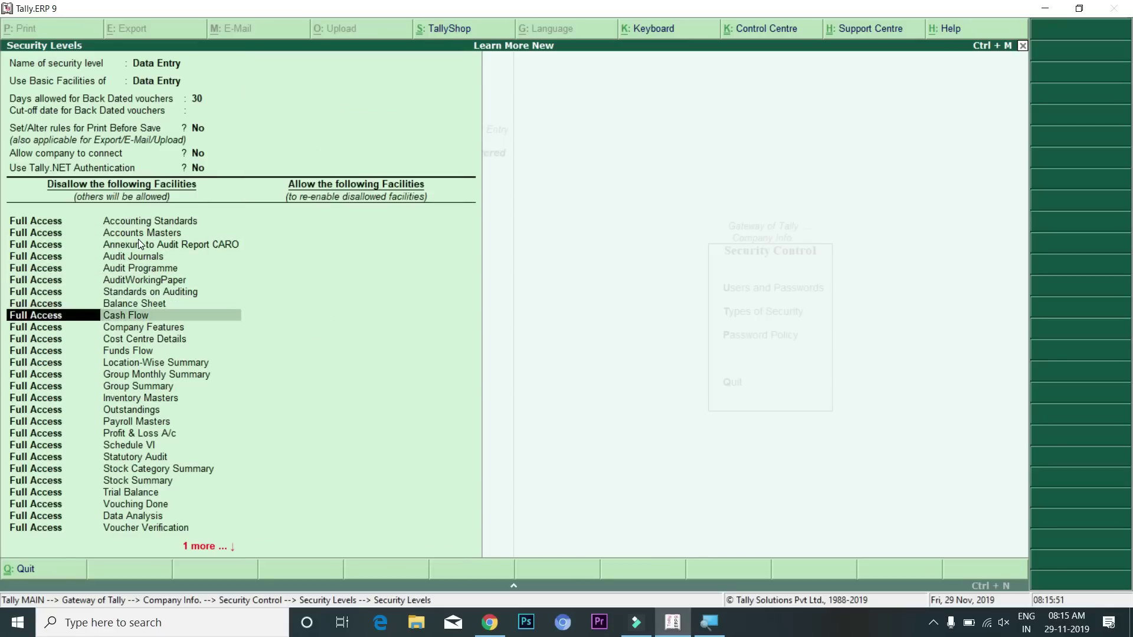
key("Return")
key("Down")
key("Down")
key("Down")
key("Down")
key("Down")
key("Down")
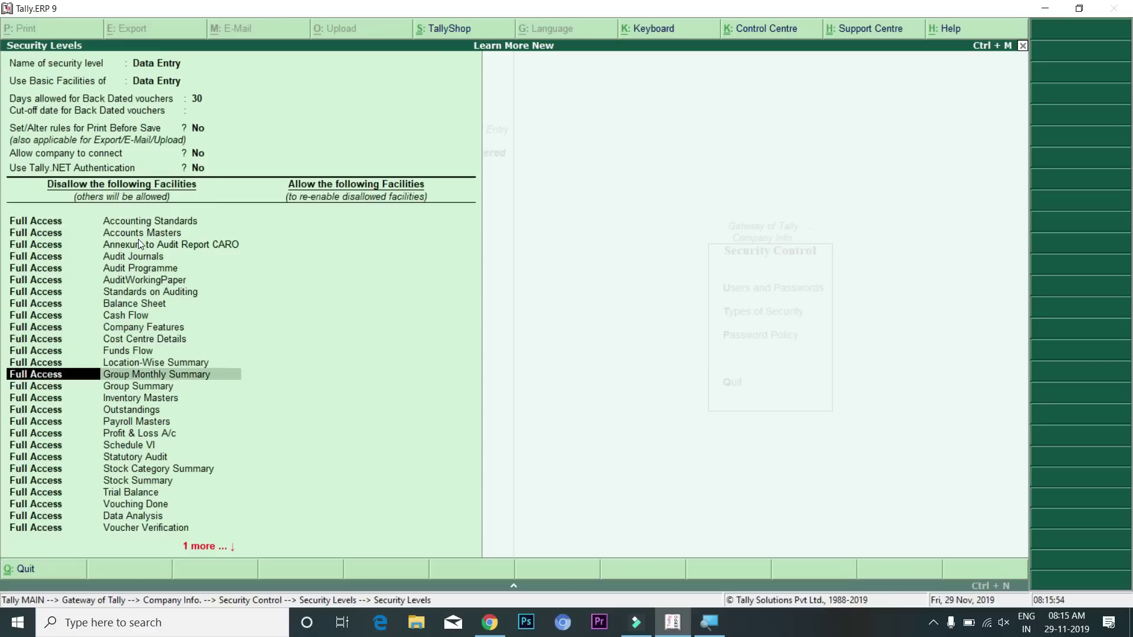
key("Down")
key("Down")
key("Down")
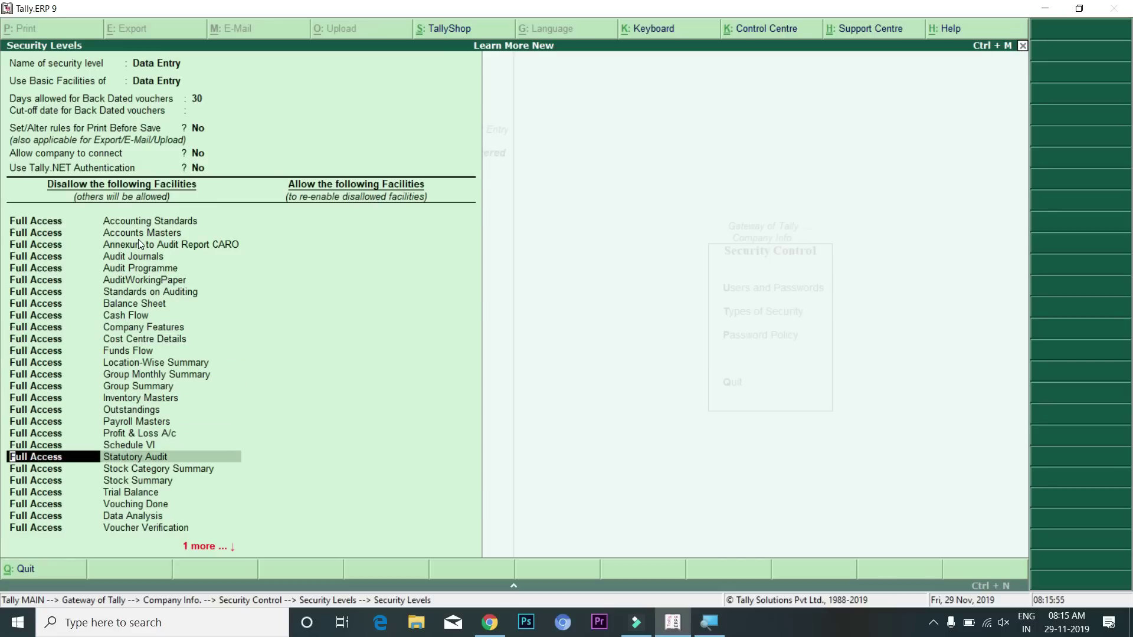
- Return to the disallowed Accounts Masters entry and examine its types of access, from Alter to Print, ending on Full Access
key("Return")
key("BackSpace")
key("BackSpace")
key("BackSpace")
key("BackSpace")
key("BackSpace")
key("BackSpace")
key("BackSpace")
key("BackSpace")
key("BackSpace")
key("BackSpace")
key("BackSpace")
key("BackSpace")
key("BackSpace")
key("BackSpace")
key("BackSpace")
key("BackSpace")
key("BackSpace")
key("BackSpace")
key("BackSpace")
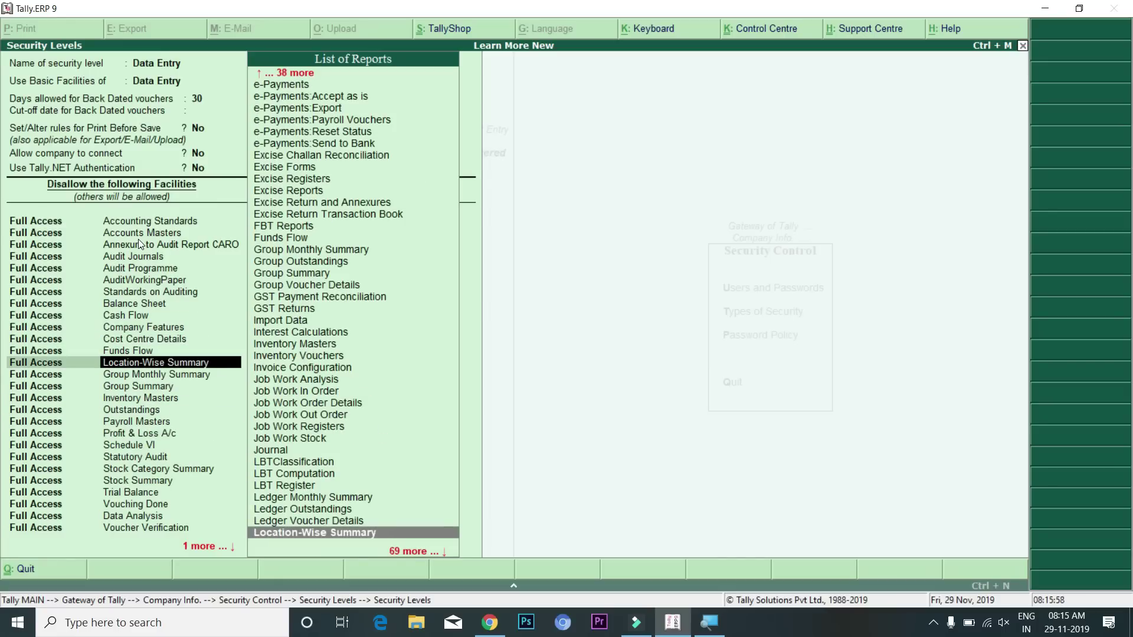
key("BackSpace")
key("BackSpace")
key("BackSpace")
key("BackSpace")
key("BackSpace")
key("BackSpace")
key("BackSpace")
key("BackSpace")
key("BackSpace")
key("BackSpace")
key("BackSpace")
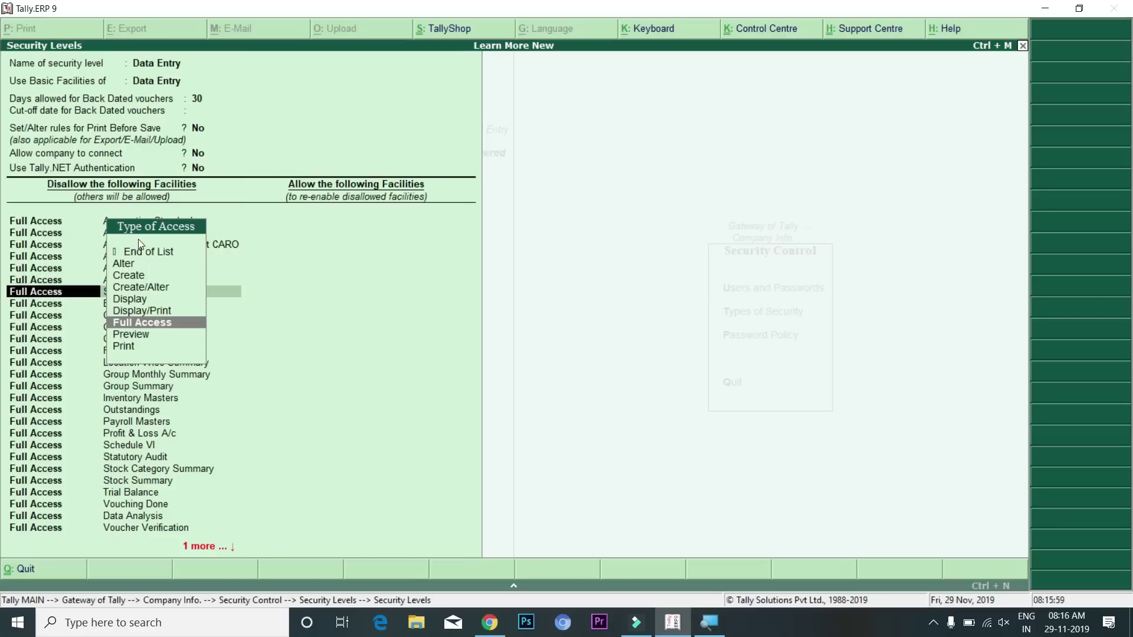
key("BackSpace")
key("BackSpace")
key("BackSpace")
key("BackSpace")
key("BackSpace")
key("BackSpace")
key("BackSpace")
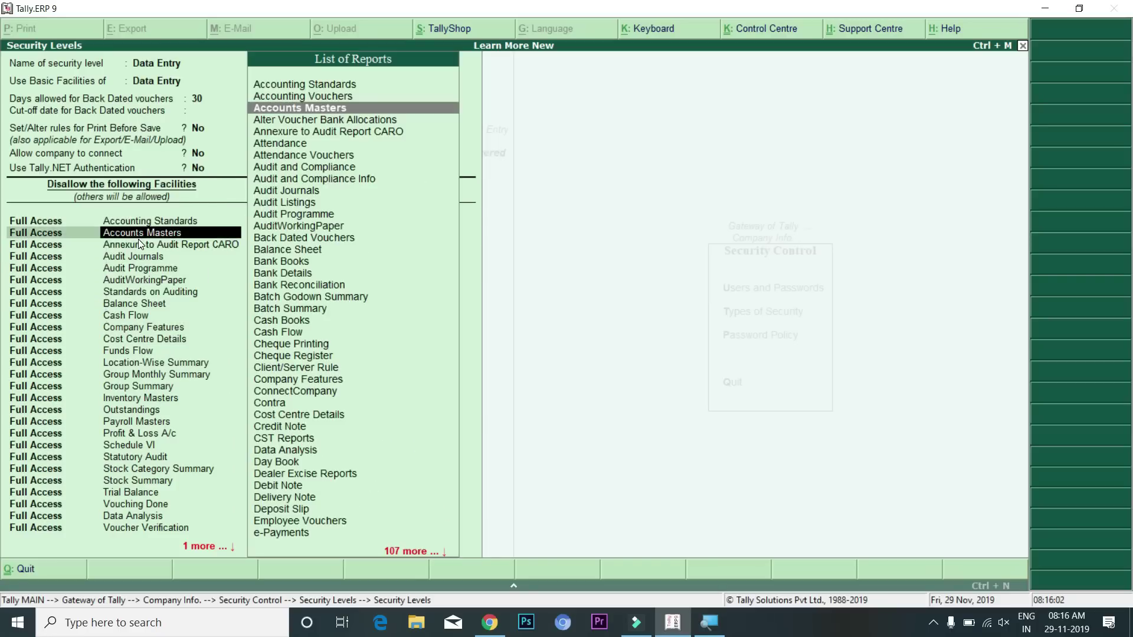
key("Return")
key("BackSpace")
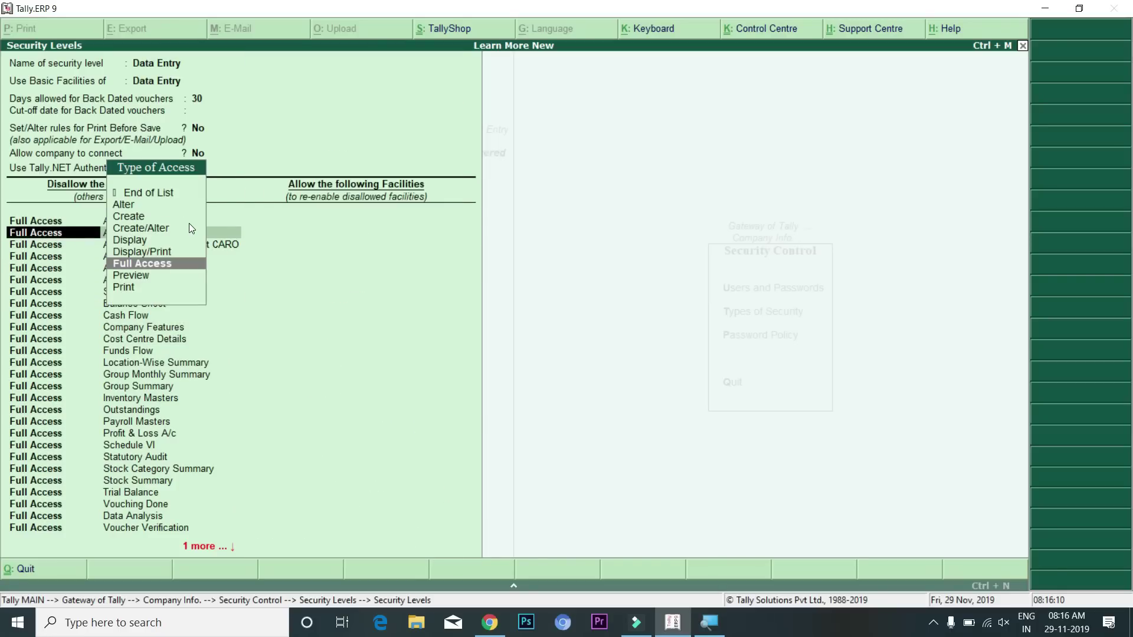
key("Up")
key("Up")
key("Up")
key("Up")
key("Up")
key("Down")
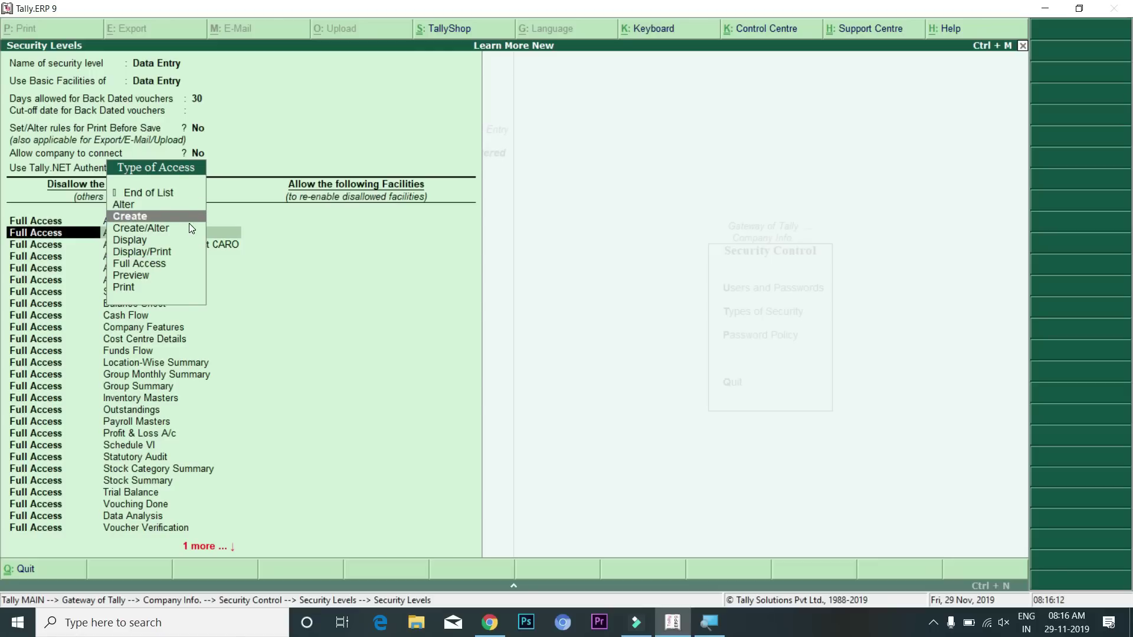
key("Up")
key("Up")
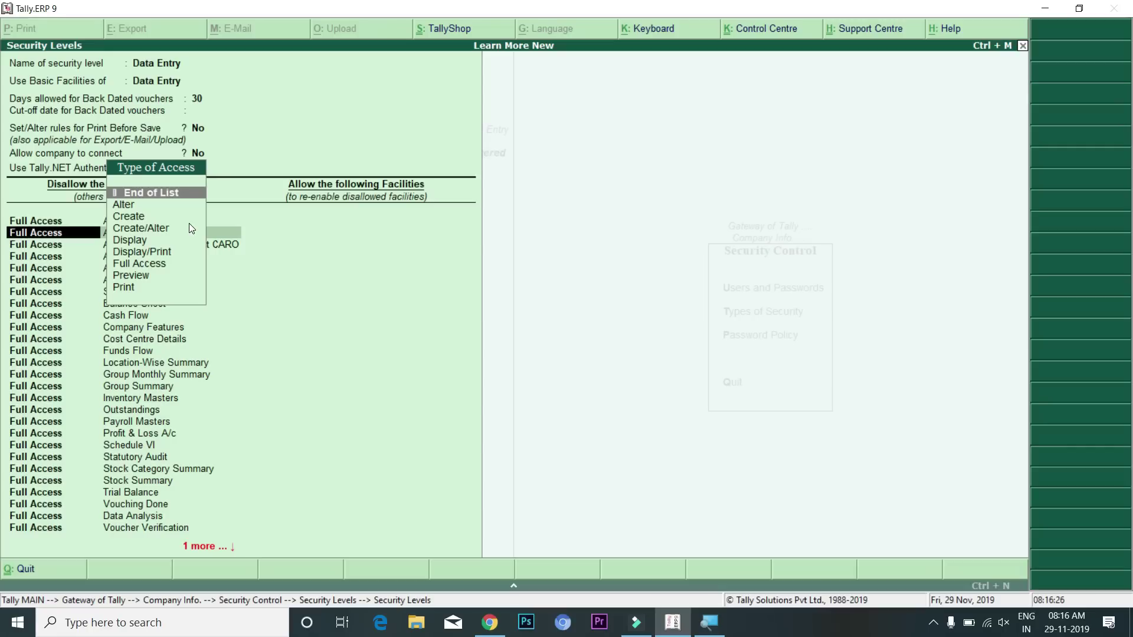
key("Down")
key("Down")
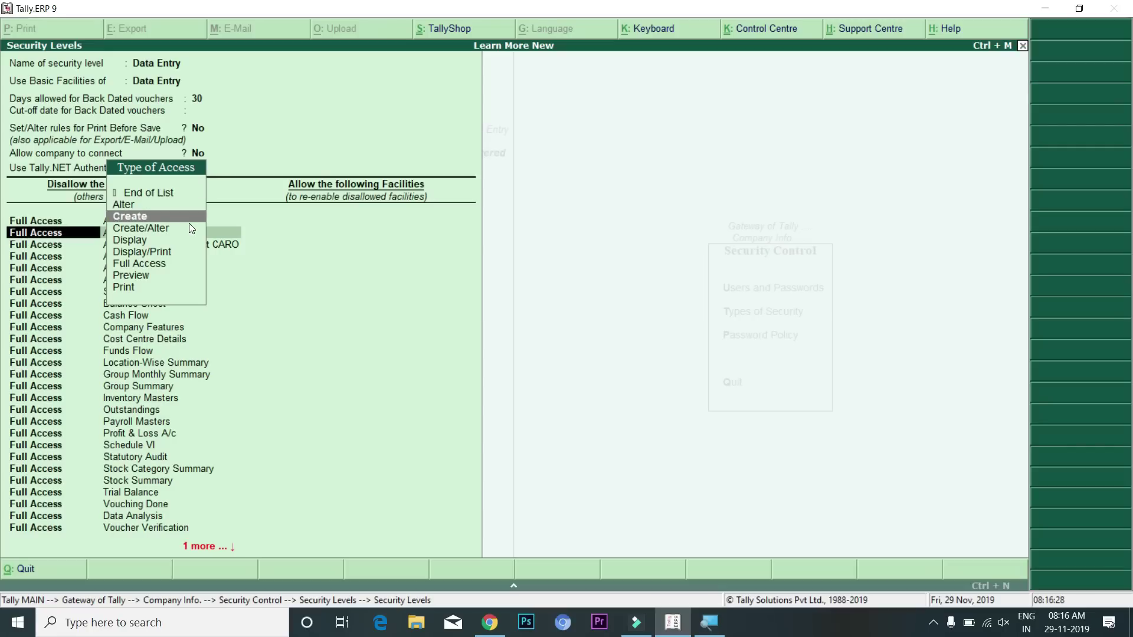
key("Down")
key("Down")
key("Down")
key("Down")
key("Down")
key("Down")
key("Up")
key("Down")
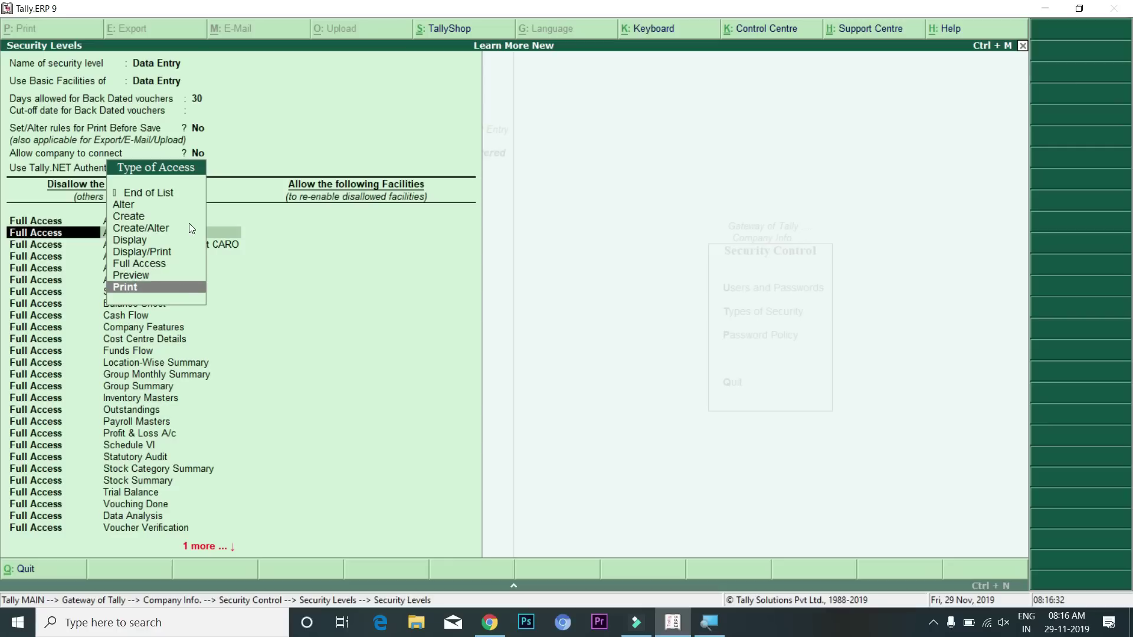
key("Up")
key("Up")
key("Up")
key("Down")
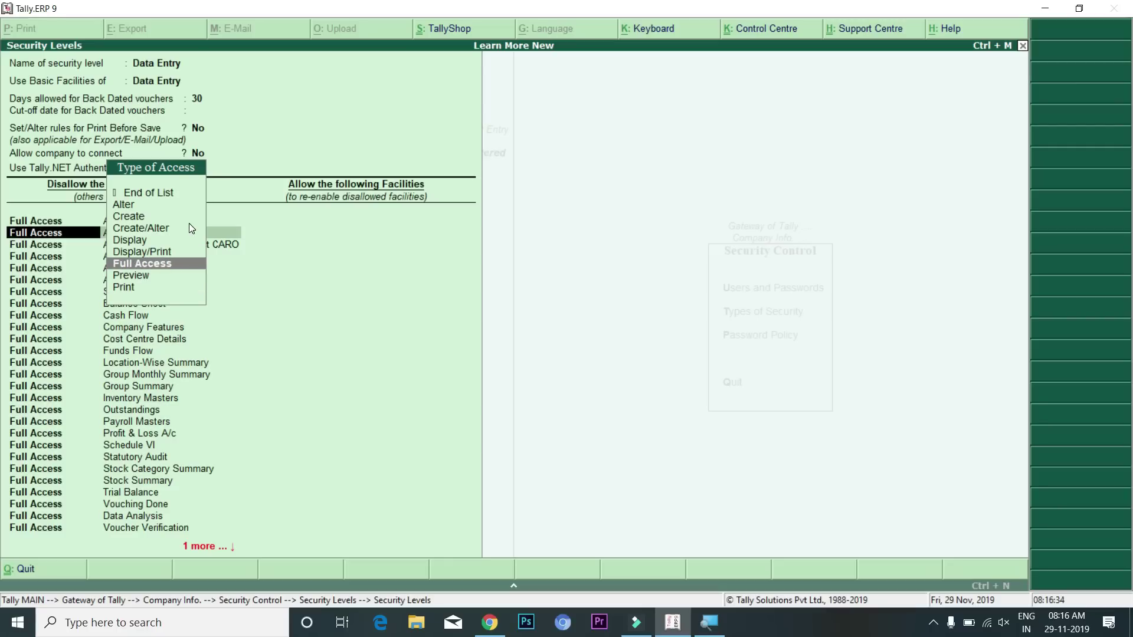
key("Down")
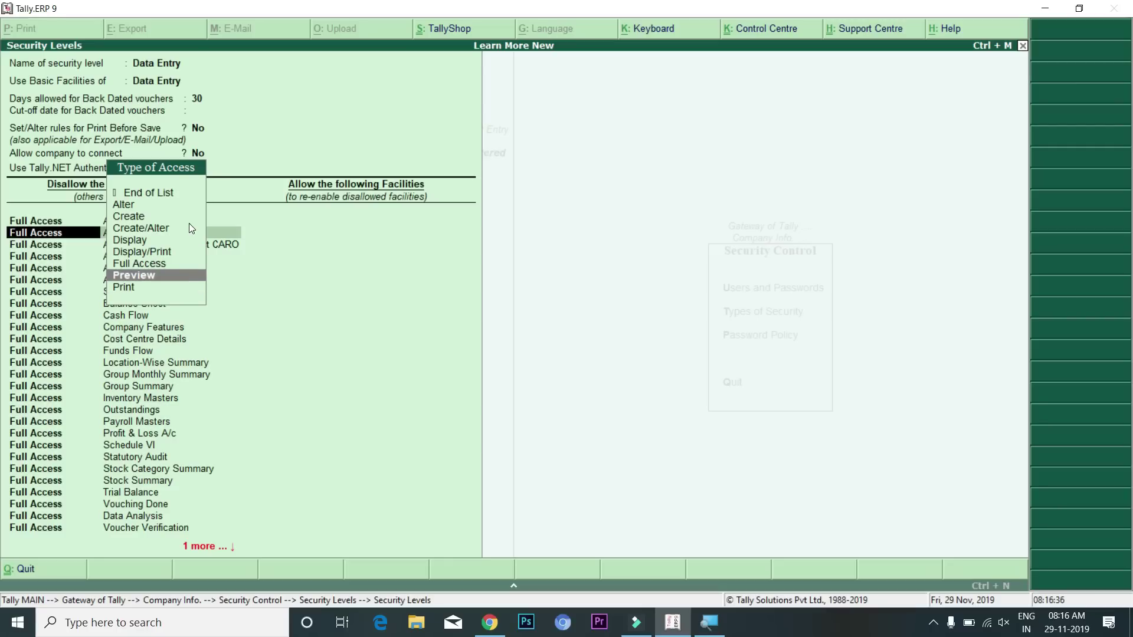
key("Up")
key("Up")
key("Up")
key("Up")
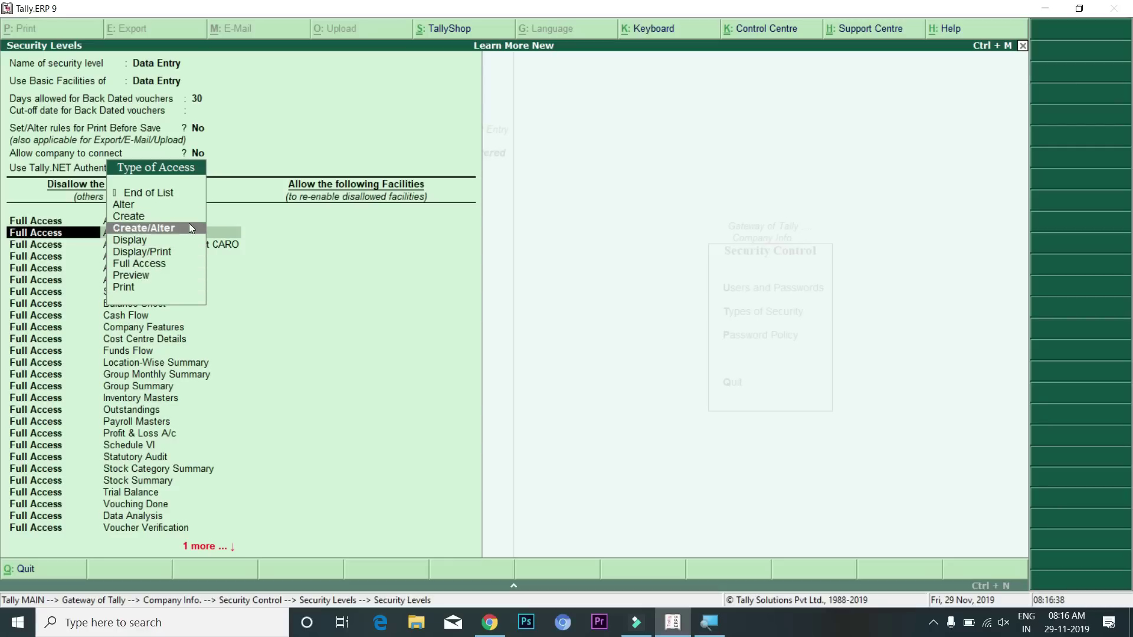
key("Up")
key("Up")
key("Down")
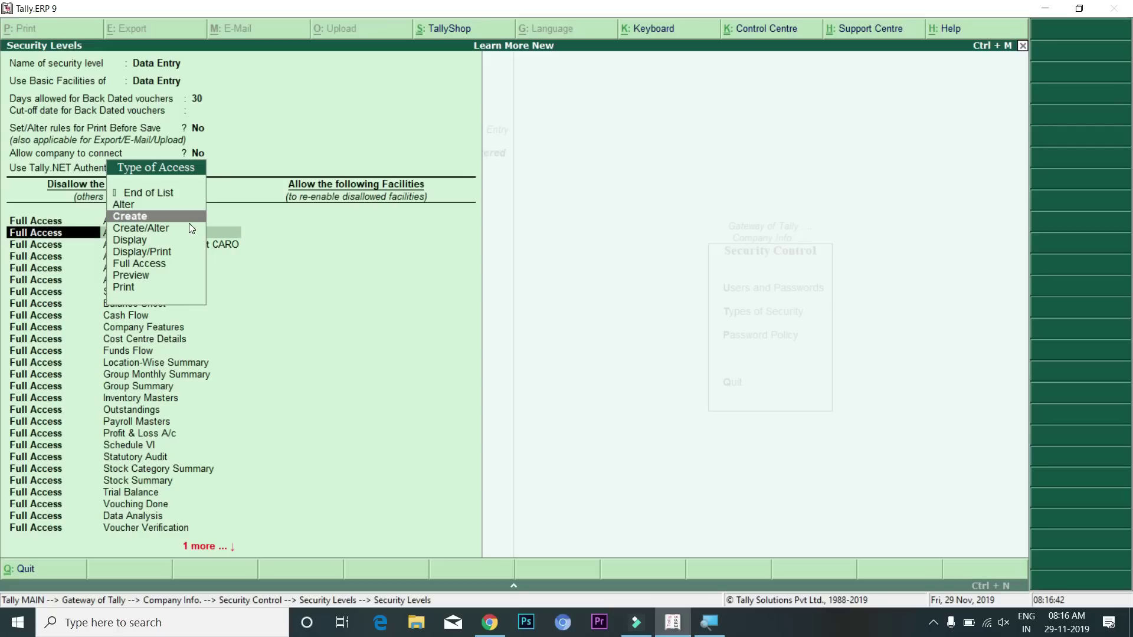
key("Up")
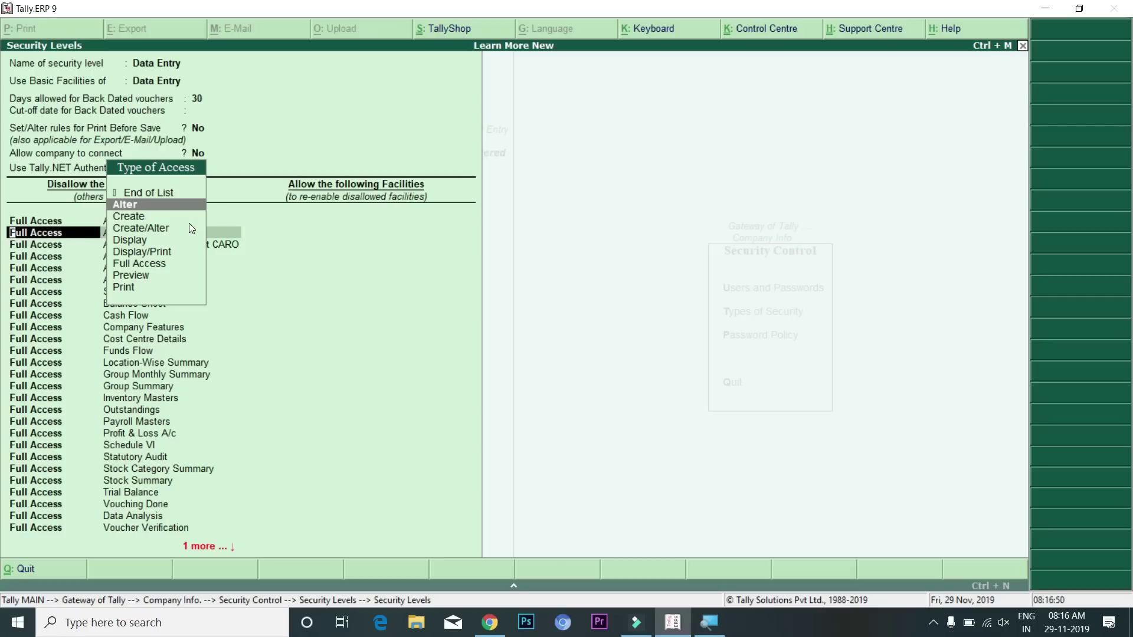
key("Down")
key("Down")
key("Down")
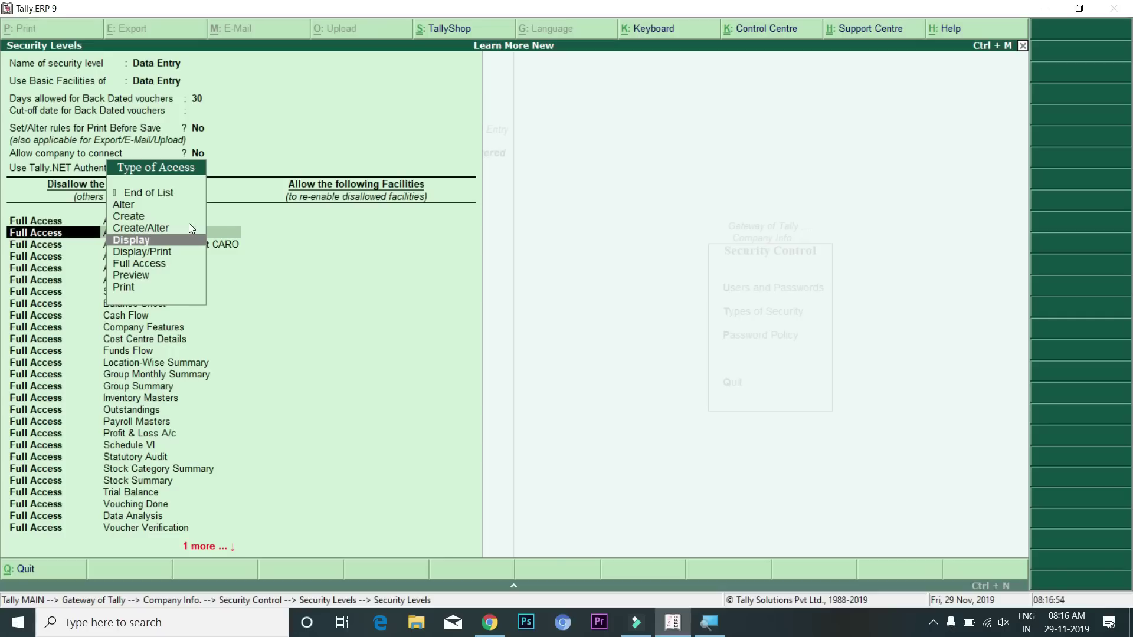
key("Up")
key("Up")
key("Up")
key("Up")
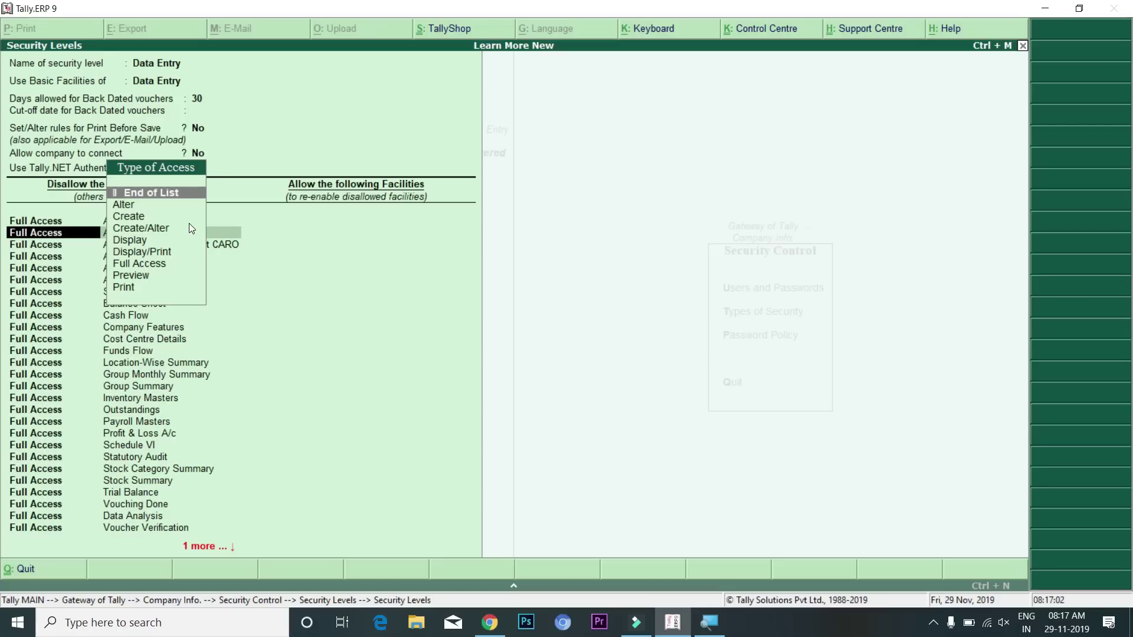
key("Down")
key("Down")
key("Down")
key("Down")
key("Down")
key("Down")
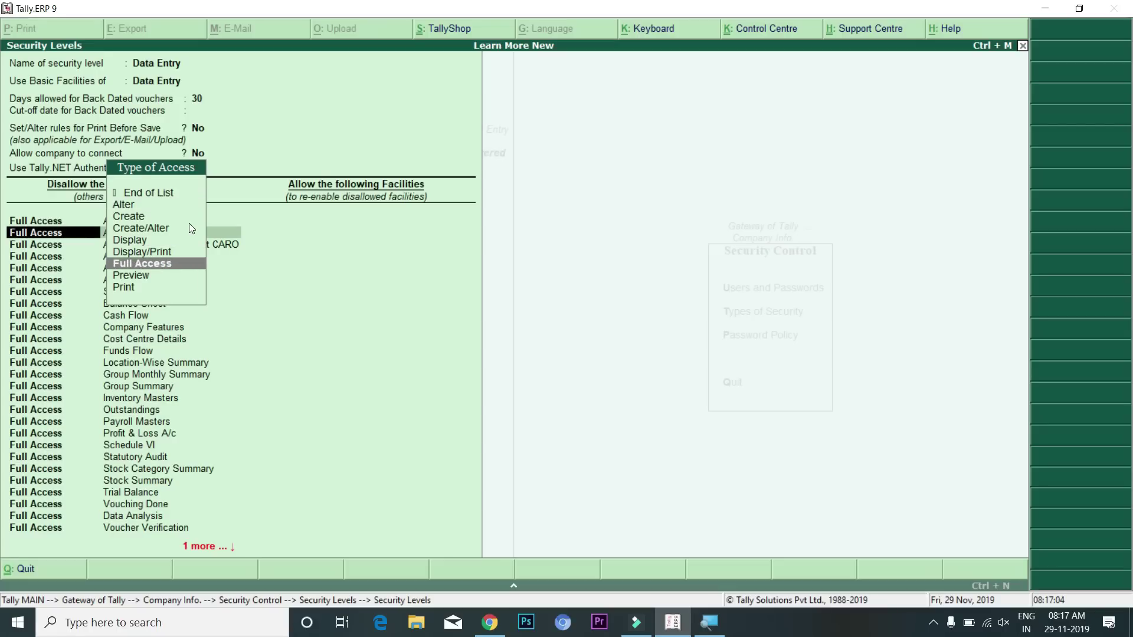
- Keep Full Access for Accounts Masters, leave the remaining disallowed facilities as they are through Back Dated Vouchers, and accept the Data Entry level
key("Return")
key("Return")
key("Return")
key("Return")
key("Return")
key("Return")
key("Return")
key("Return")
key("Return")
key("Return")
key("Return")
key("Return")
key("Return")
key("Return")
key("Return")
key("Return")
key("Return")
key("Return")
key("Return")
key("Return")
key("Return")
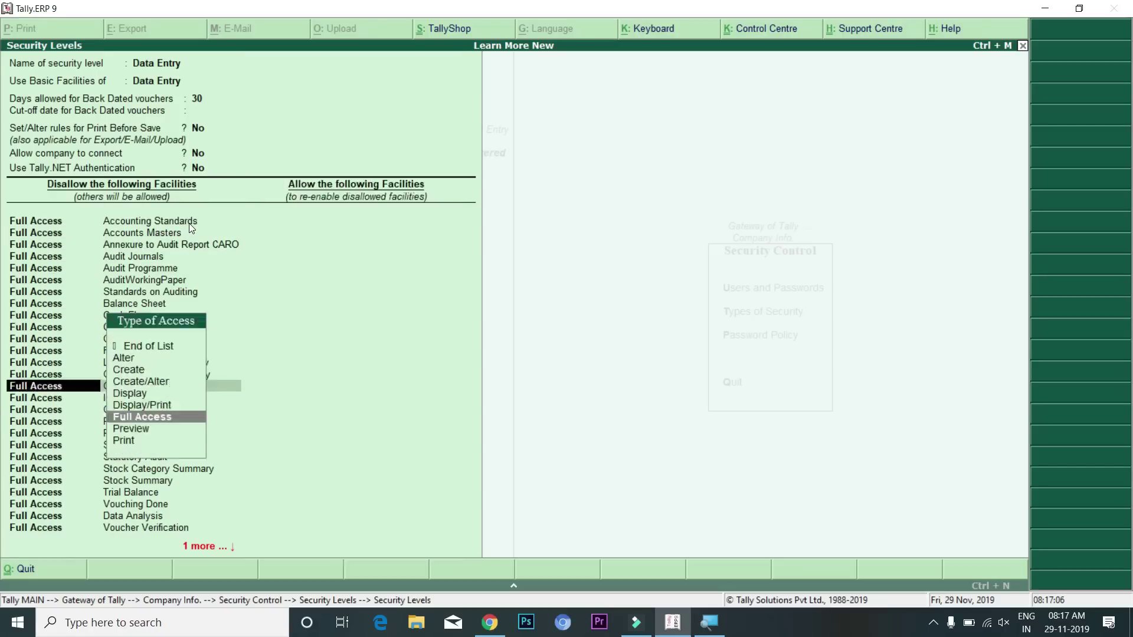
key("Return")
key("Return")
key("Return")
key("Return")
key("Return")
key("Return")
key("Return")
key("Return")
key("Return")
key("Return")
key("Return")
key("Return")
key("Return")
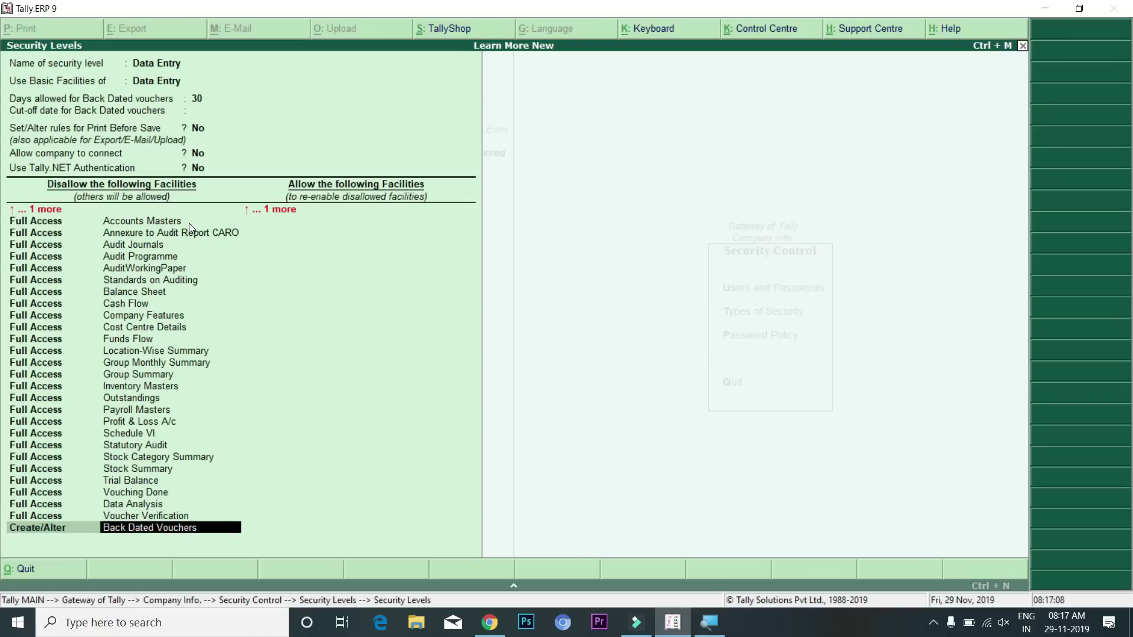
key("Return")
key("Return")
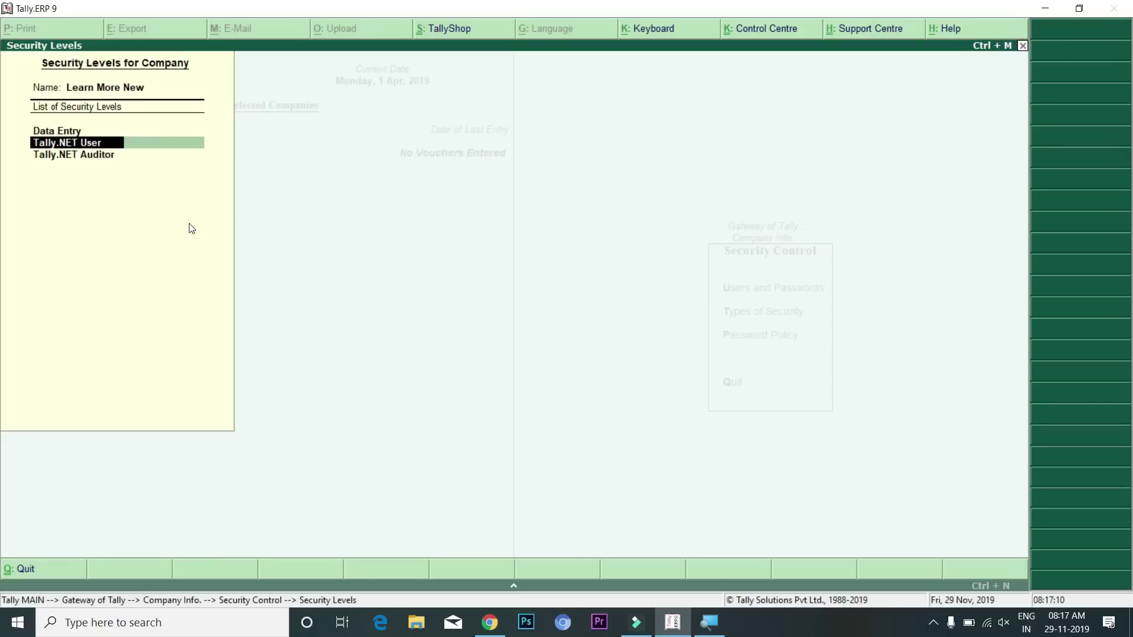
- Reopen the Data Entry level and add a re-enabled facility with Full Access to a report matching "Ba"
key("Up")
key("Return")
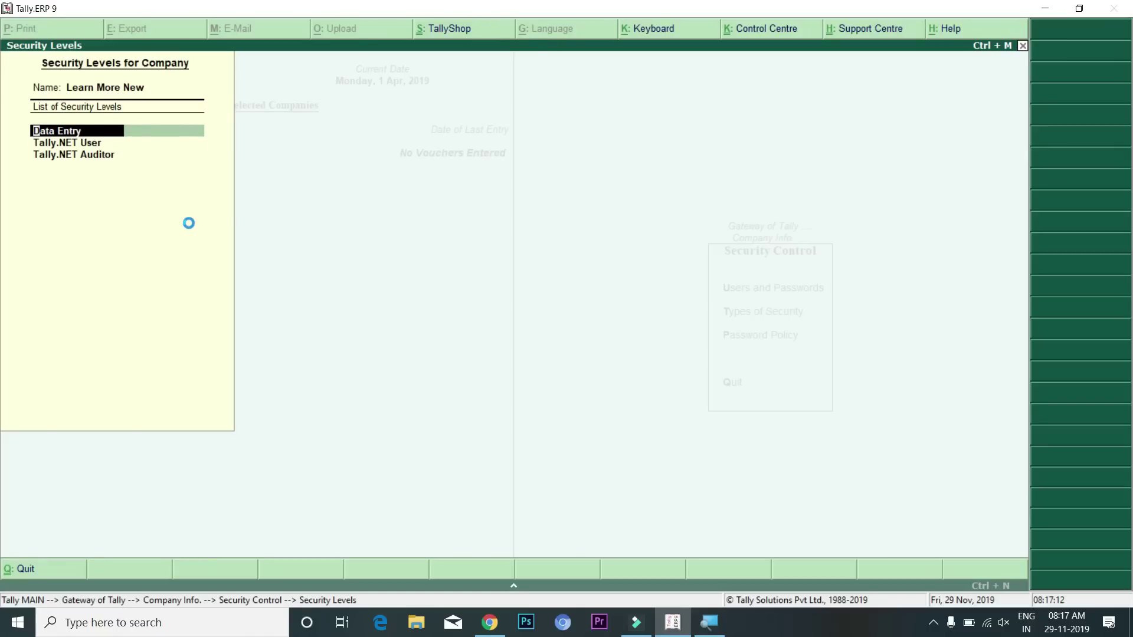
key("Return")
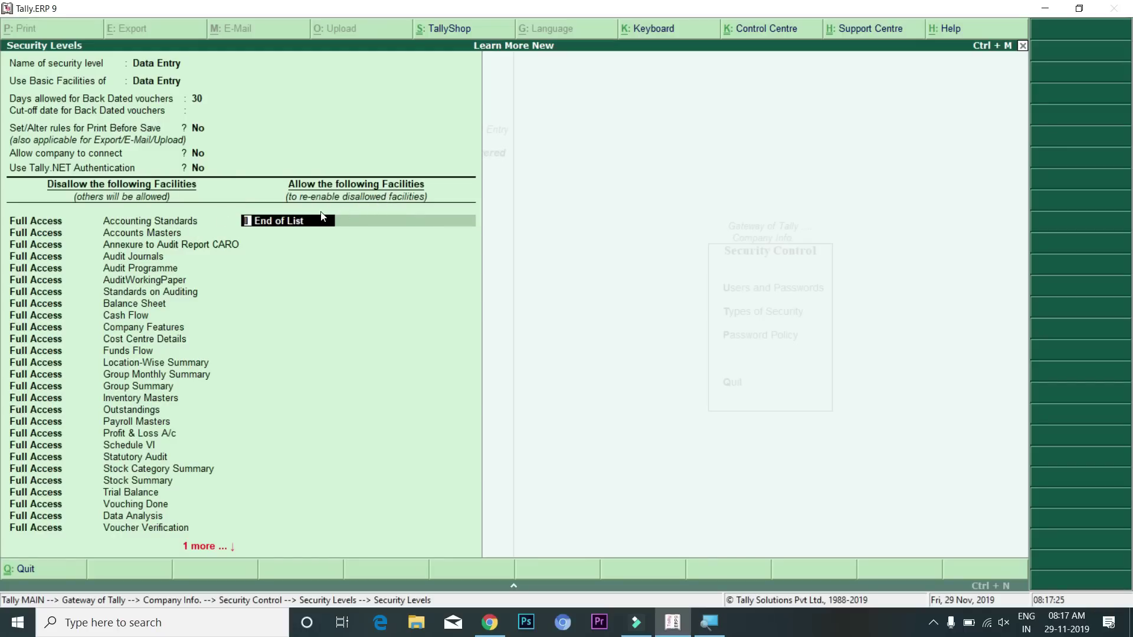
type("F")
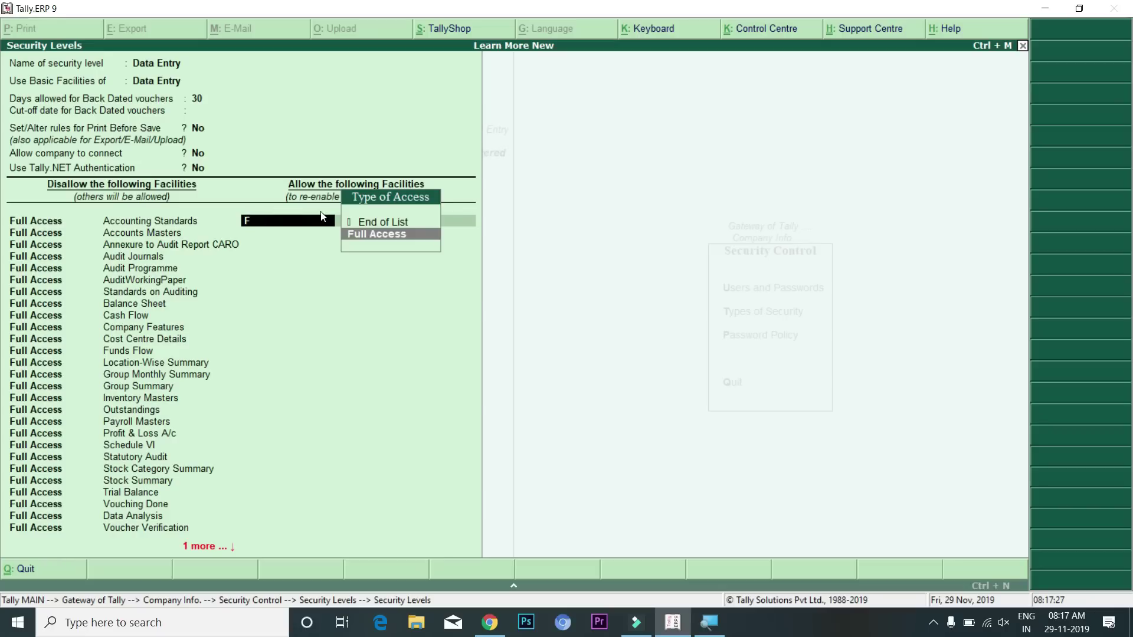
key("Return")
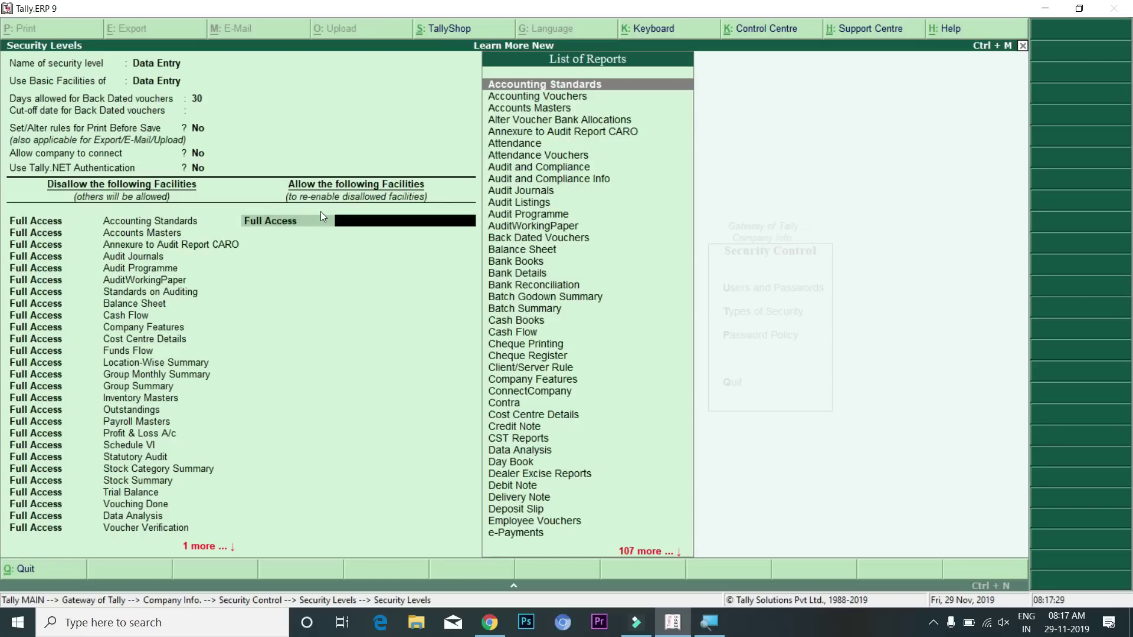
type("Ba")
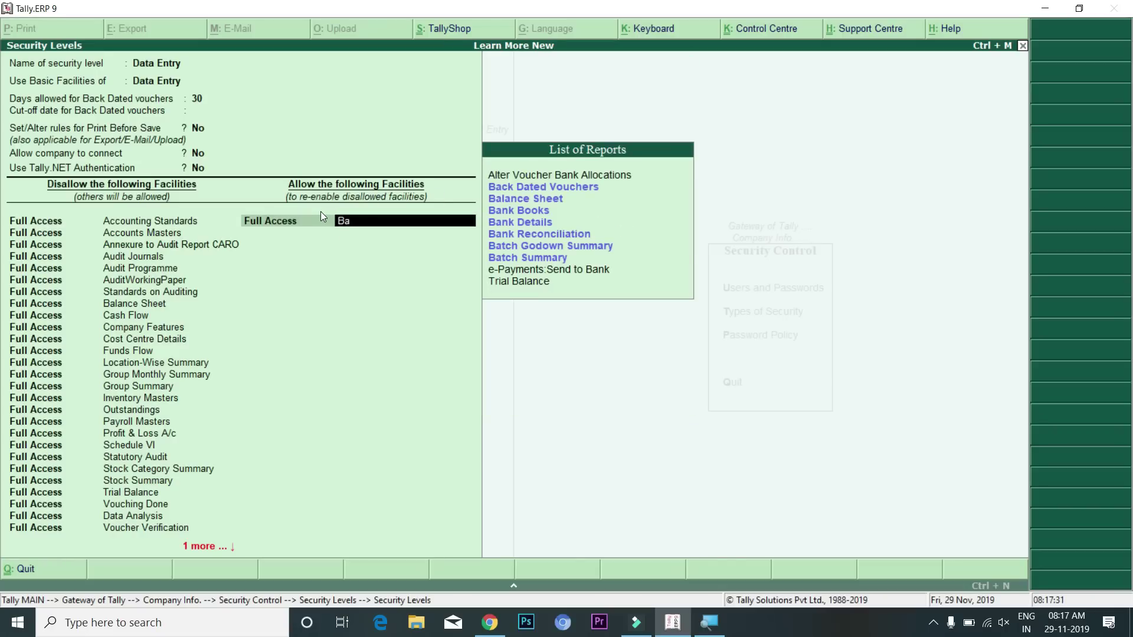
key("Down")
key("Return")
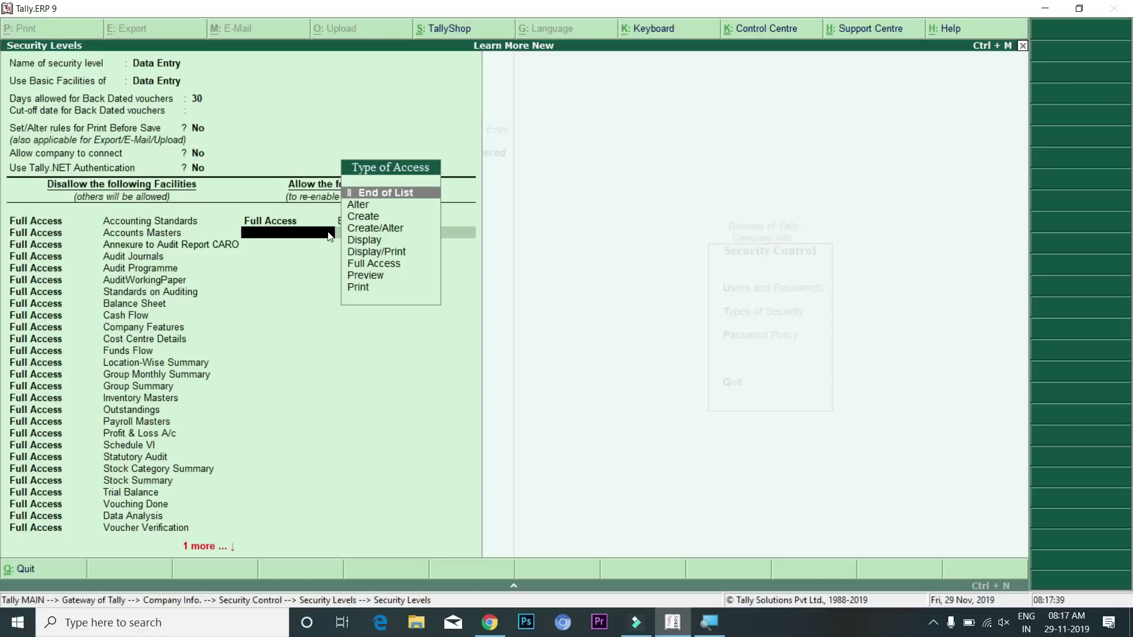
- Accept the Data Entry level, leave Security Control and shut the Learn More New company
key("Escape")
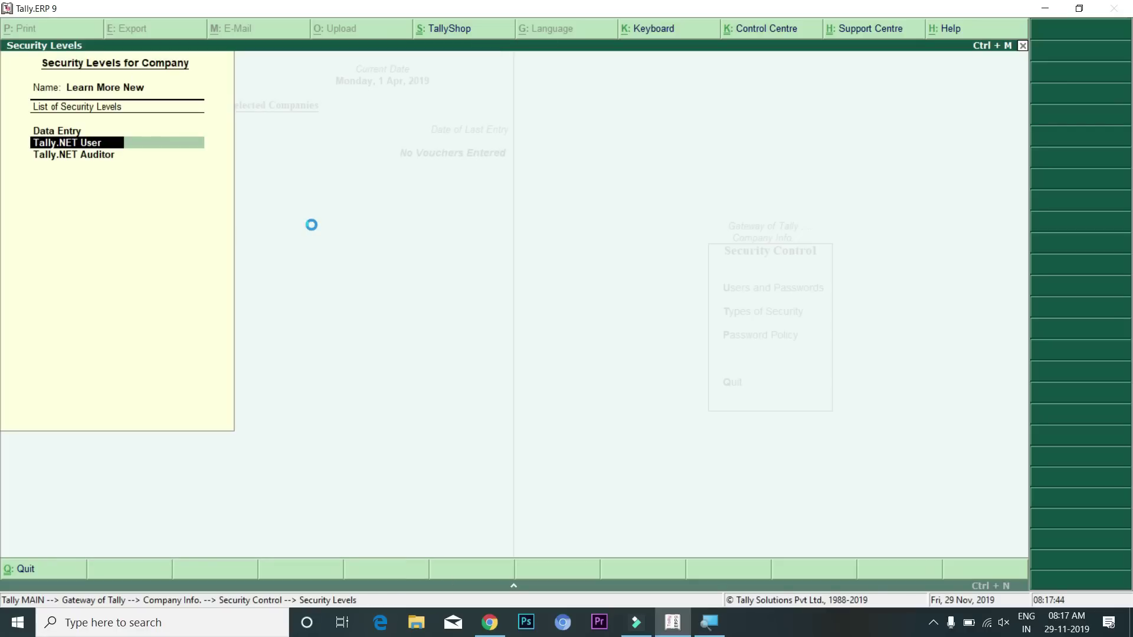
key("Escape")
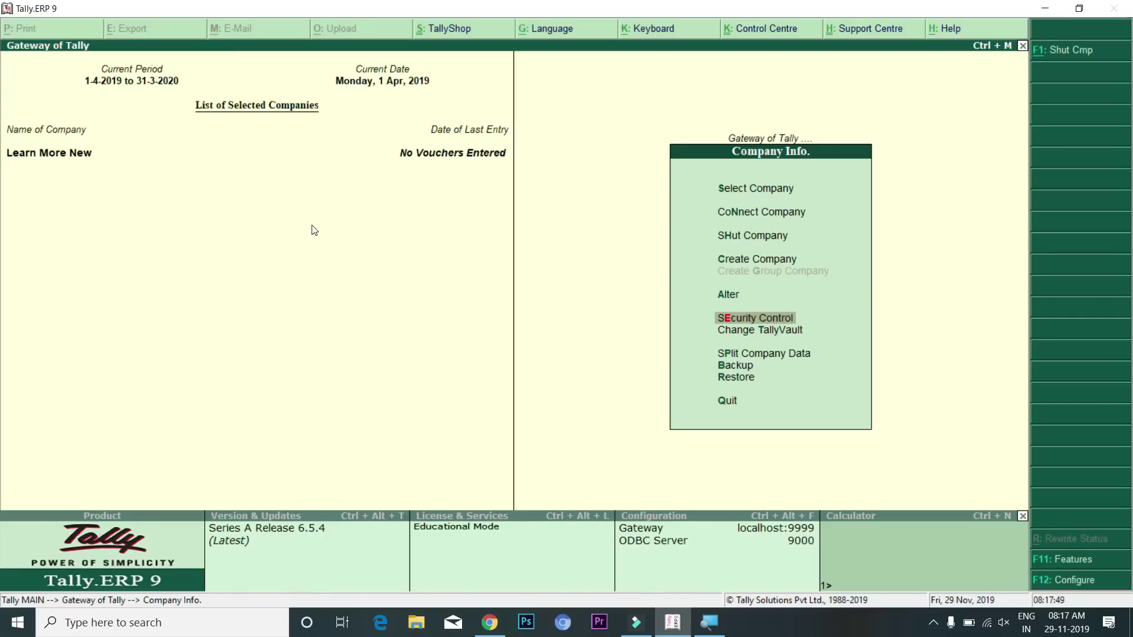
key("alt+F1")
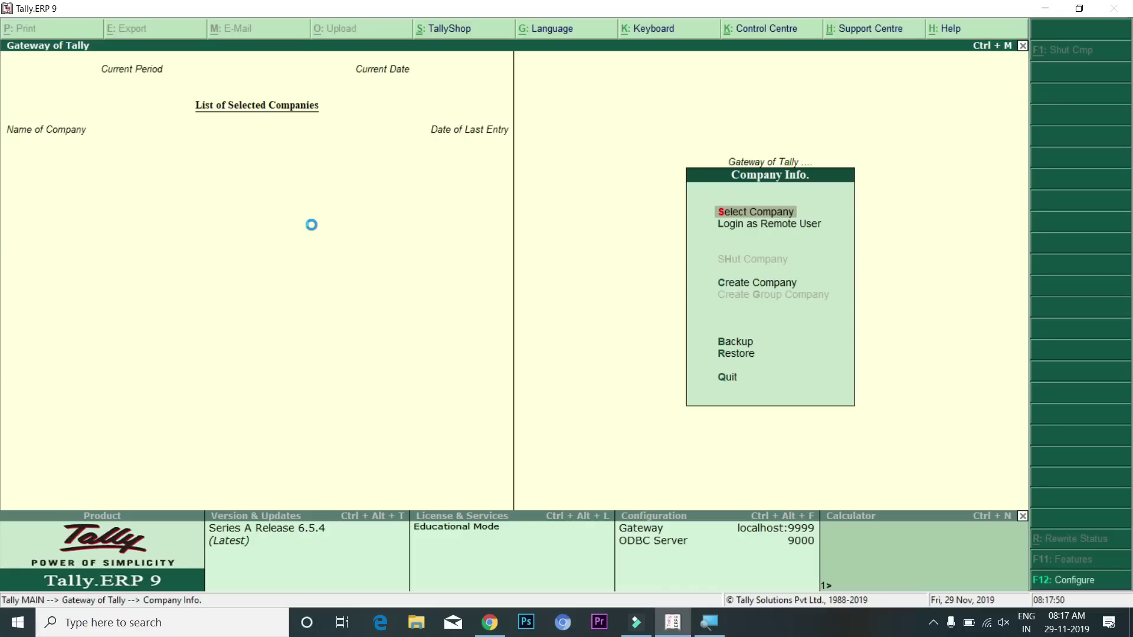
- Select the Learn More New company and log in with the data-entry user's name and password
key("Return")
key("Down")
key("Down")
key("Down")
key("Down")
key("Down")
key("Down")
key("Down")
key("Down")
key("Down")
key("Down")
key("Down")
key("Down")
key("Down")
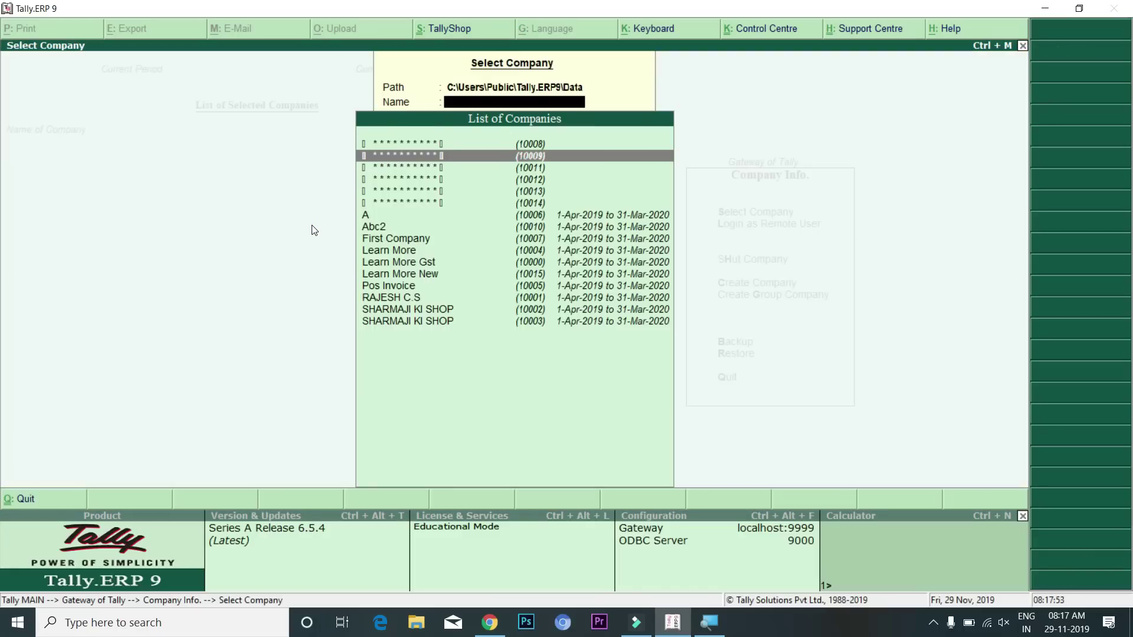
key("Up")
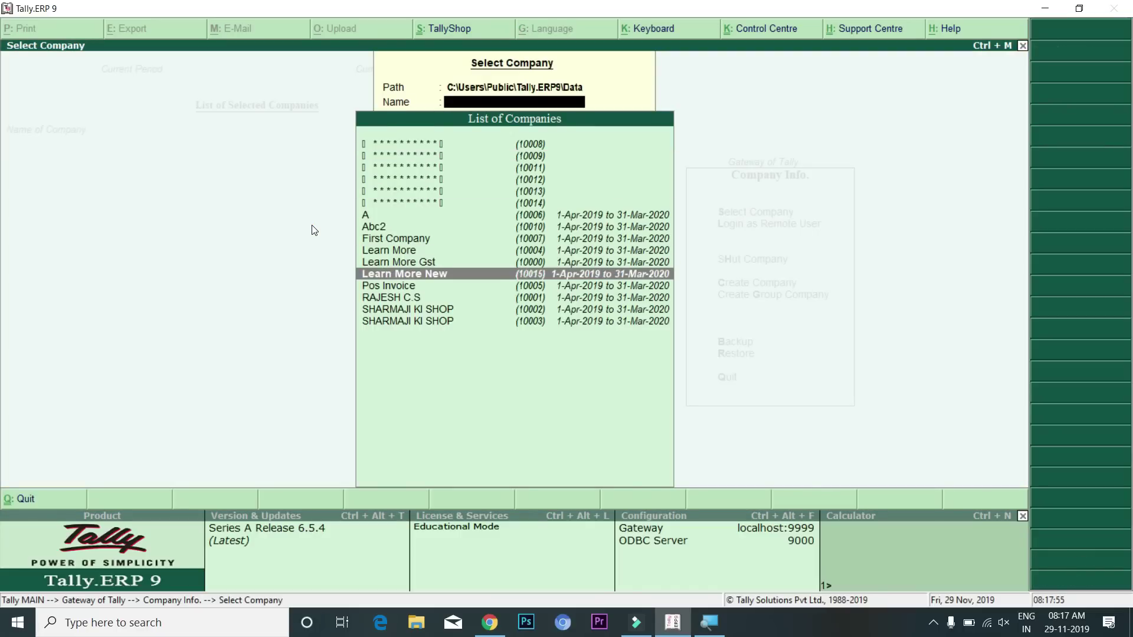
key("Return")
type("nikhil")
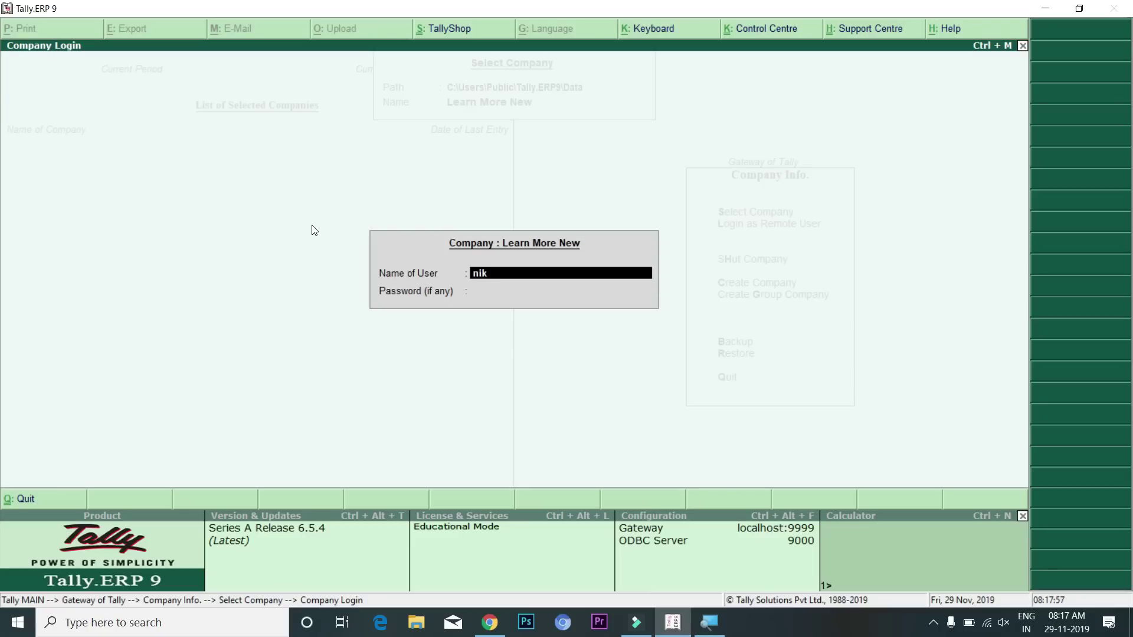
key("Return")
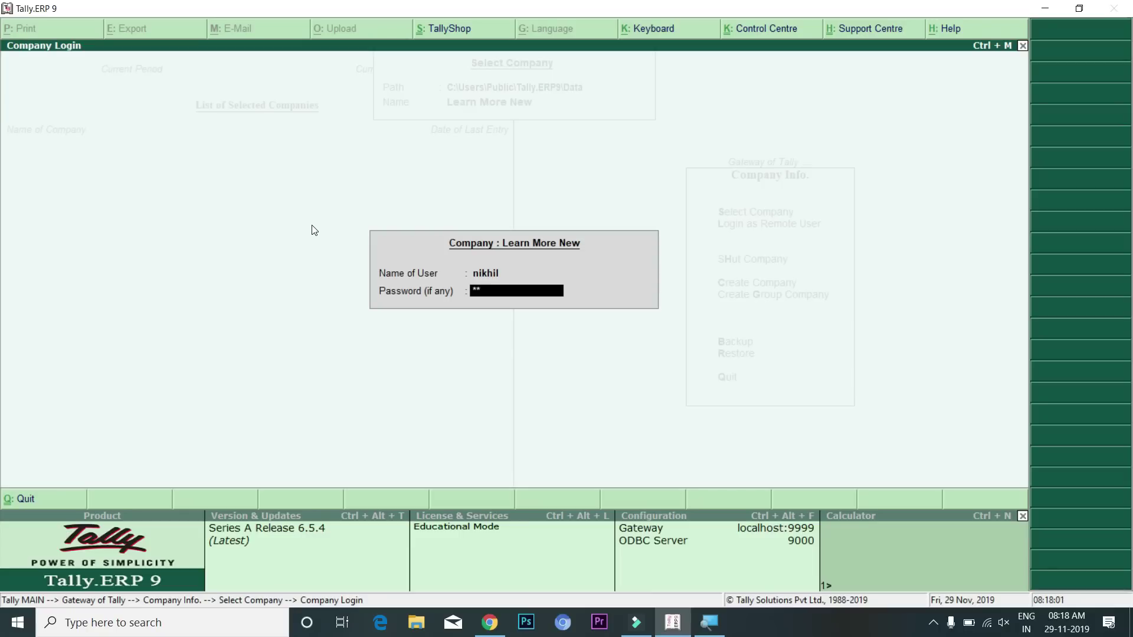
key("Return")
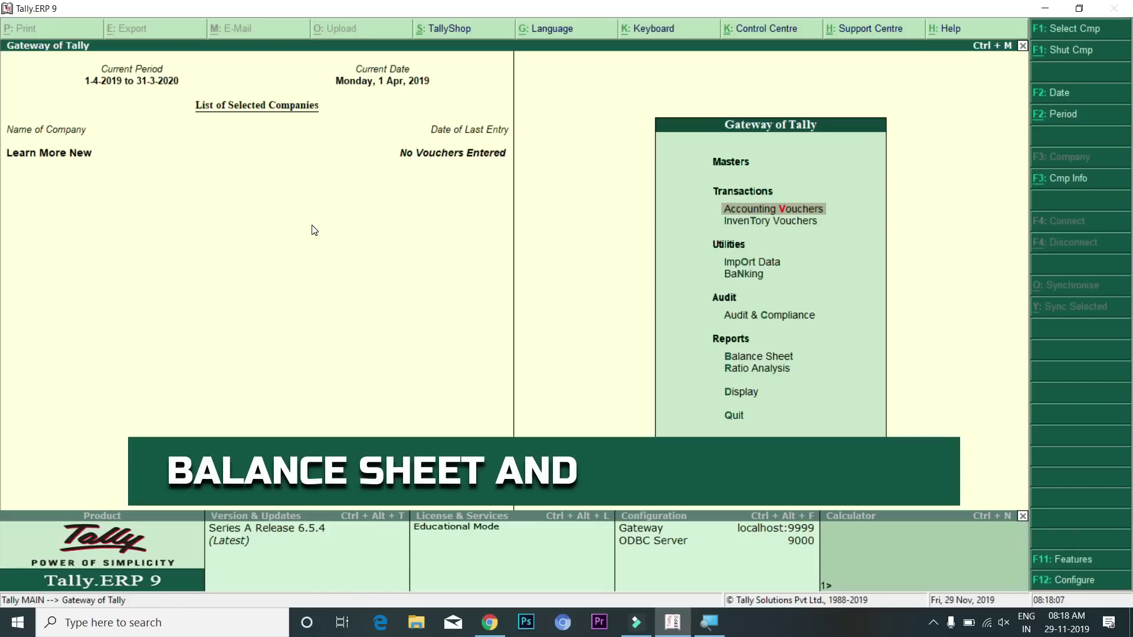
- Examine which facilities and reports the data-entry user gets in Gateway of Tally, down to Balance Sheet and Ratio Analysis
key("Down")
key("Down")
key("Down")
key("Down")
key("Down")
key("Down")
key("Up")
key("Down")
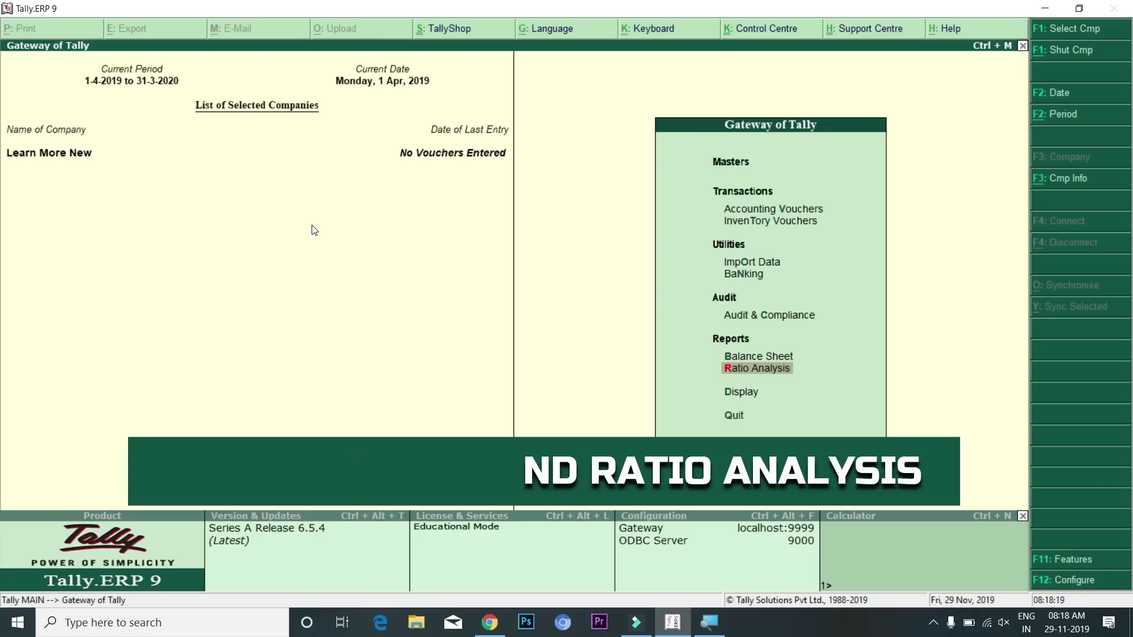
- Shut the company, reopen Learn More New and log in with the administrator's user name and password
key("alt+F1")
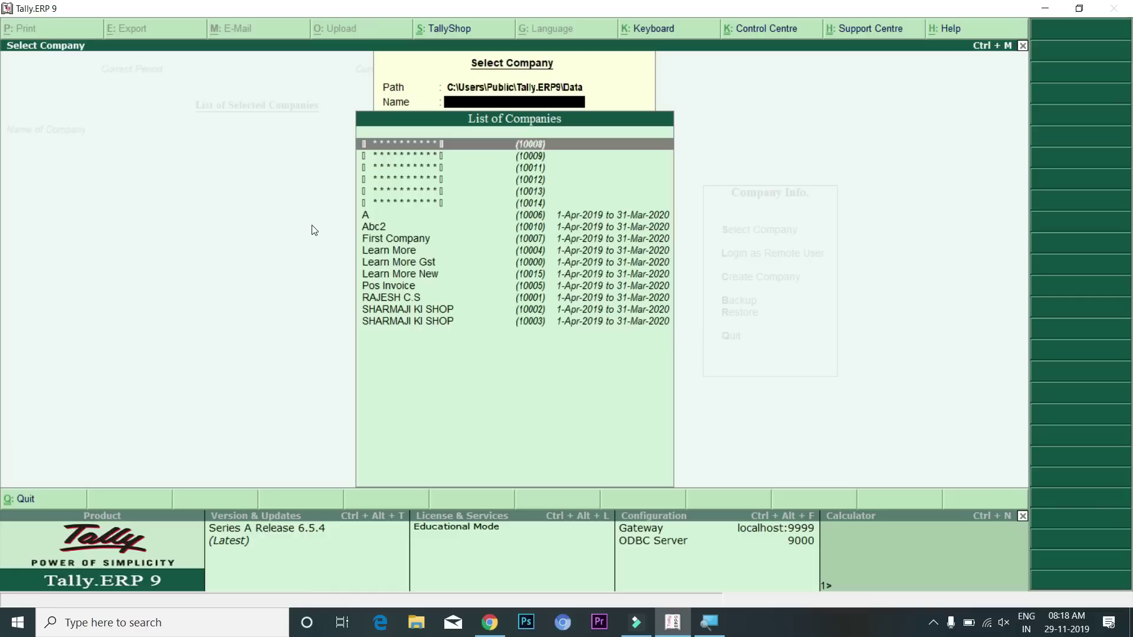
key("Down")
key("Down")
key("Down")
key("Down")
key("Down")
key("Down")
key("Down")
key("Down")
key("Down")
key("Down")
key("Down")
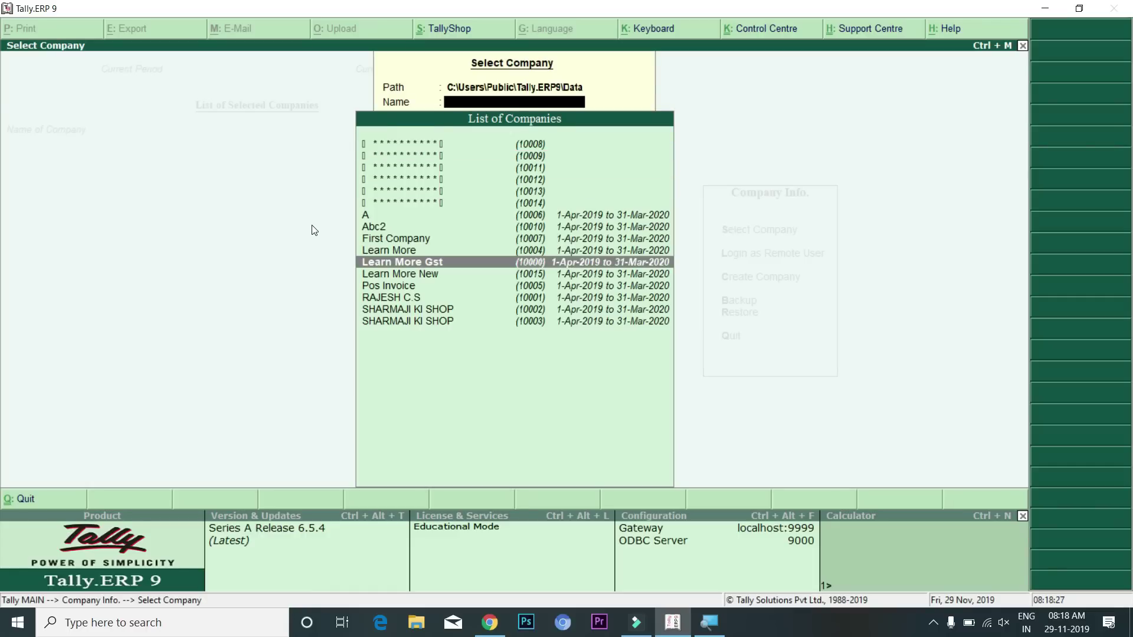
key("Return")
type("satish")
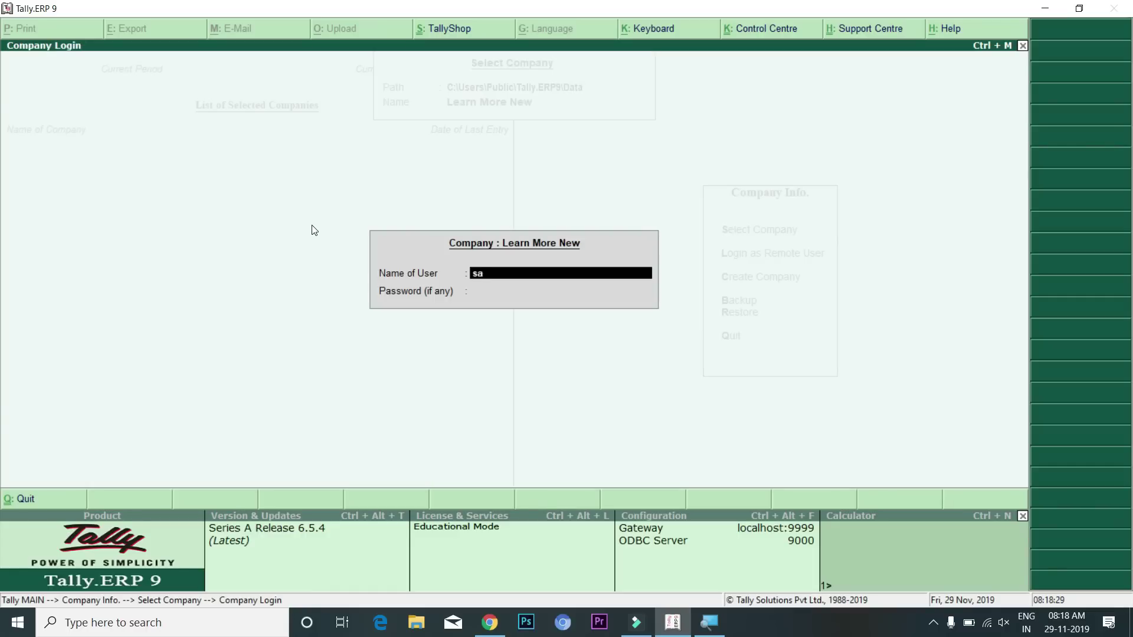
key("Return")
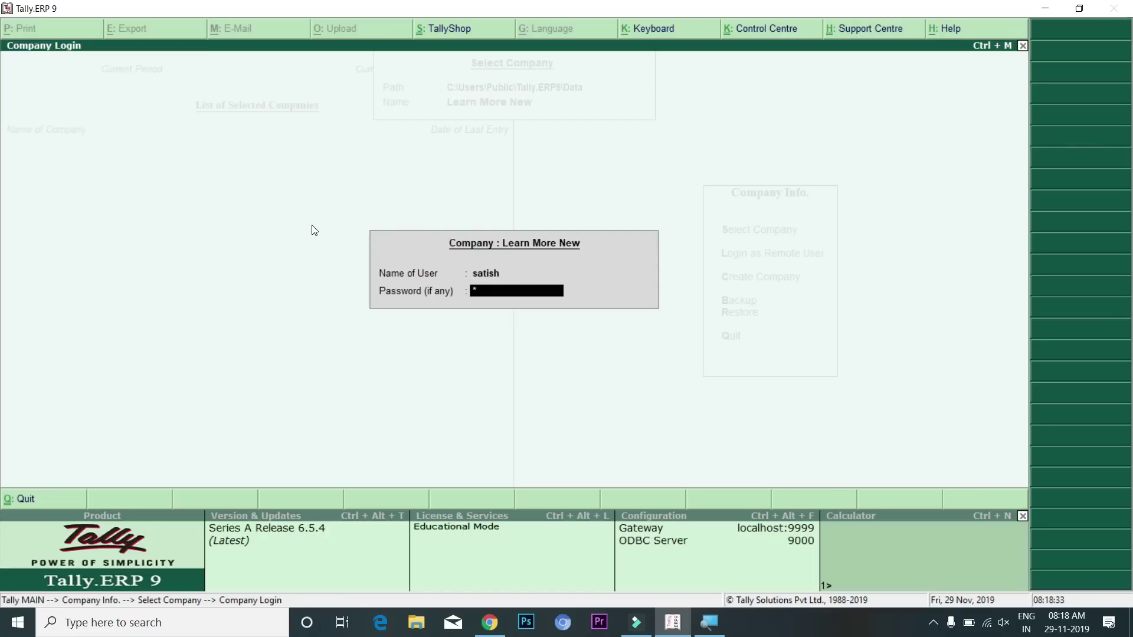
key("Return")
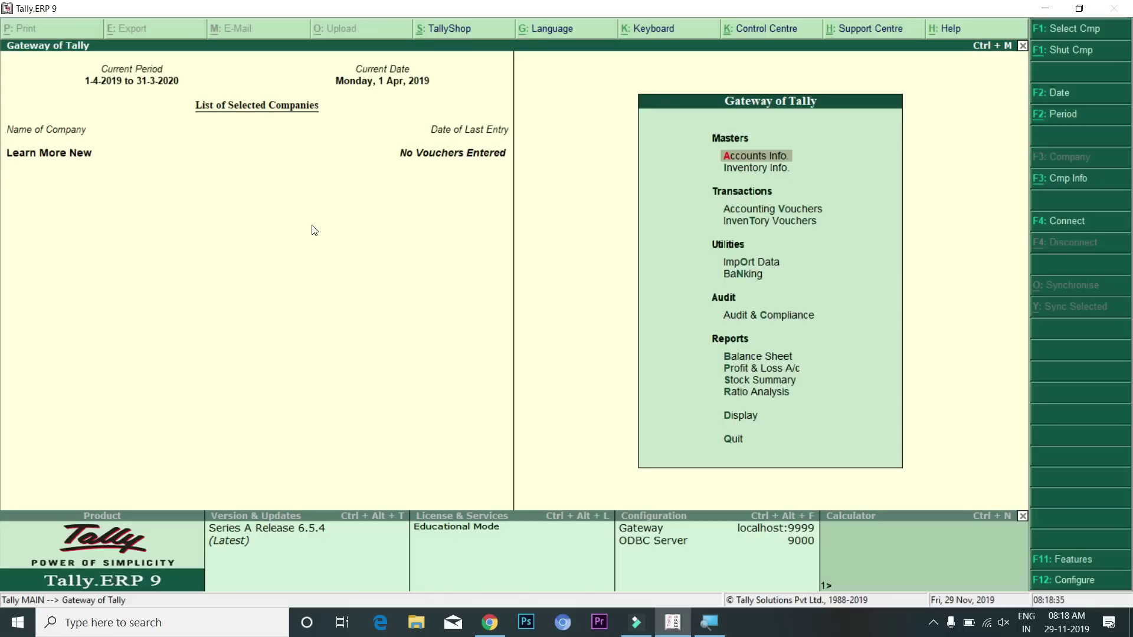
- Open the company's list of security levels through Company Info's Security Control and Types of Security
key("alt+F3")
key("Down")
key("Down")
key("Down")
key("Down")
key("Down")
key("Down")
key("Down")
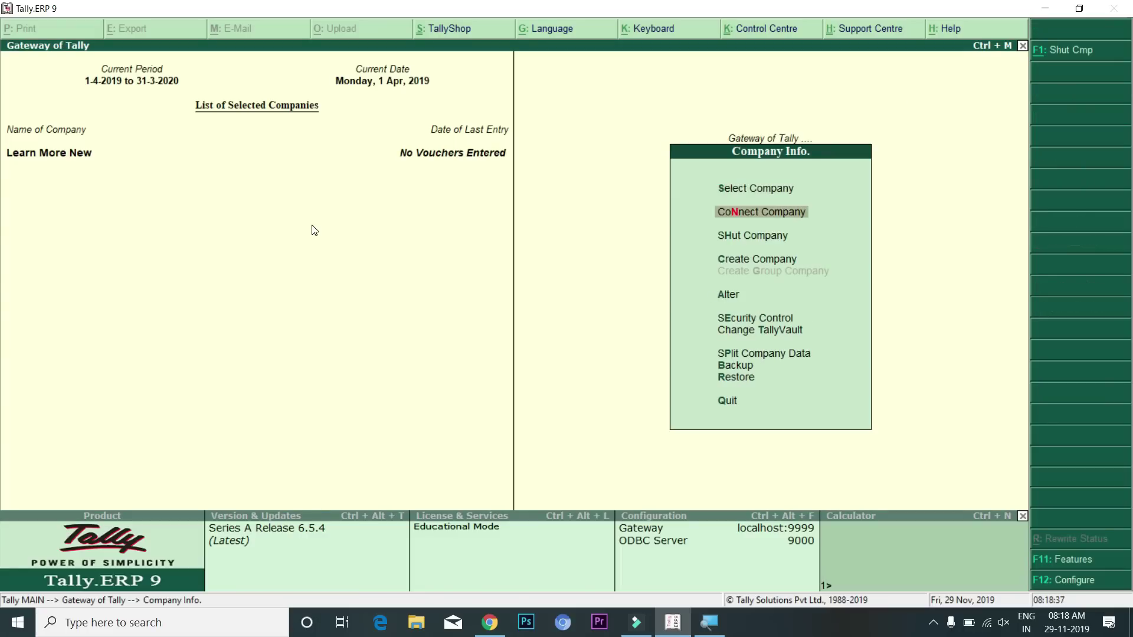
key("Up")
key("Up")
key("Return")
key("Down")
key("Return")
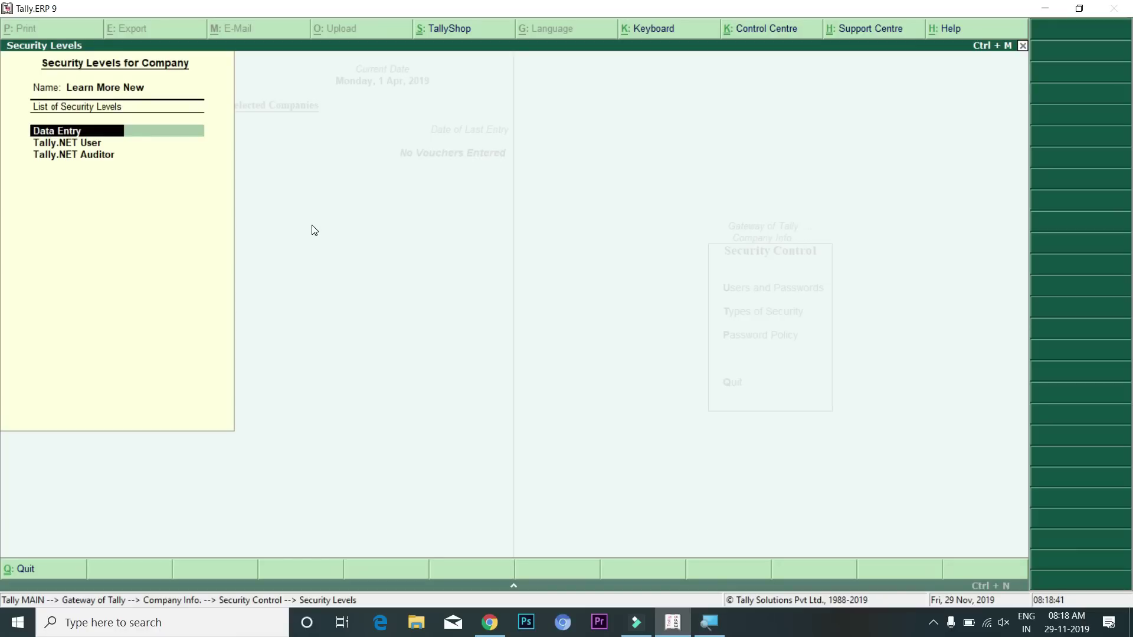
- View the settings of the Data Entry level and the Tally.NET User level, returning to the list of security levels
key("Return")
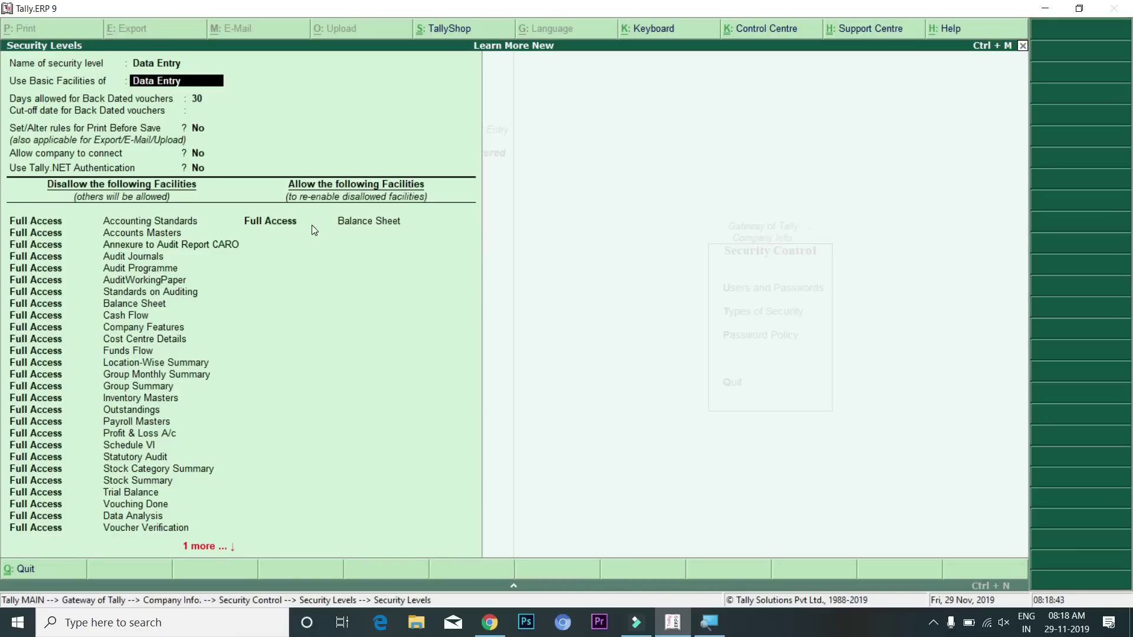
key("Escape")
key("Down")
key("Return")
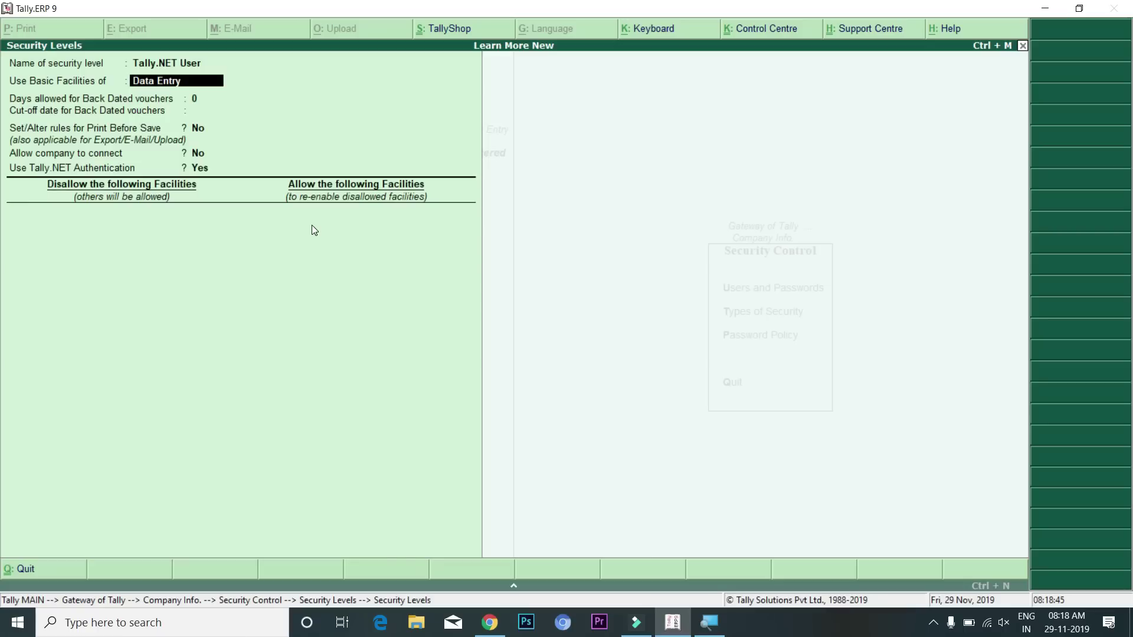
key("Escape")
key("Down")
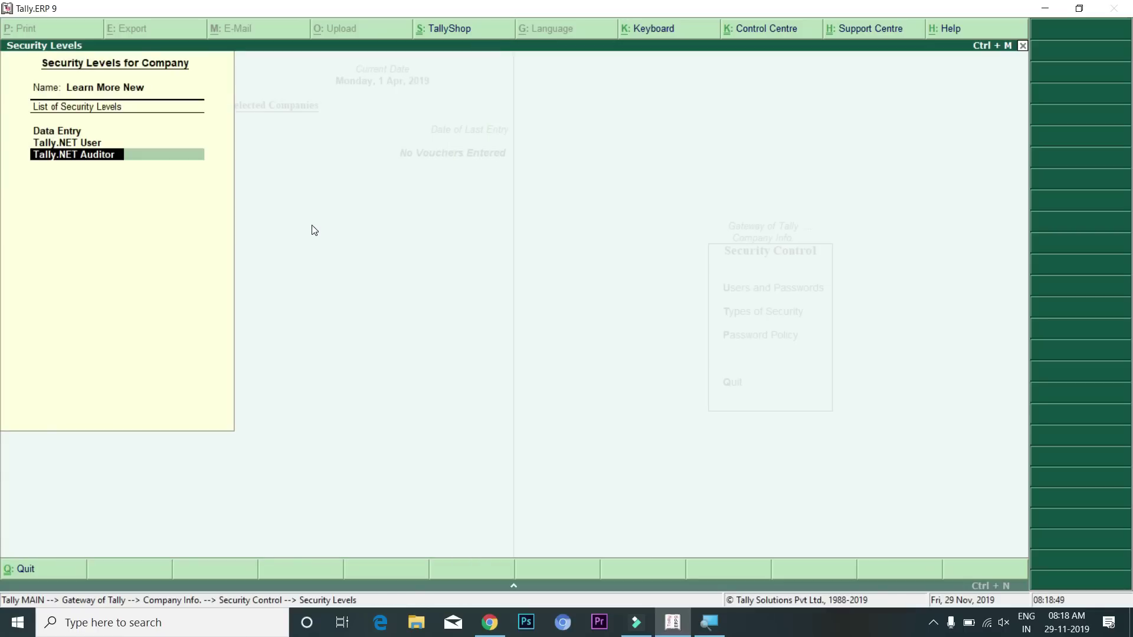
- Add a new security level named Manager below Tally.NET Auditor, accept the list and reopen it
key("Return")
key("ctrl+a")
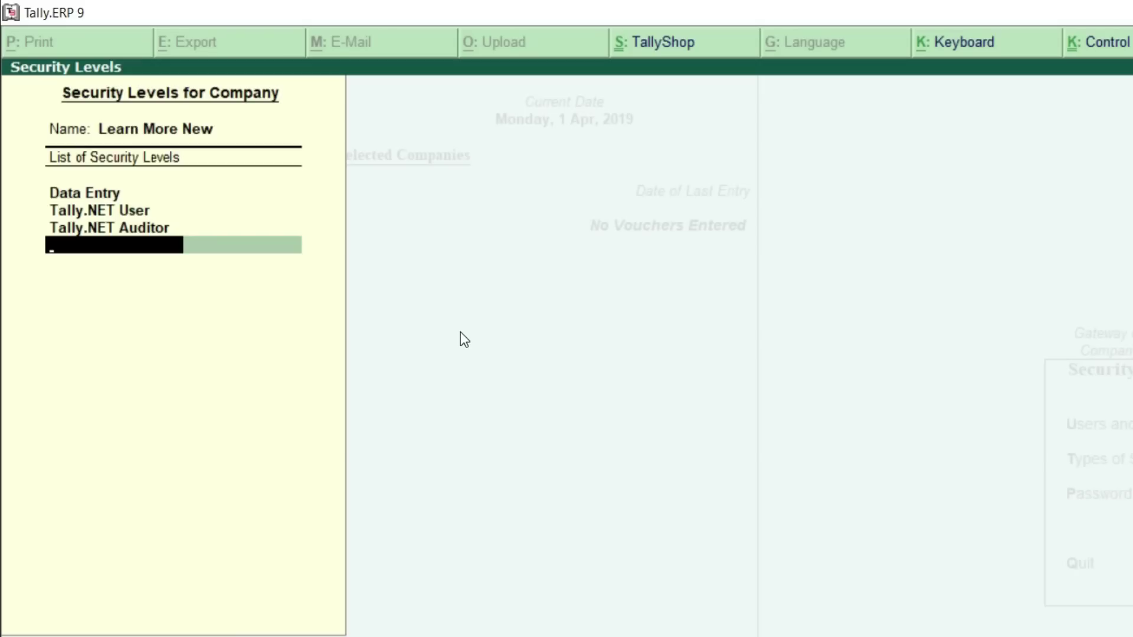
type("Manager")
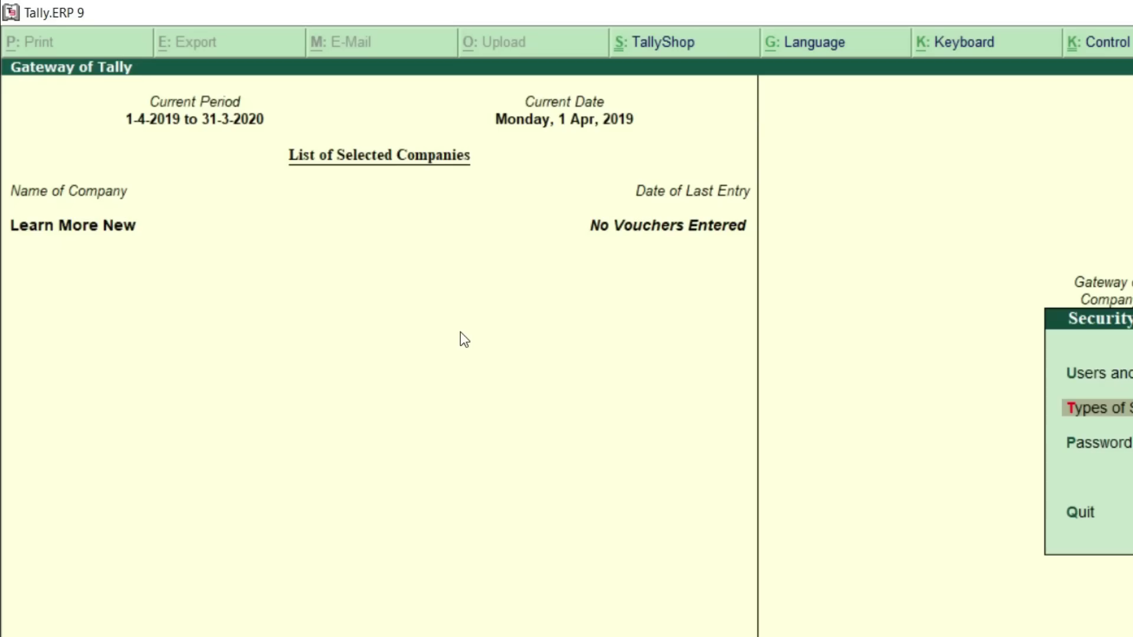
key("Return")
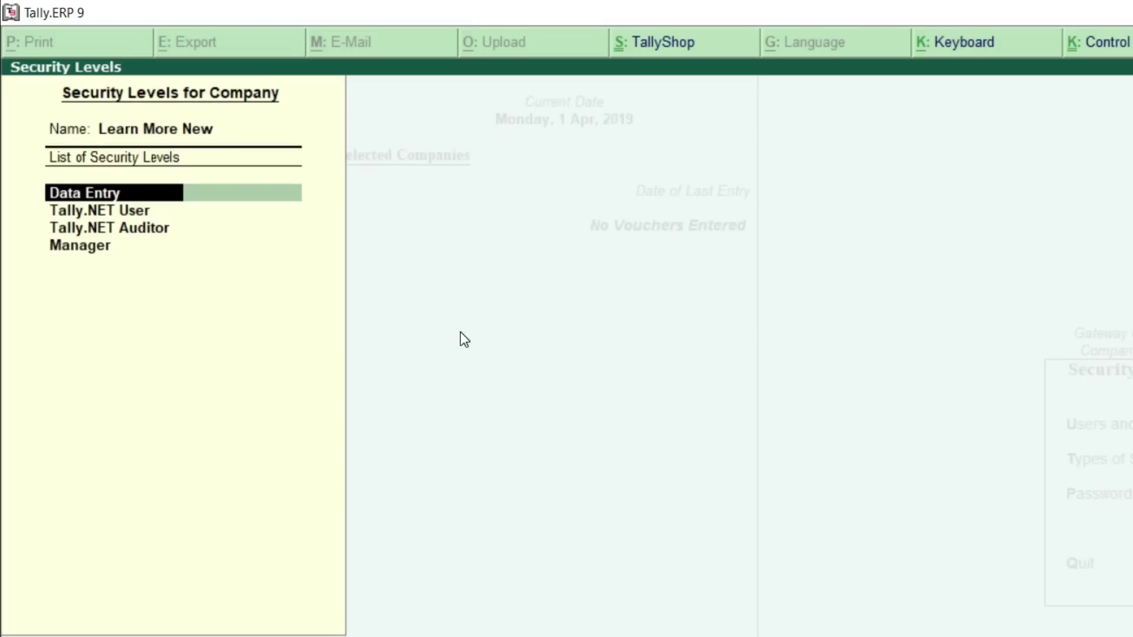
- Examine the list of security levels from Data Entry down to the new Manager entry
key("Down")
key("Down")
key("Down")
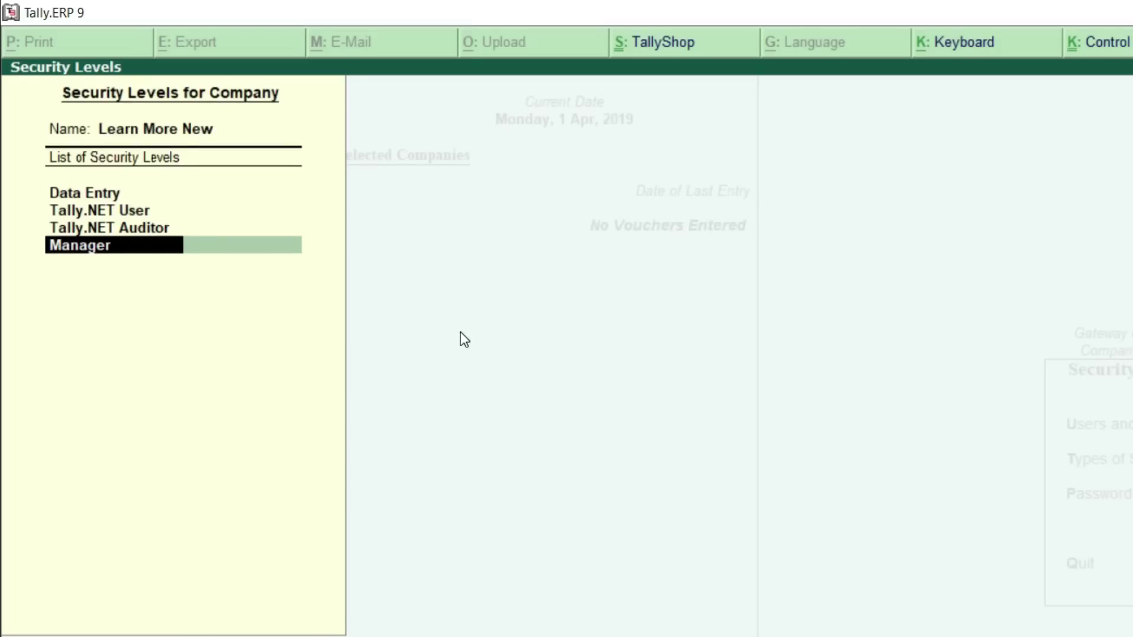
key("Up")
key("Up")
key("Up")
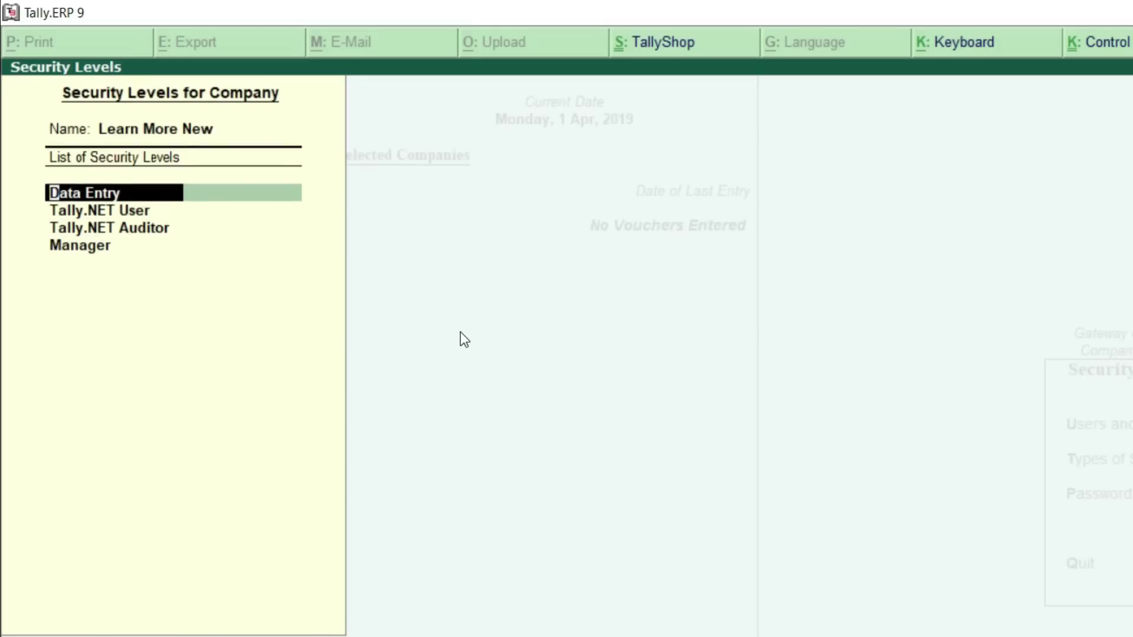
key("Down")
key("Down")
key("Down")
key("Up")
key("Up")
key("Up")
key("Down")
key("Down")
key("Down")
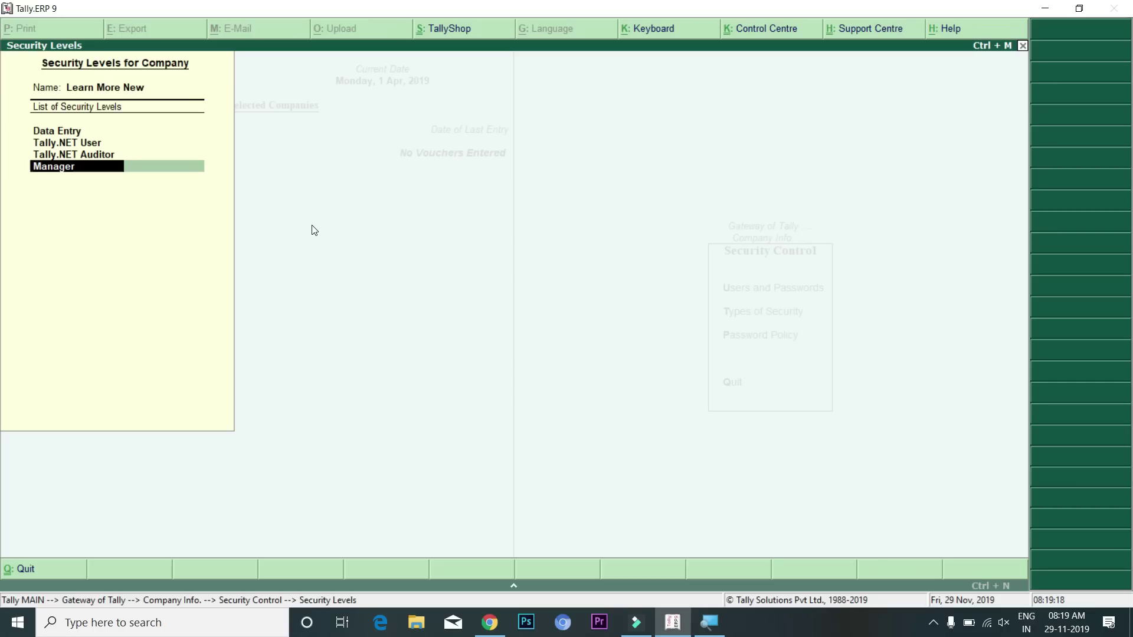
- Open the Manager level, base its facilities on Manager, and leave the back-dated voucher, print rule, connection and authentication options as they are
key("Return")
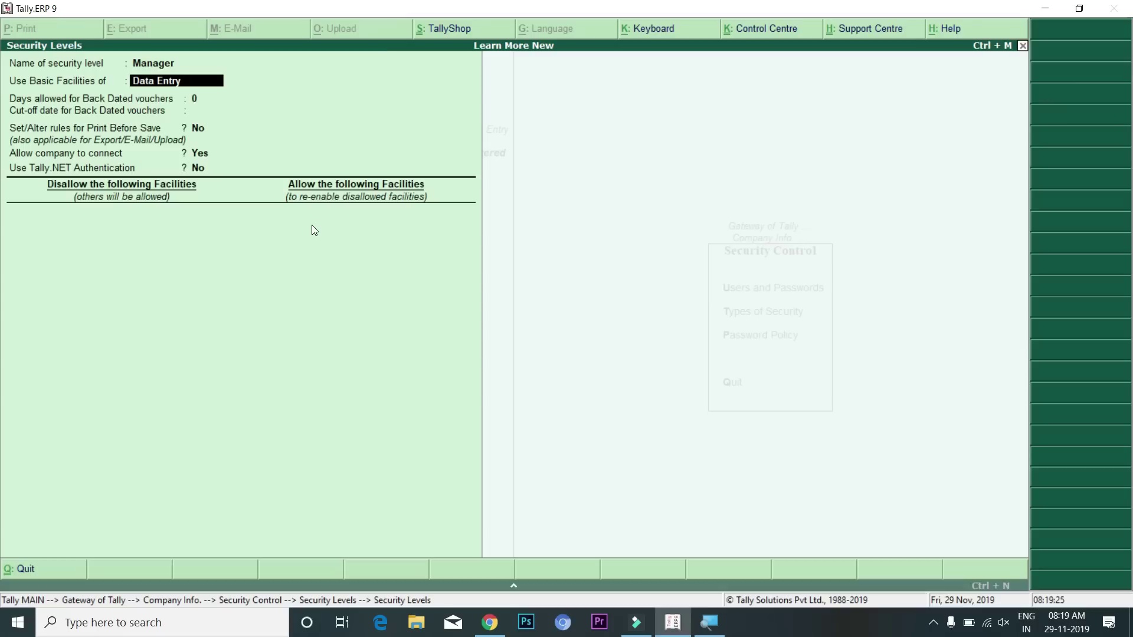
type("Ma")
key("Return")
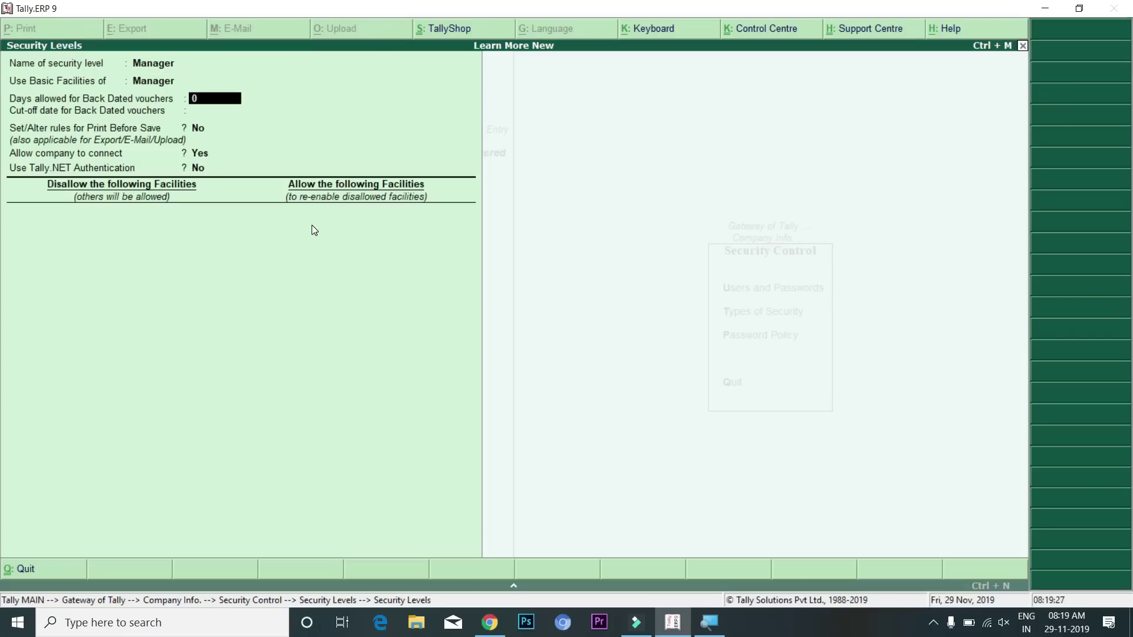
key("BackSpace")
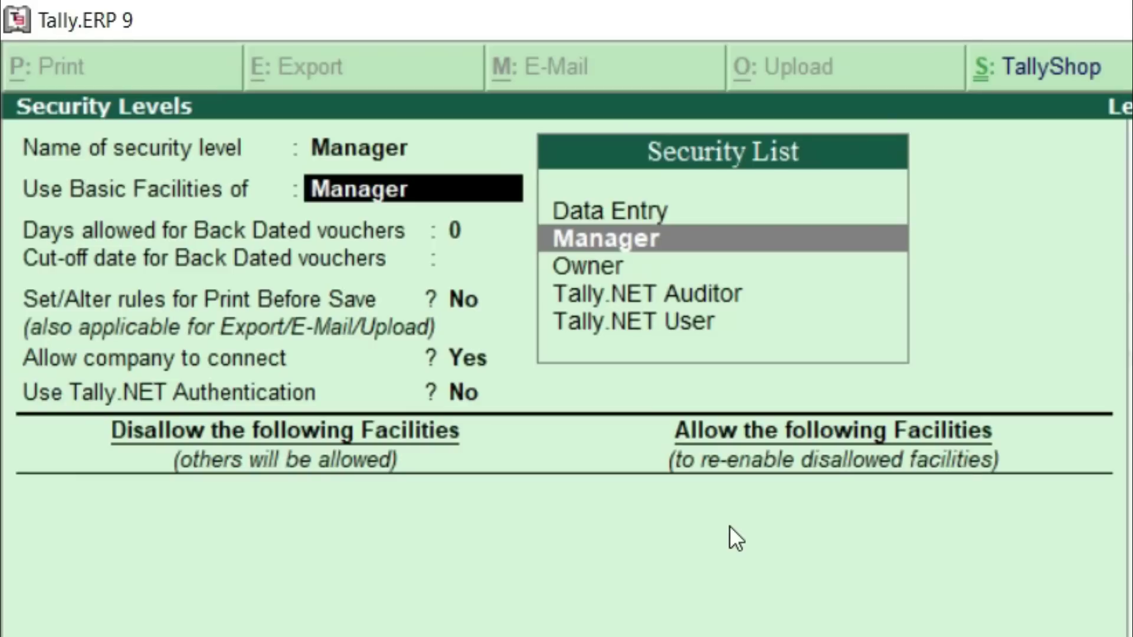
key("Return")
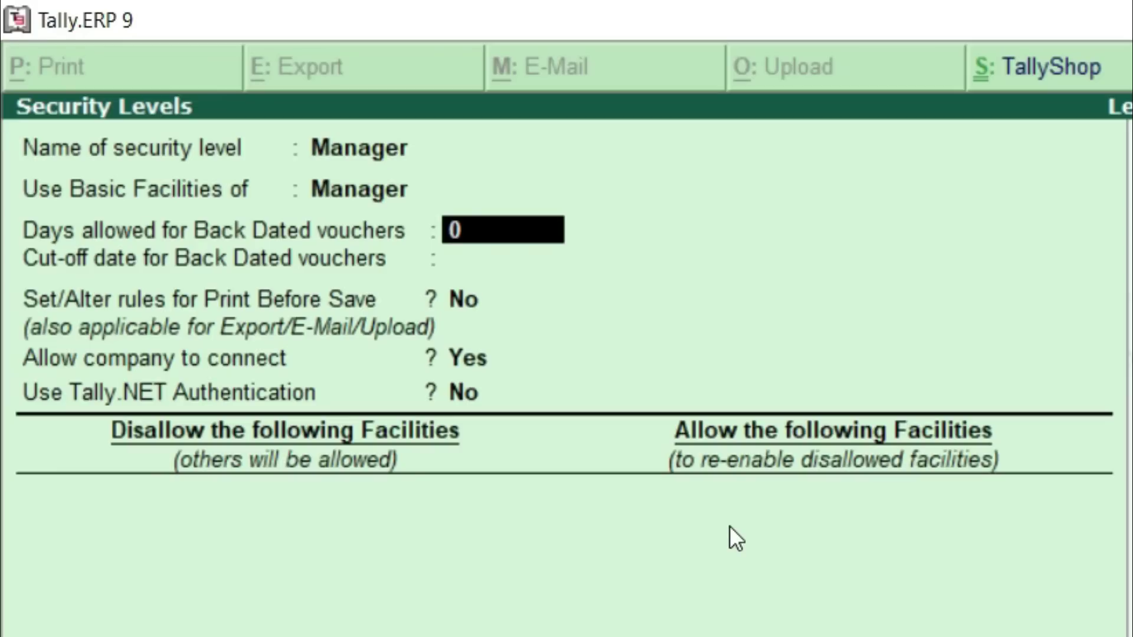
key("Return")
key("Return")
key("Return")
key("Return")
key("Return")
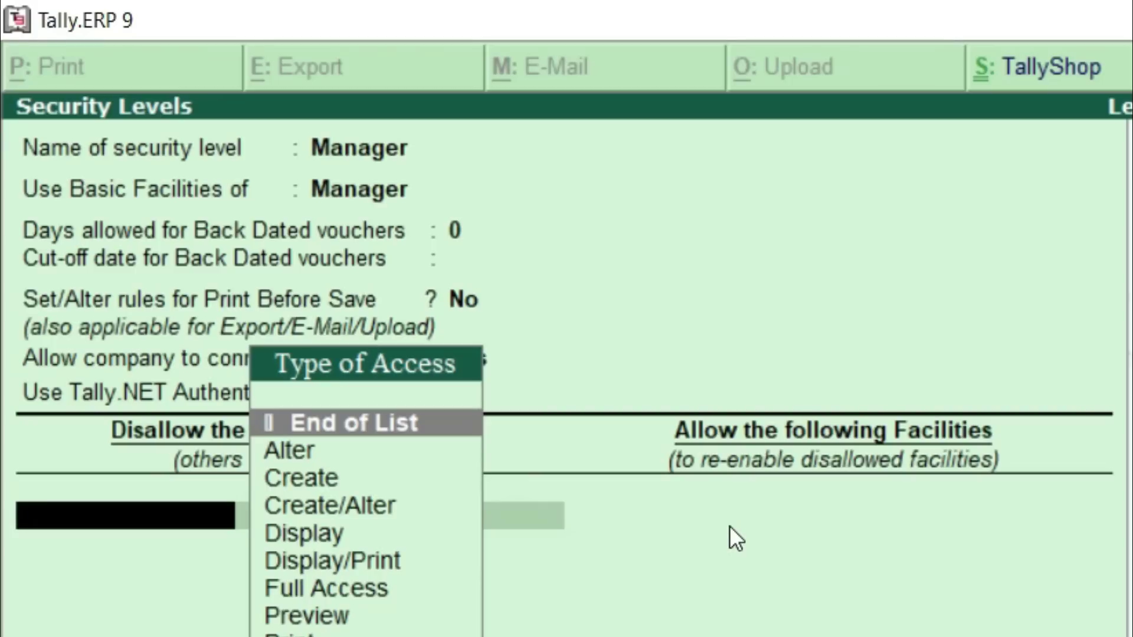
- Disallow Full Access to the Balance Sheet for the Manager level and end the list of disallowed facilities
key("Down")
key("Down")
key("Down")
key("Down")
key("Down")
key("Down")
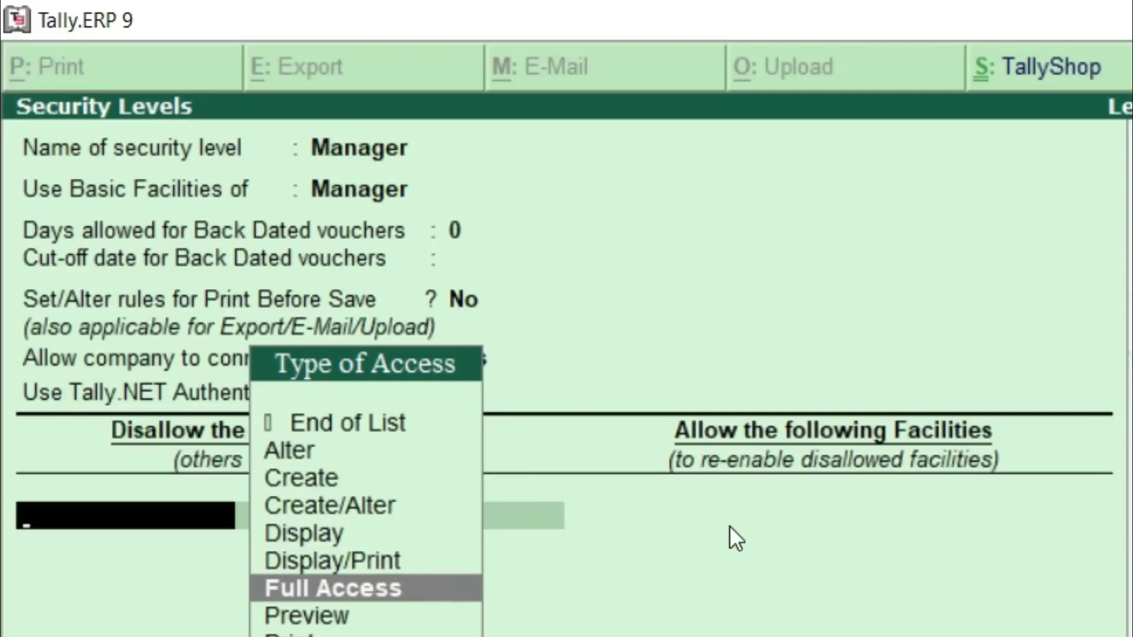
key("Return")
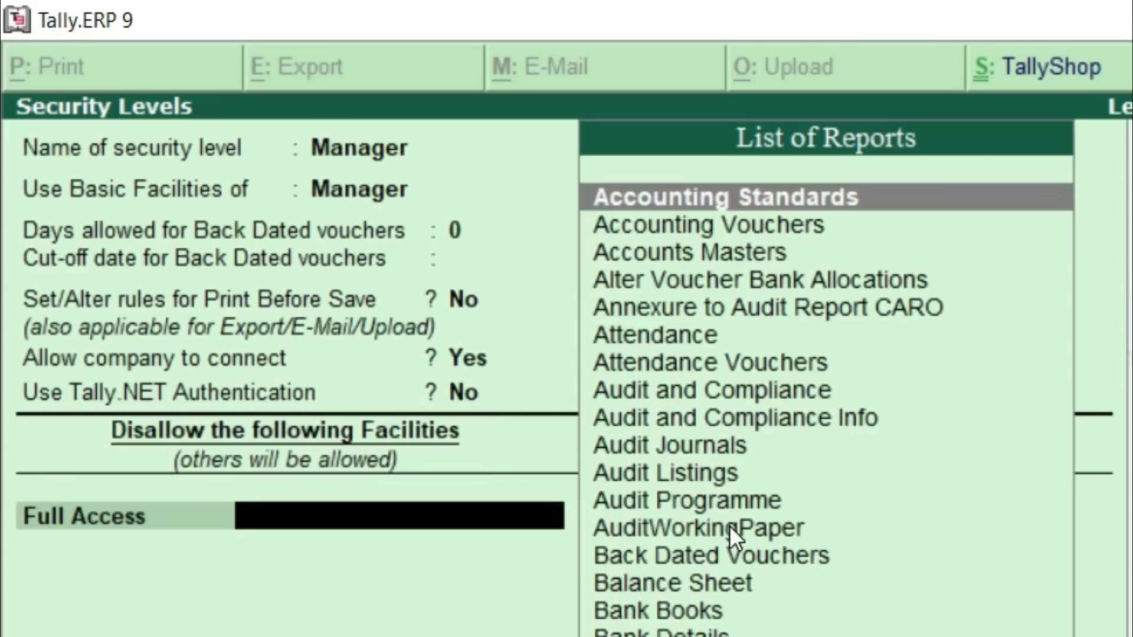
type("Ba")
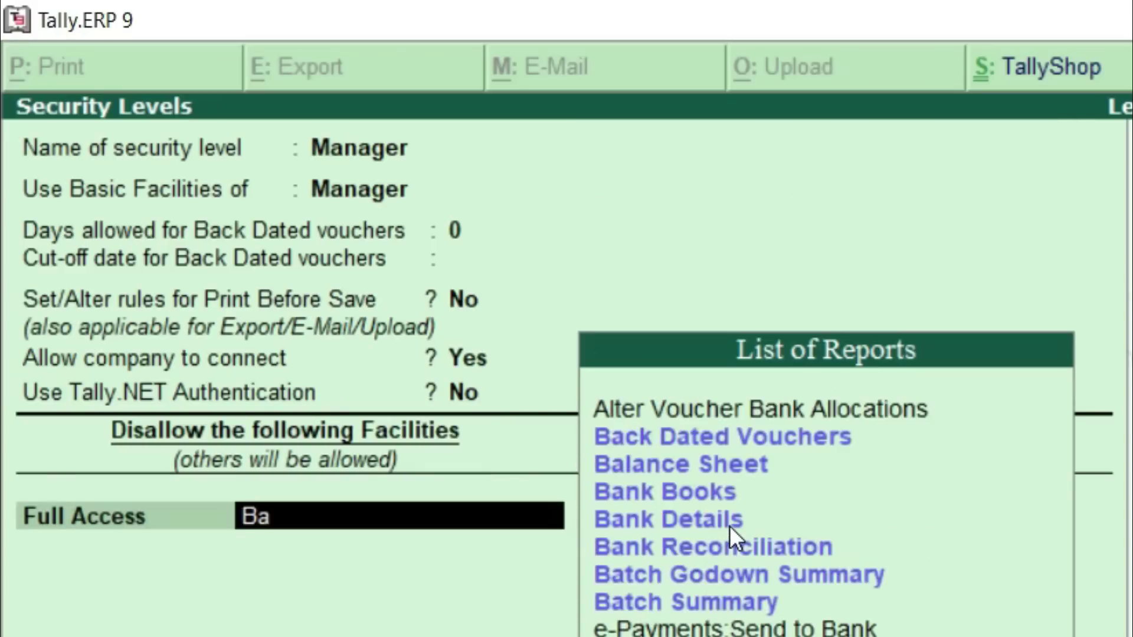
key("BackSpace")
type("a")
key("Return")
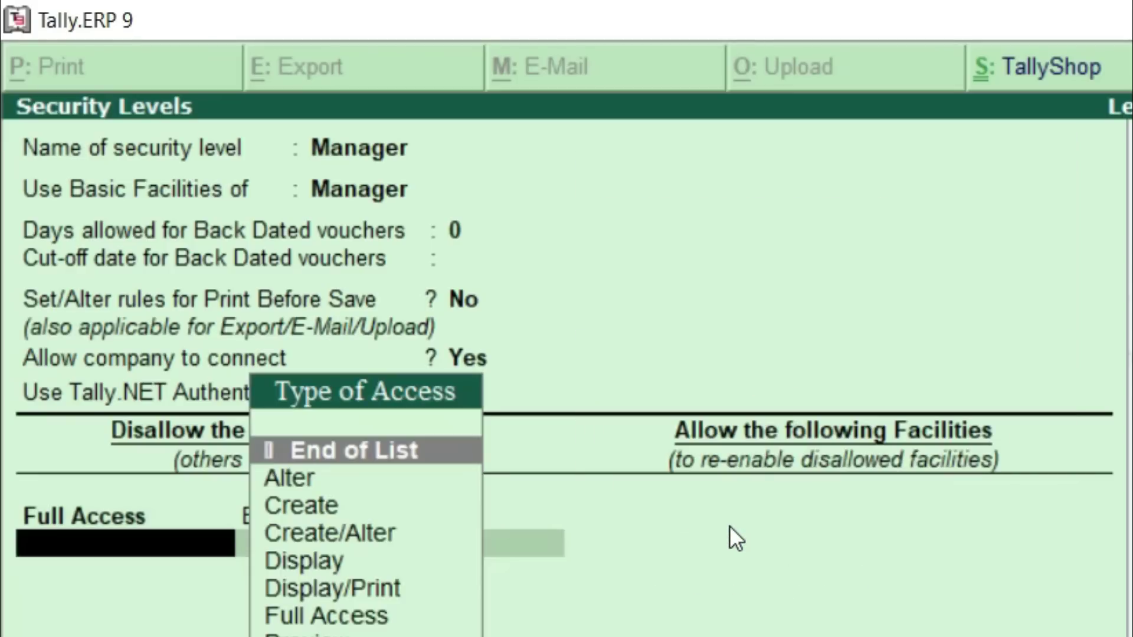
key("Return")
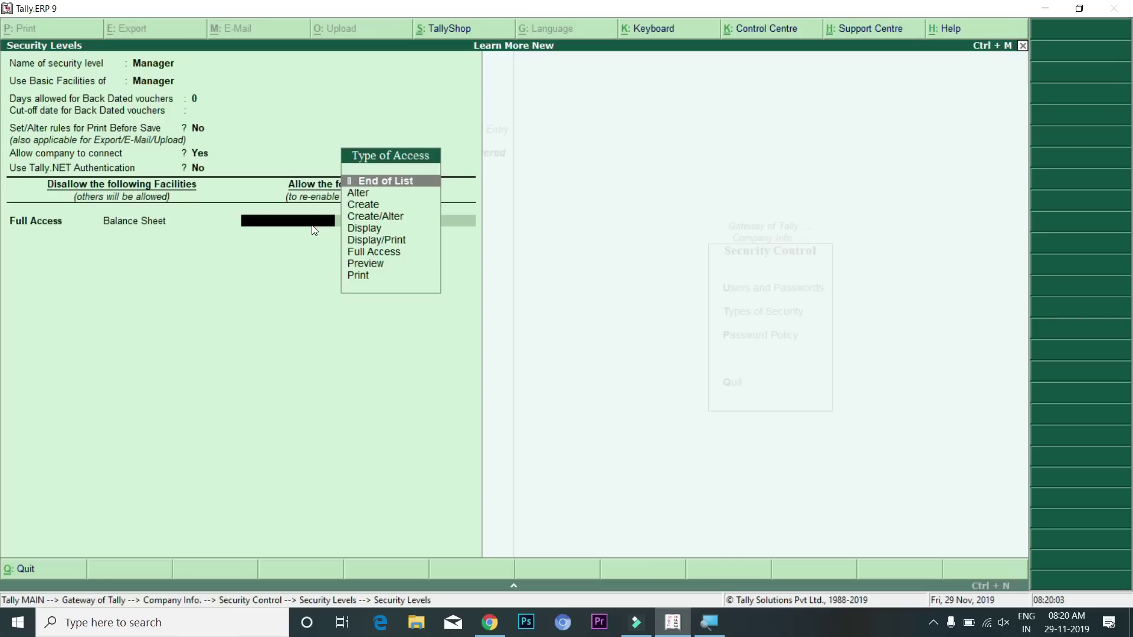
- Save the Manager level's restrictions and the list of security levels, and open the company's users and passwords
key("ctrl+a")
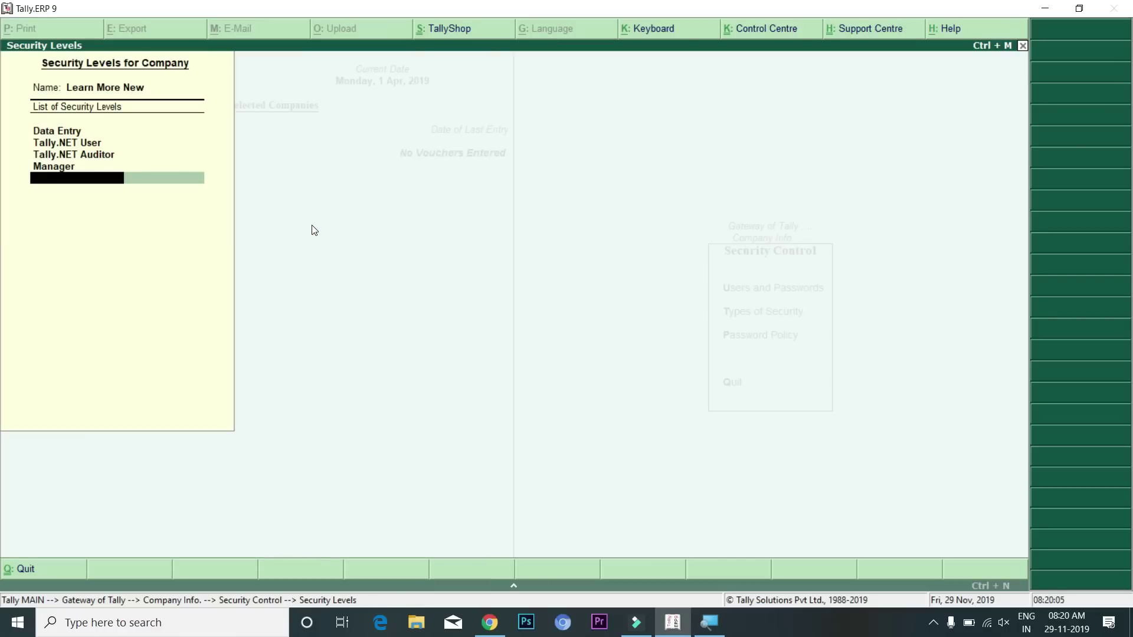
key("Return")
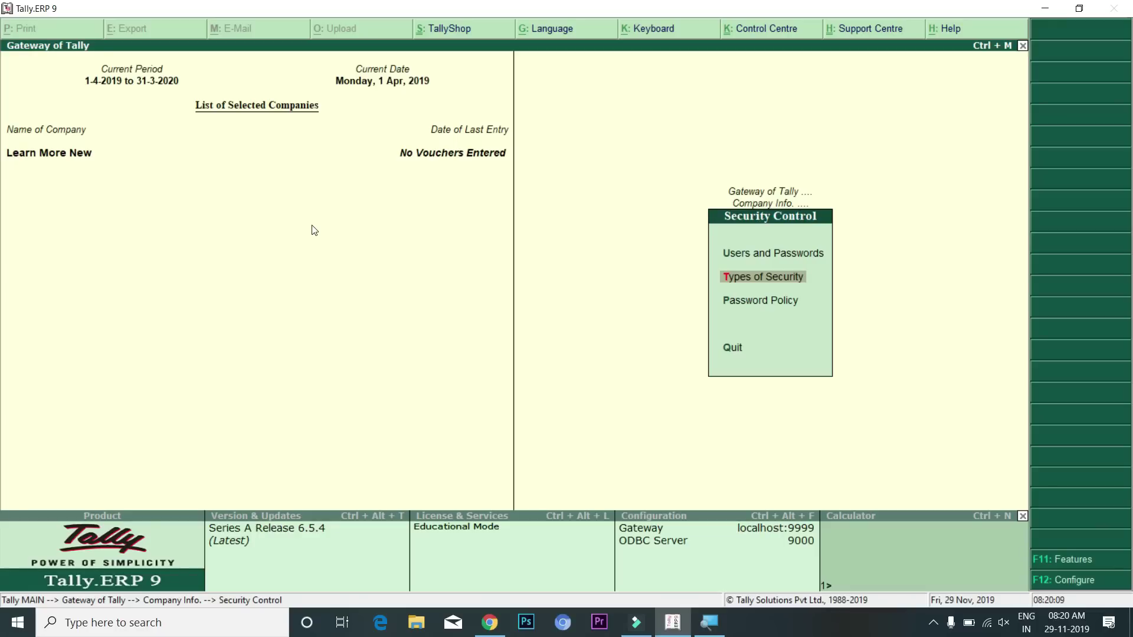
key("Up")
key("Return")
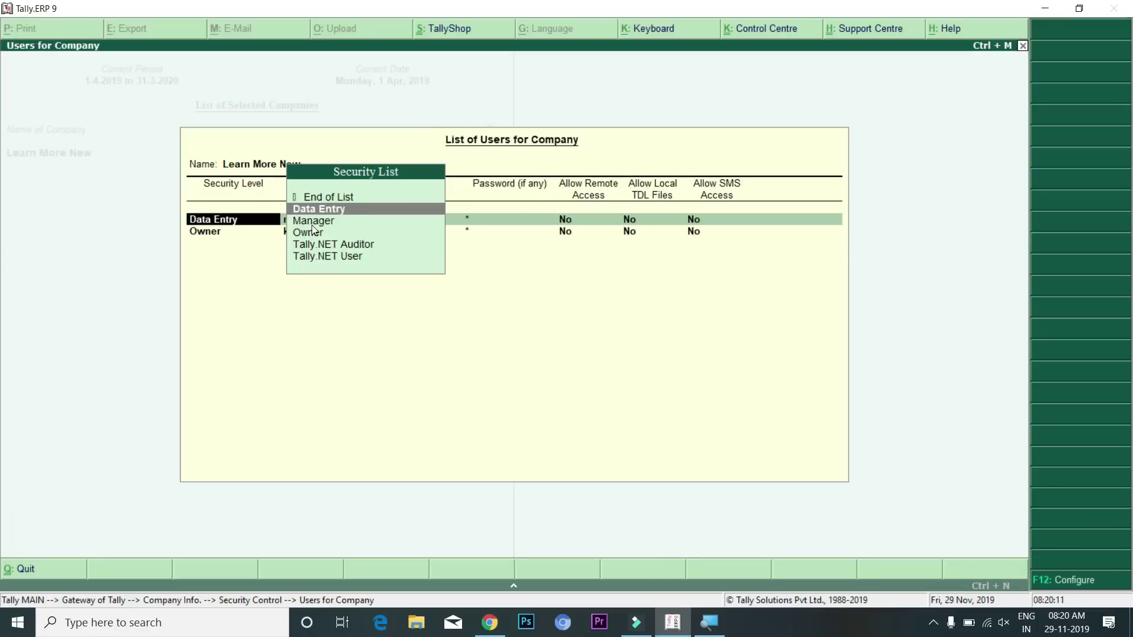
key("Return")
key("Return")
key("Return")
key("Return")
key("Return")
key("Return")
key("Return")
key("Return")
key("Return")
key("Return")
key("Return")
key("Return")
key("Return")
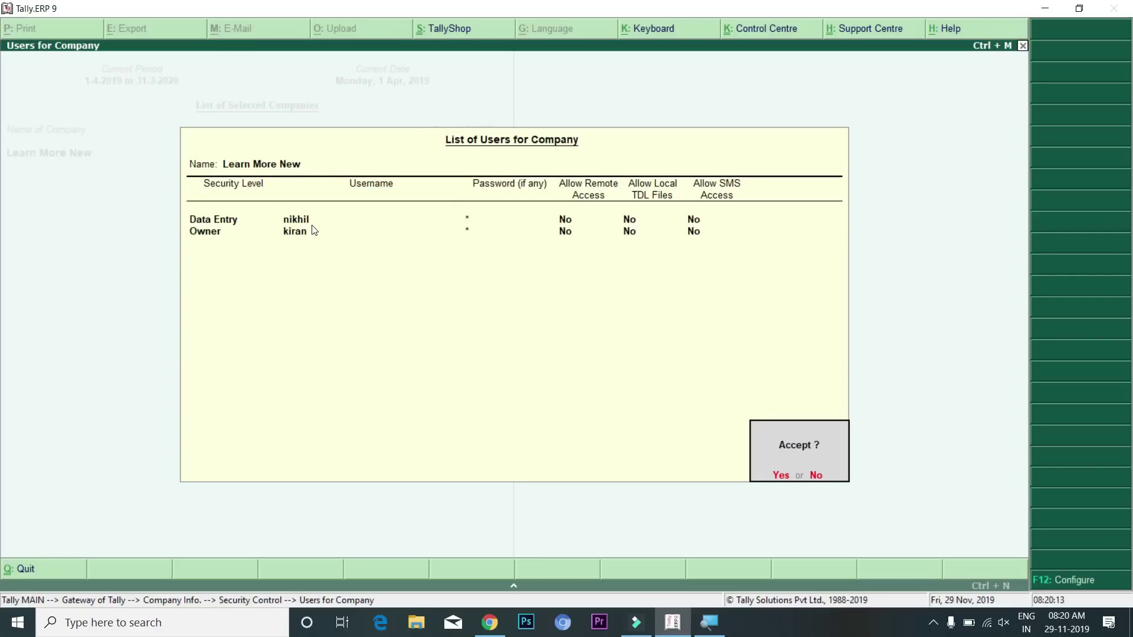
key("n")
- Add a new entry with the Manager security level below the Owner in the list of users
key("Return")
key("Return")
key("Return")
key("Return")
key("Down")
key("Down")
key("Return")
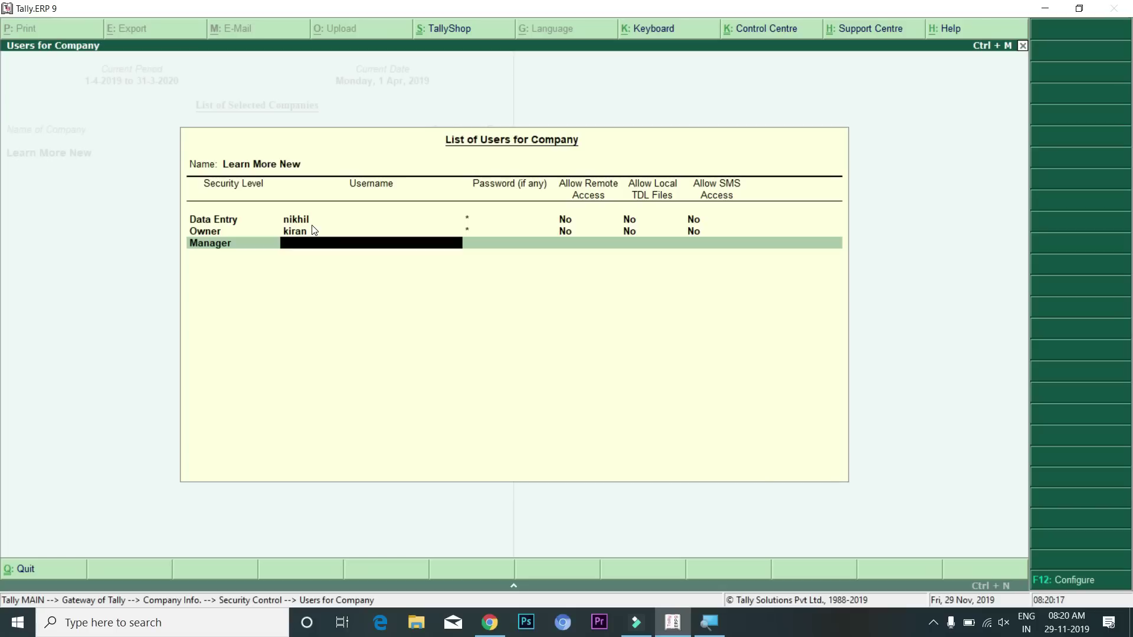
- Enter the Manager user's username and password, leave the remote, TDL and SMS access at No, and accept the users list
type("rahul")
key("Return")
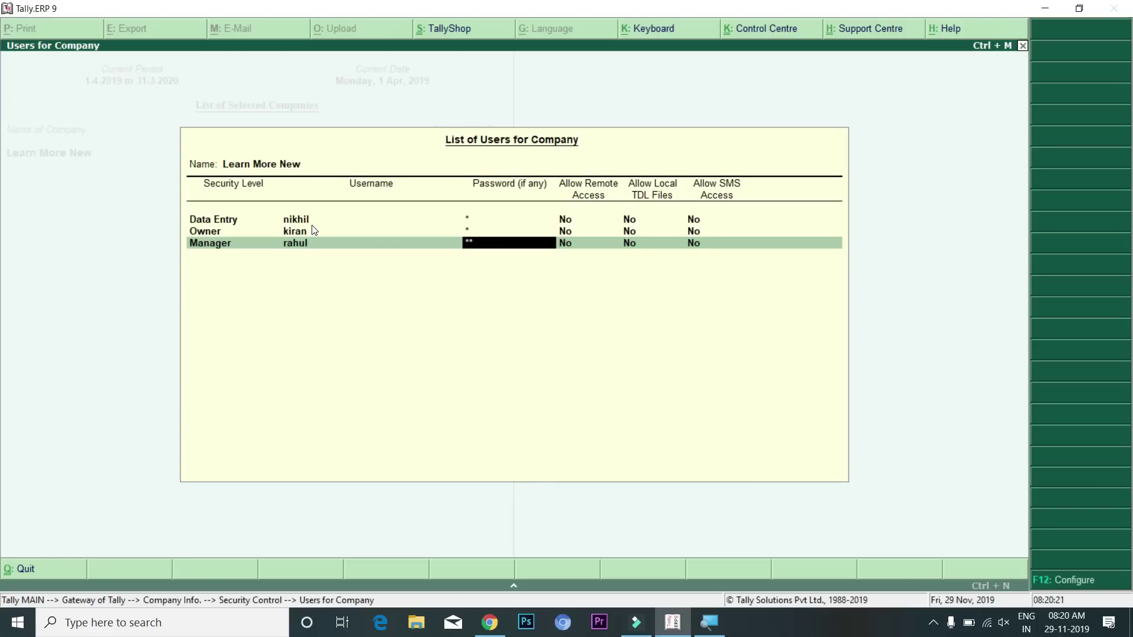
key("Return")
key("Return")
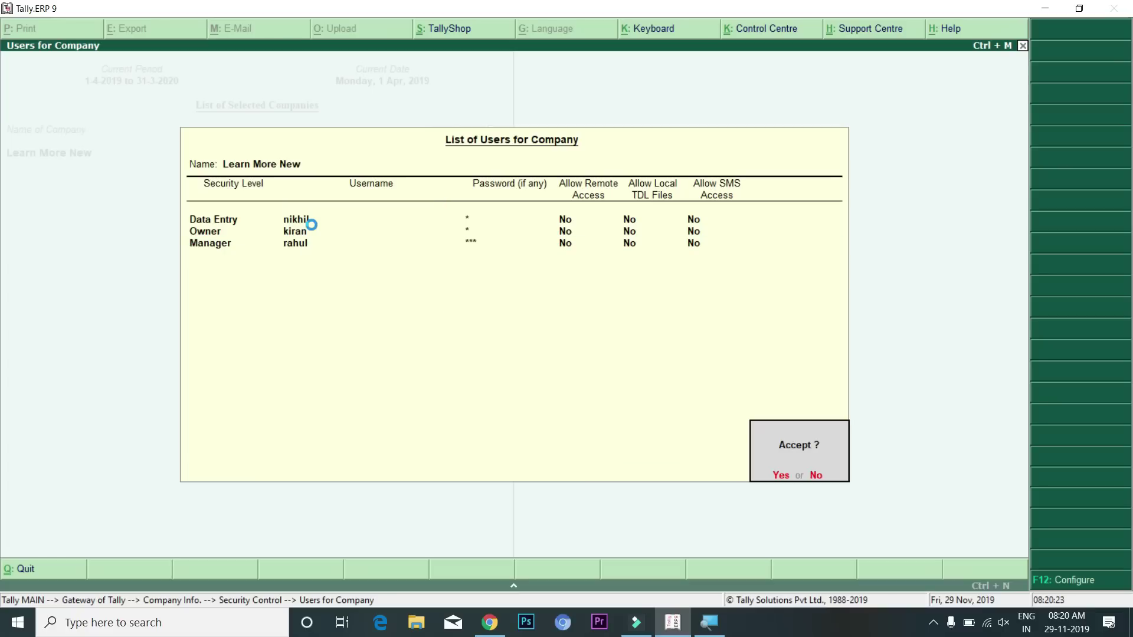
key("y")
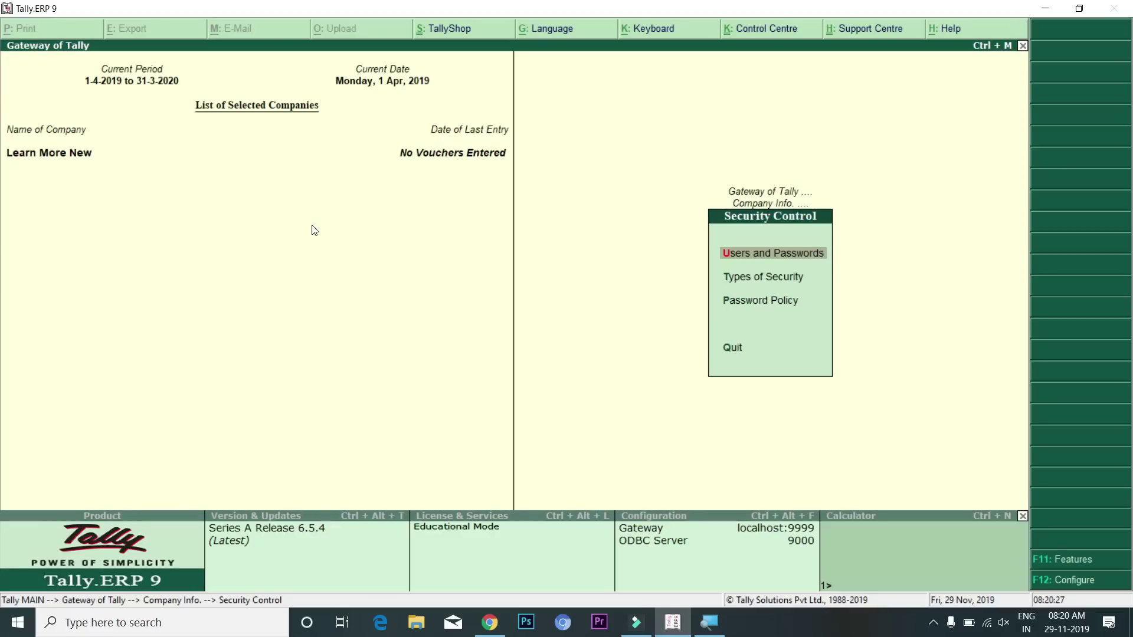
- Shut the open company and select Learn More New again from the list of companies
key("Escape")
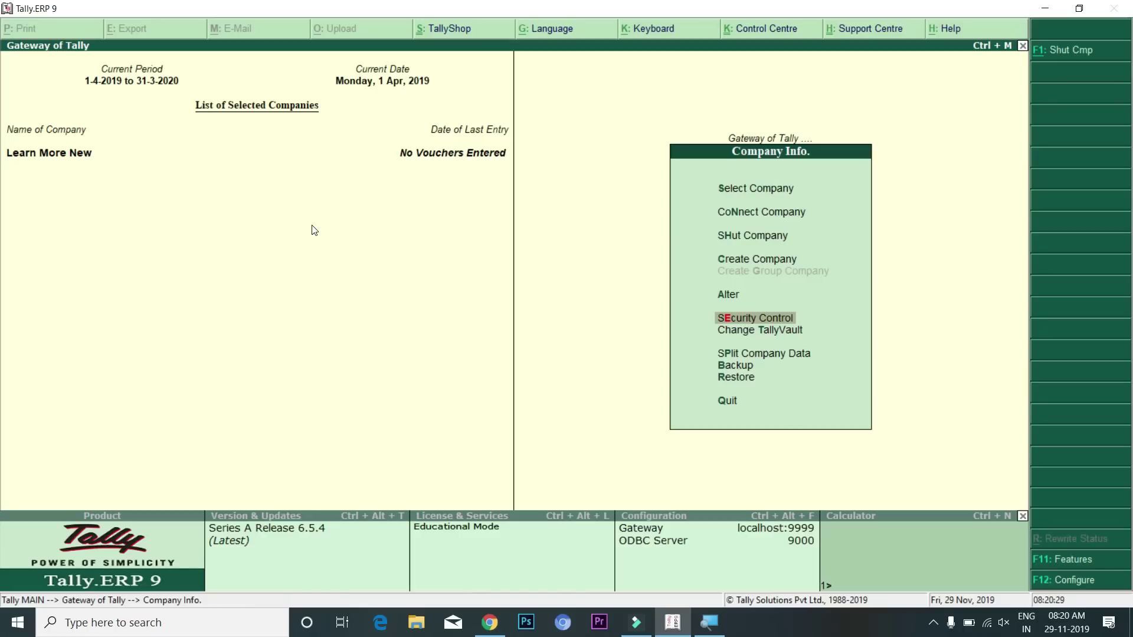
key("alt+F1")
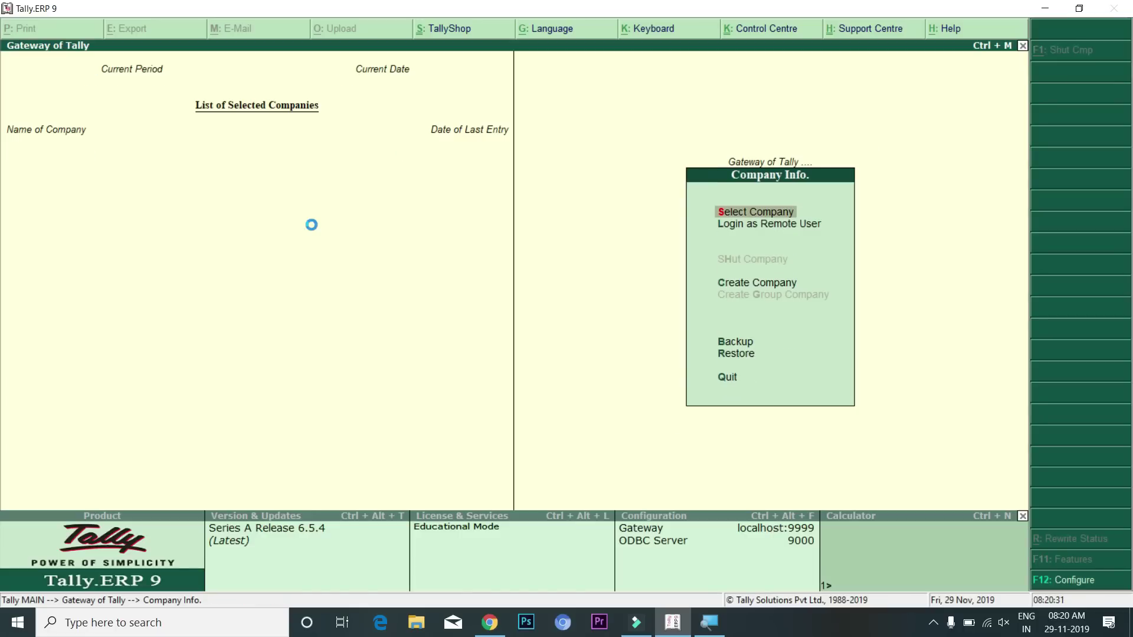
key("Return")
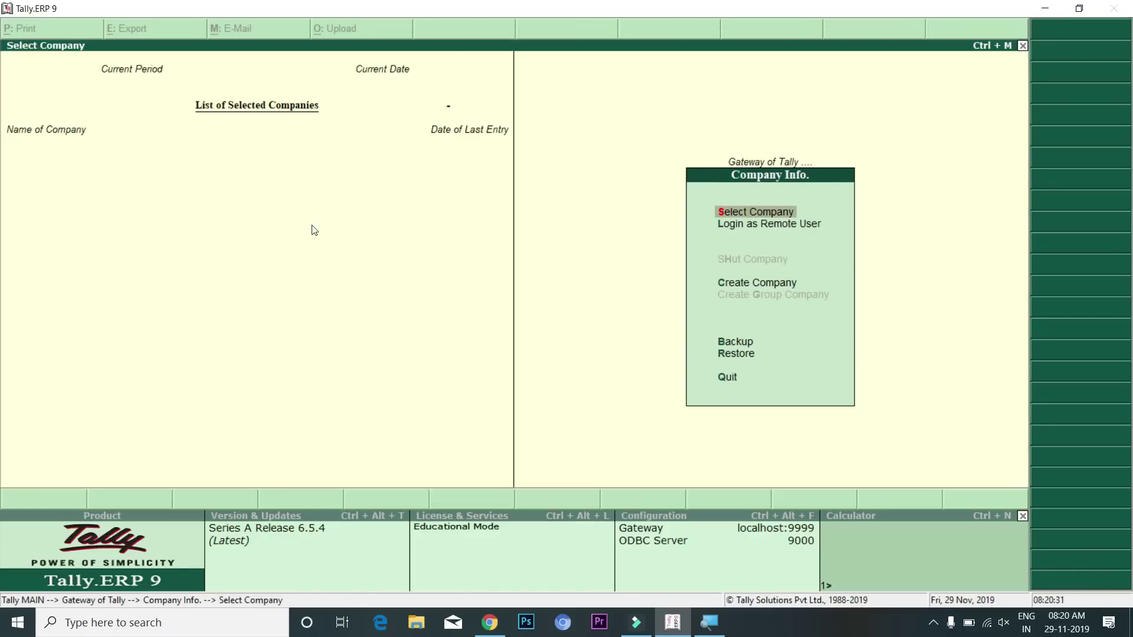
key("Down")
key("Down")
key("Down")
key("Down")
key("Down")
key("Down")
key("Down")
key("Down")
key("Down")
key("Down")
key("Down")
key("Down")
key("Up")
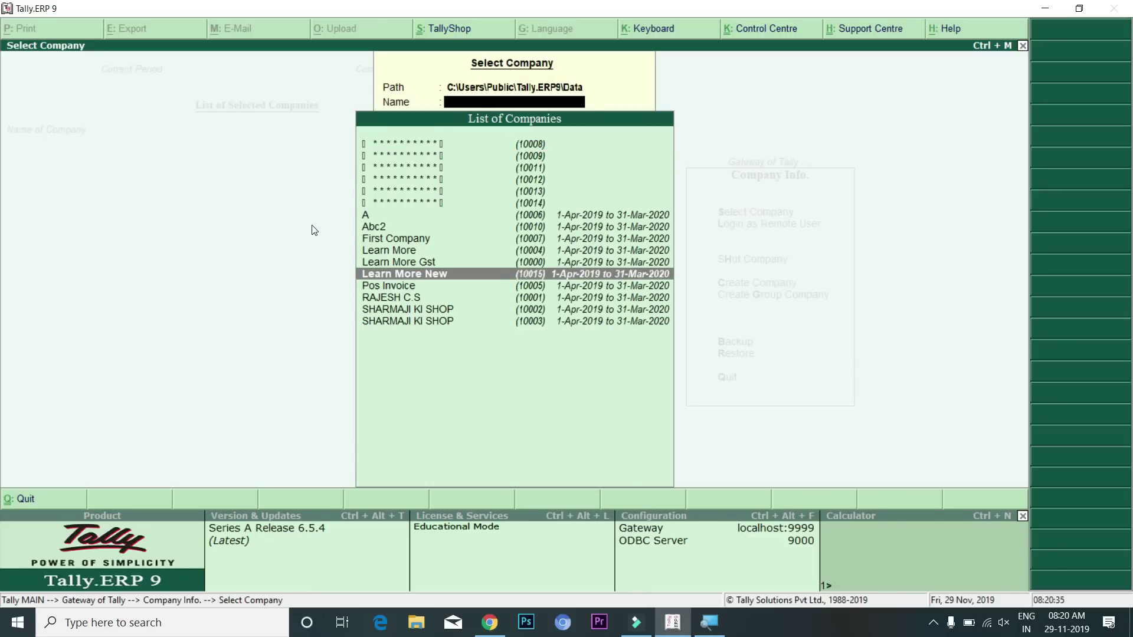
key("Return")
- Log in to Learn More New with the Manager user's username and password, and return to the Gateway of Tally
type("rahul")
key("Return")
type("***")
key("Return")
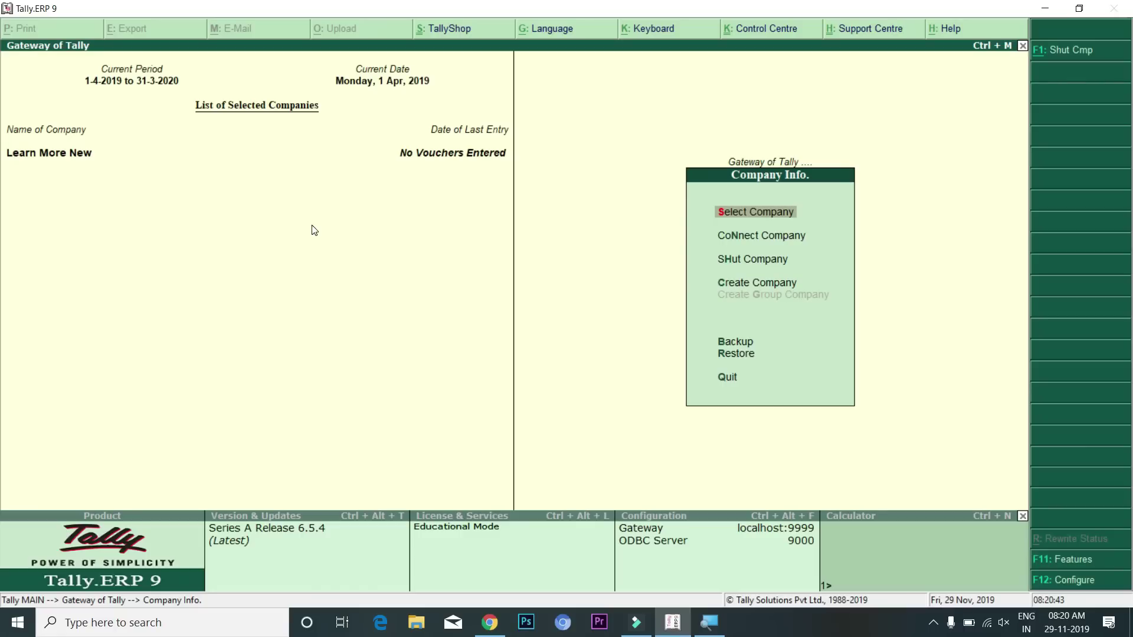
key("Escape")
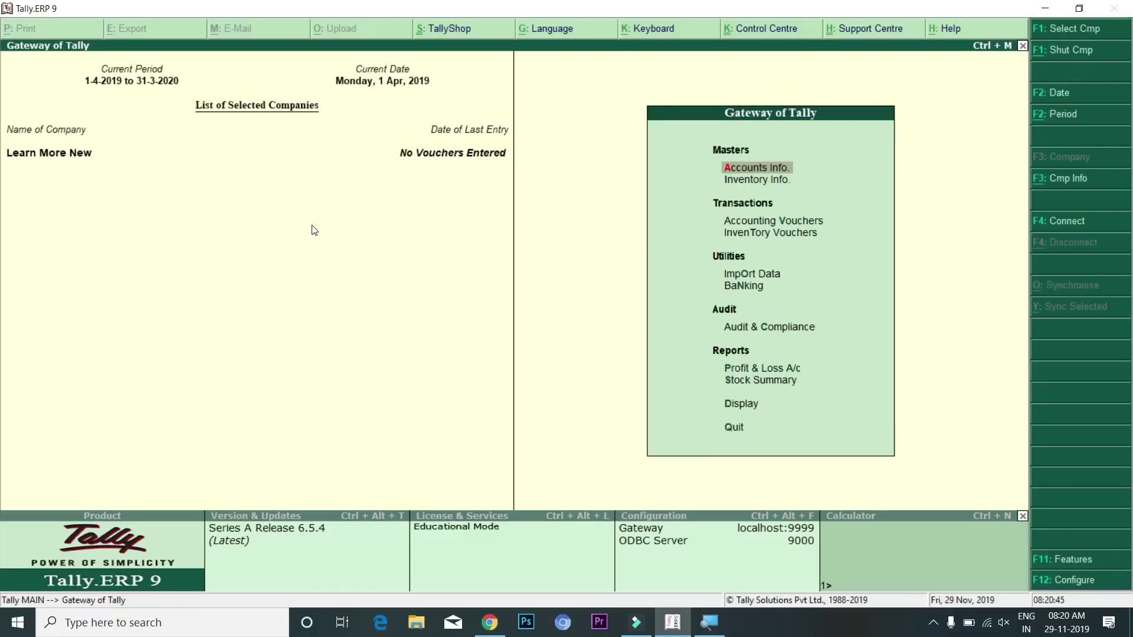